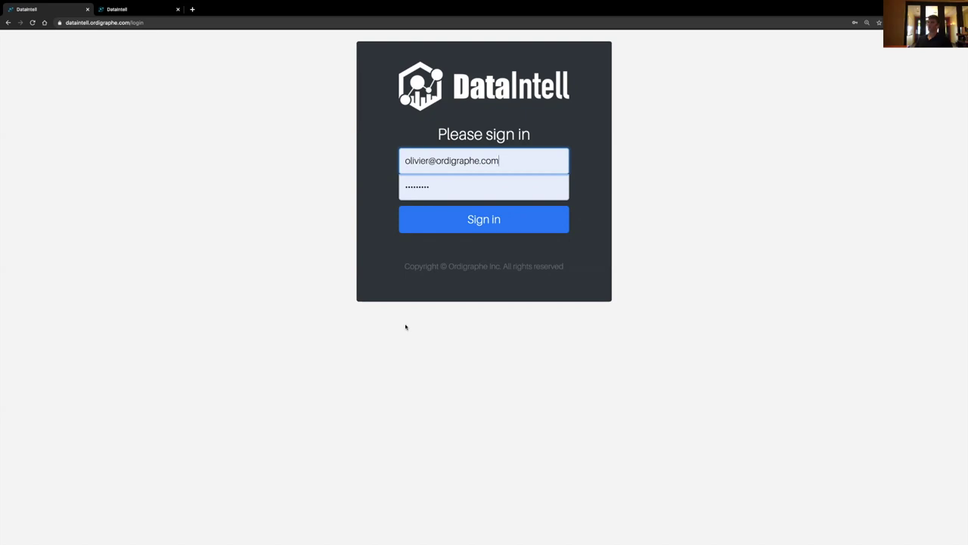
- Sign in to DataIntell with the e-mail and password already filled in
{"action": "left_click", "coordinate": [499, 223]}
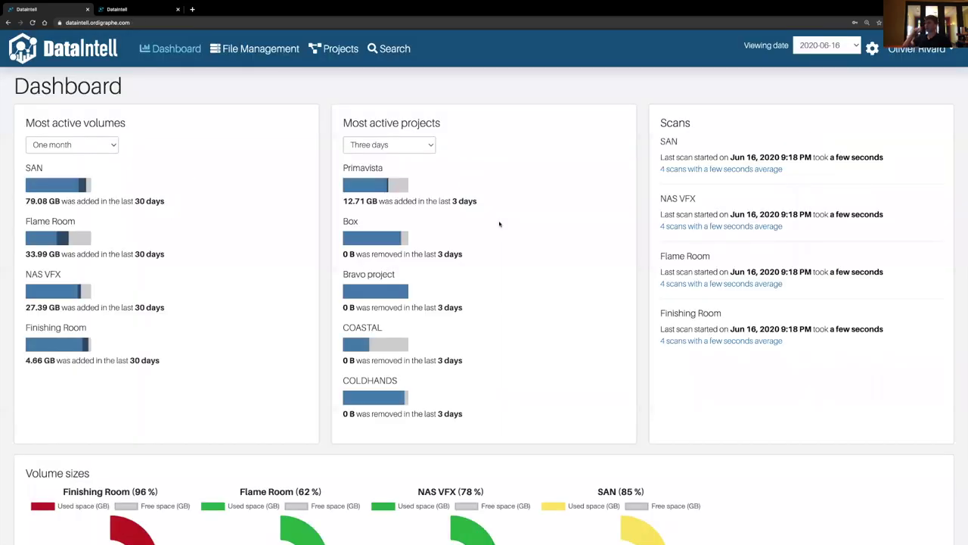
{"action": "mouse_move", "coordinate": [550, 238]}
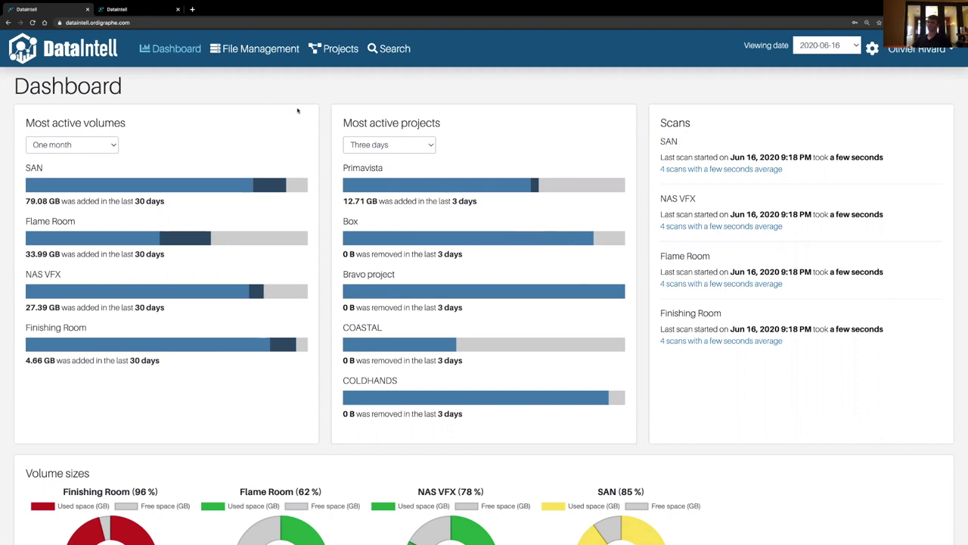
- View the File Management, Projects and Search pages in turn, and return to the Dashboard
{"action": "left_click", "coordinate": [261, 48]}
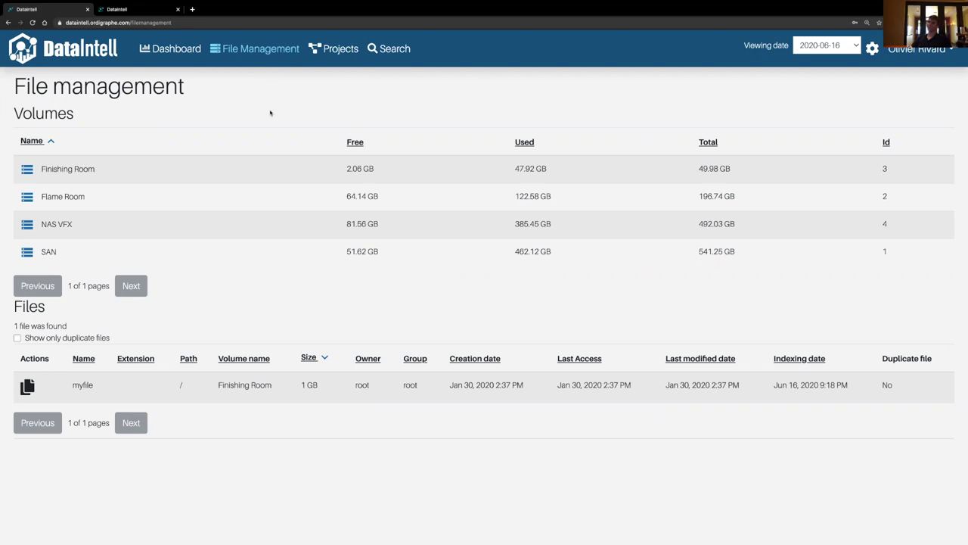
{"action": "left_click", "coordinate": [337, 50]}
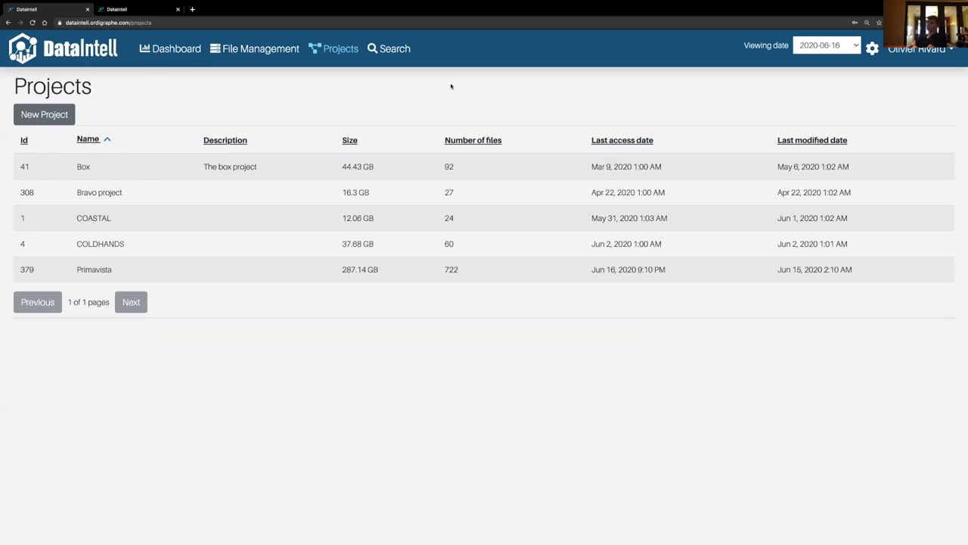
{"action": "left_click", "coordinate": [385, 48]}
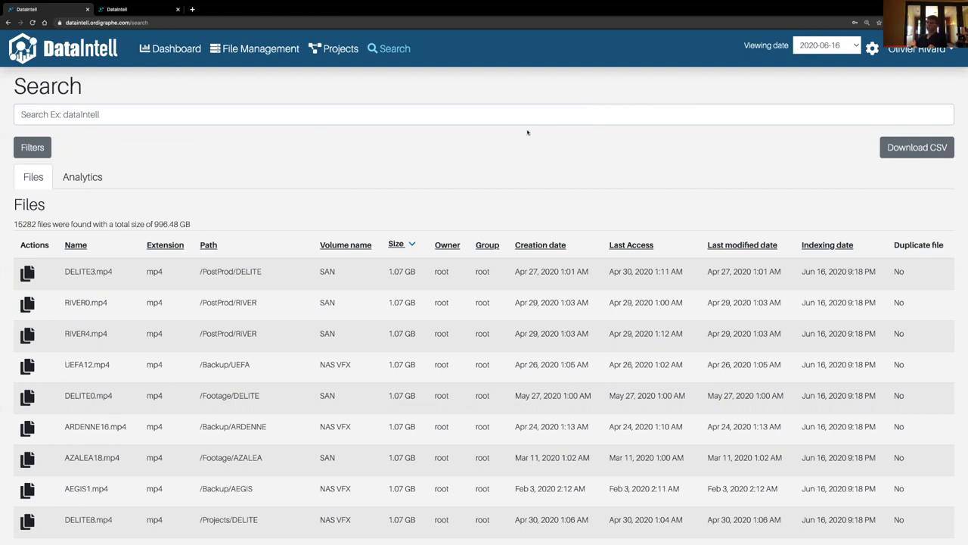
{"action": "left_click", "coordinate": [166, 50]}
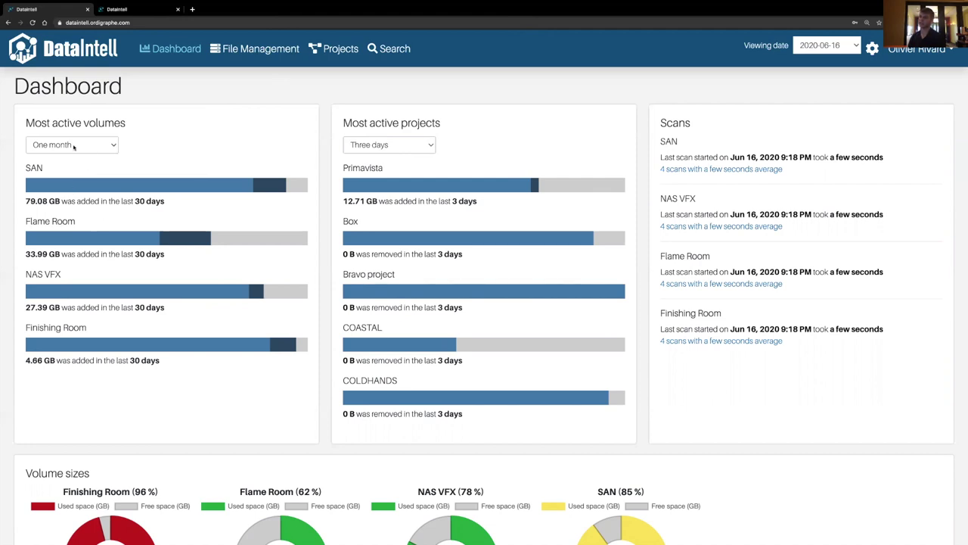
- Switch the most active volumes period to three months and back to one month, and inspect the SAN usage bar
{"action": "left_click", "coordinate": [86, 147]}
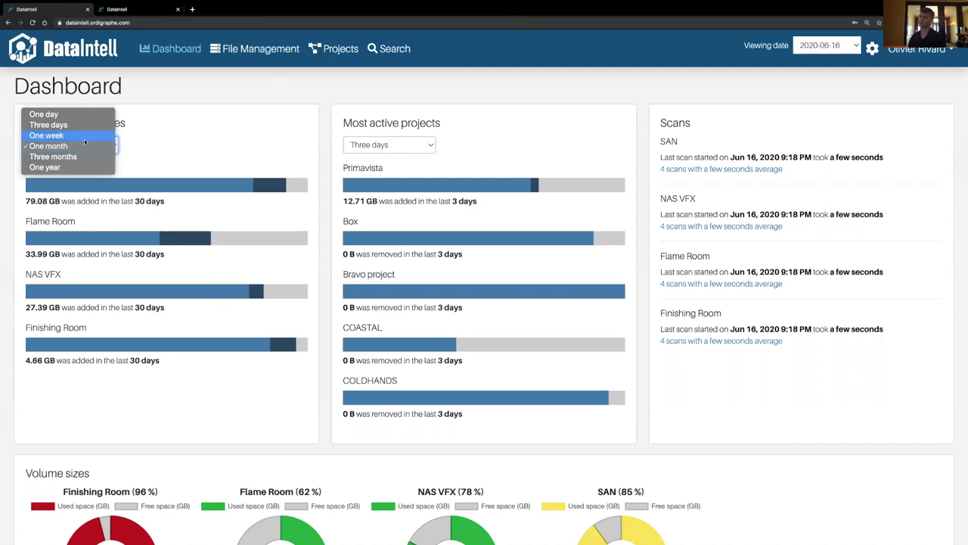
{"action": "left_click", "coordinate": [79, 155]}
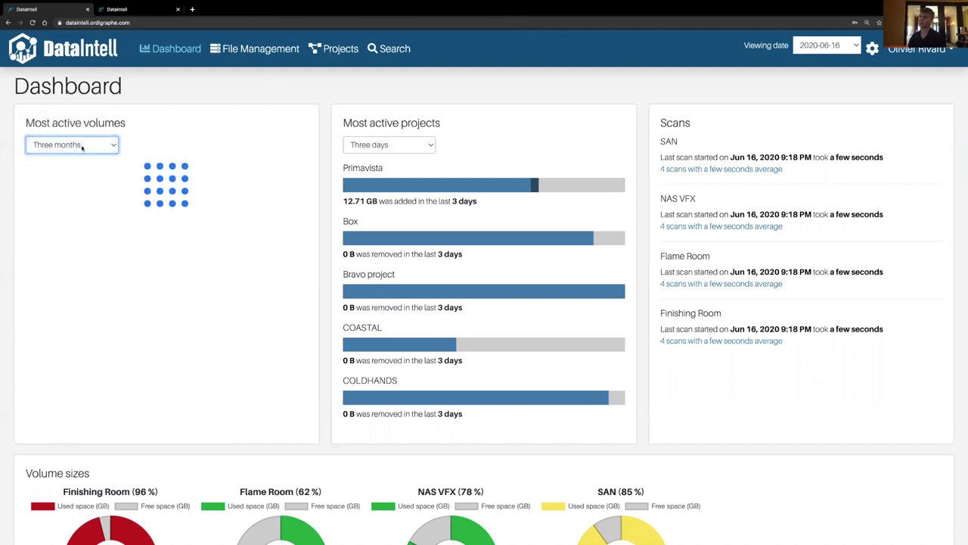
{"action": "left_click", "coordinate": [82, 144]}
{"action": "left_click", "coordinate": [81, 139]}
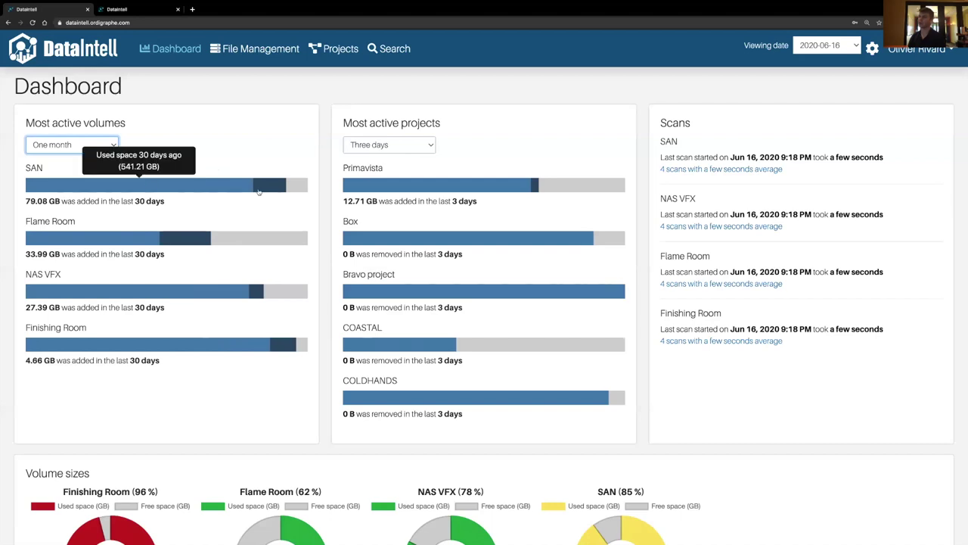
{"action": "mouse_move", "coordinate": [270, 188]}
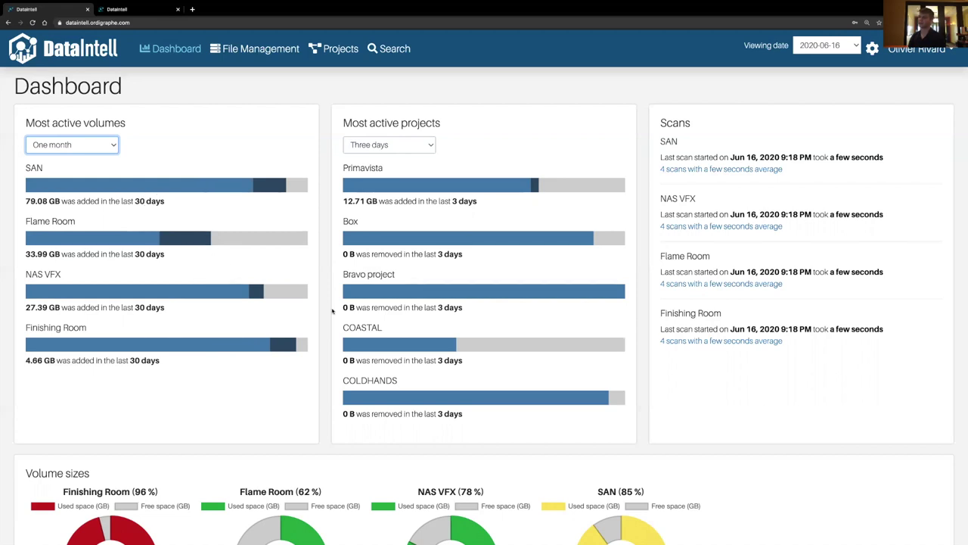
- Set the period of the most active projects to three months
{"action": "left_click", "coordinate": [354, 141]}
{"action": "left_click", "coordinate": [454, 164]}
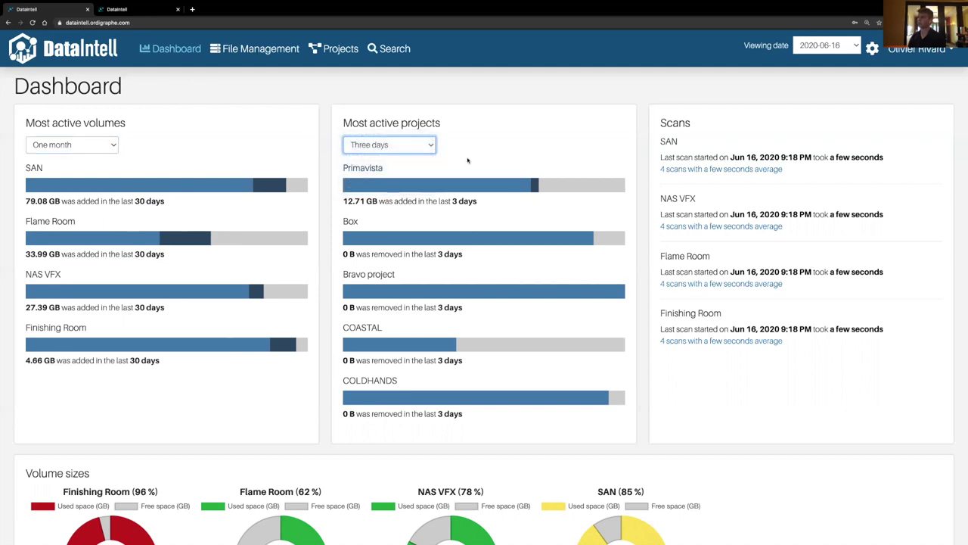
{"action": "left_click", "coordinate": [420, 145]}
{"action": "left_click", "coordinate": [409, 156]}
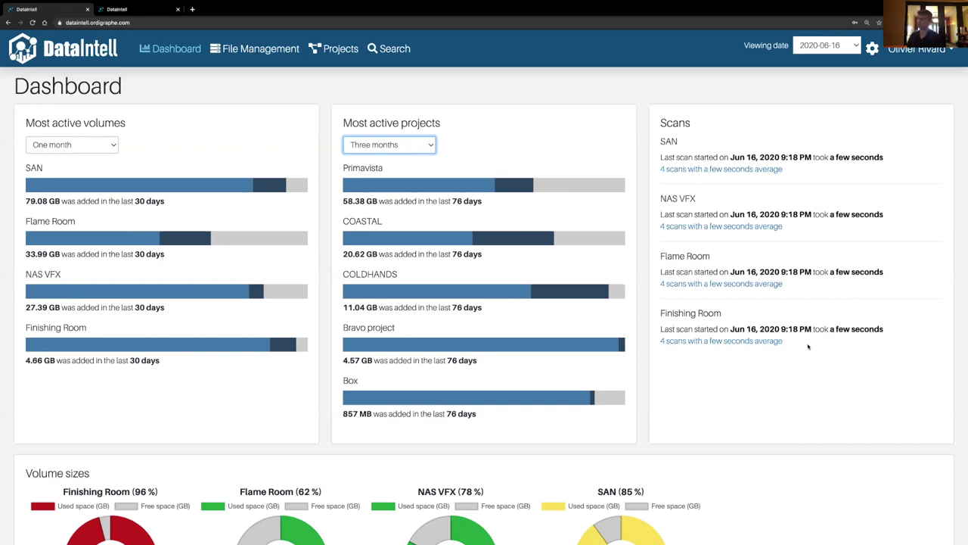
- Examine the used and free space in the volume sizes charts, including Finishing Room and SAN
{"action": "scroll", "coordinate": [791, 365], "scroll_direction": "down", "scroll_amount": 4}
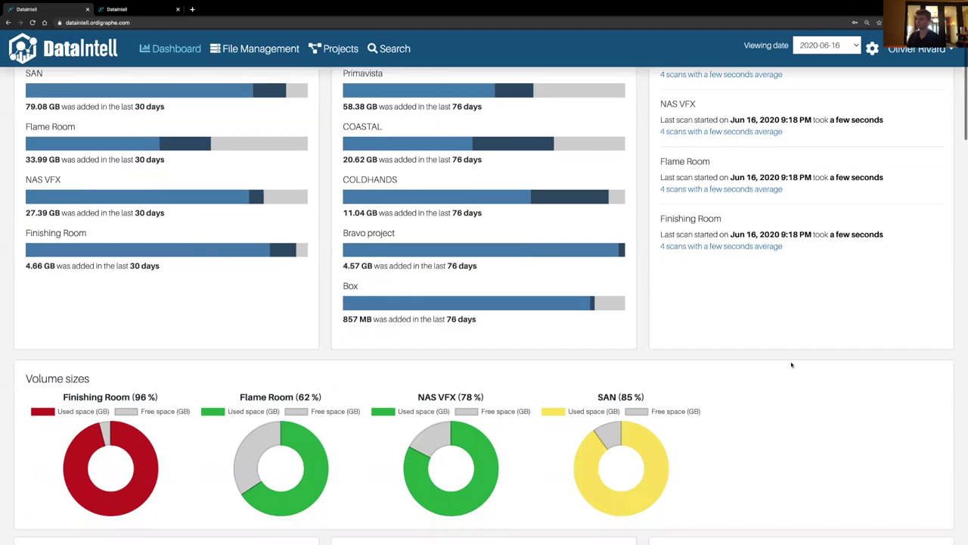
{"action": "scroll", "coordinate": [792, 364], "scroll_direction": "down", "scroll_amount": 2}
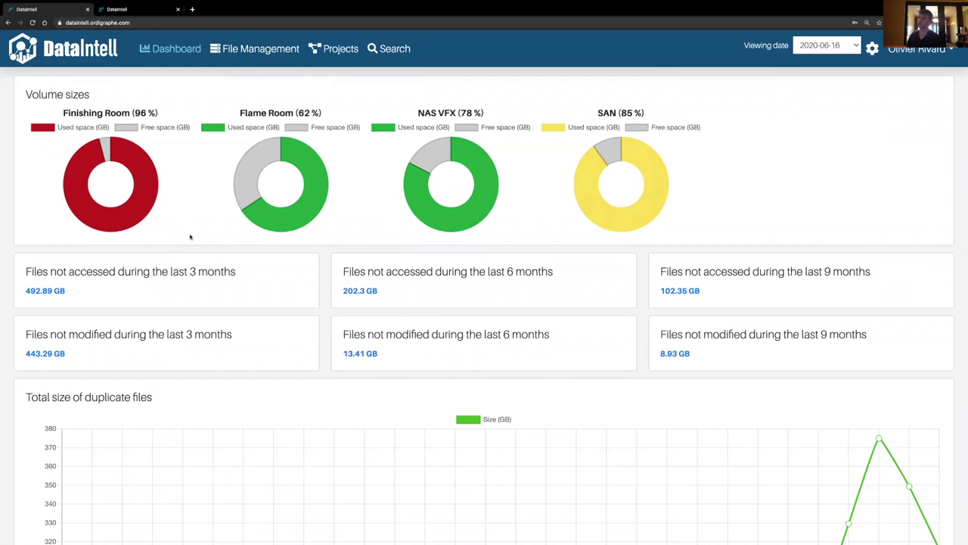
{"action": "mouse_move", "coordinate": [126, 229]}
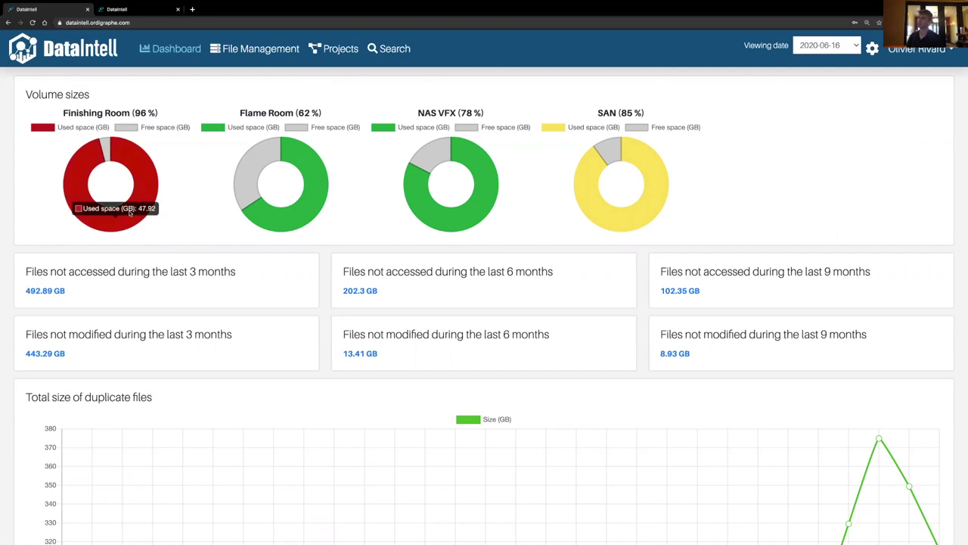
{"action": "mouse_move", "coordinate": [111, 149]}
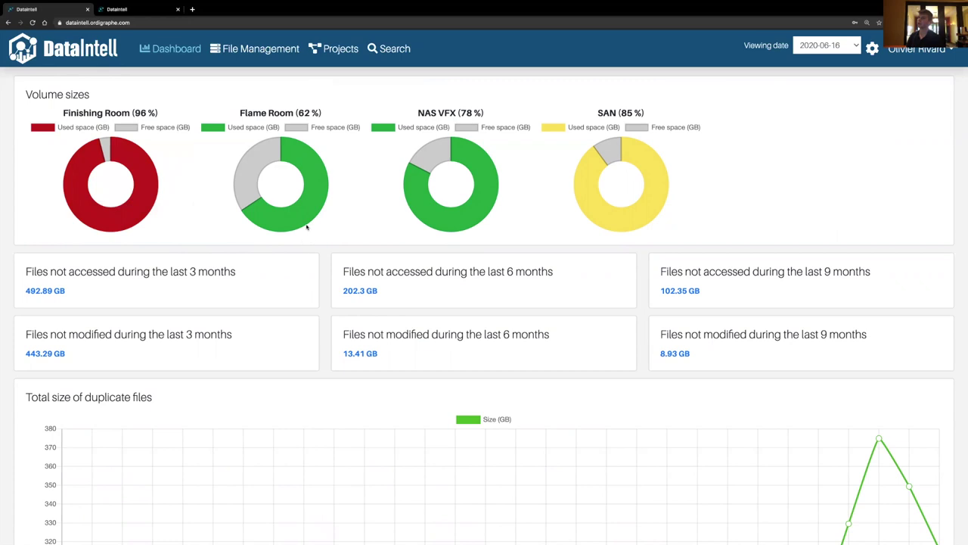
{"action": "mouse_move", "coordinate": [632, 221]}
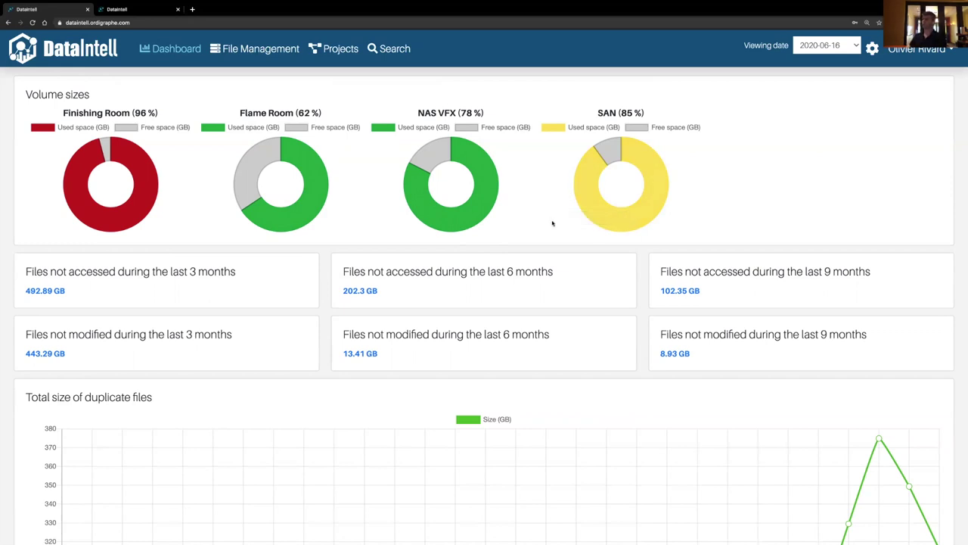
- Open the list of files not accessed during the last 6 months, and return to the Dashboard
{"action": "scroll", "coordinate": [550, 220], "scroll_direction": "down", "scroll_amount": 2}
{"action": "scroll", "coordinate": [586, 237], "scroll_direction": "down", "scroll_amount": 2}
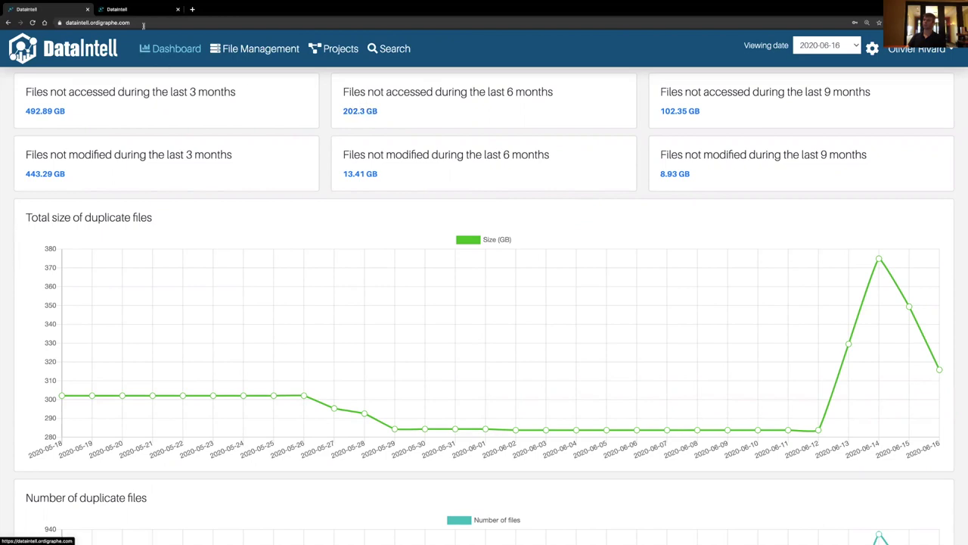
{"action": "left_click", "coordinate": [372, 112]}
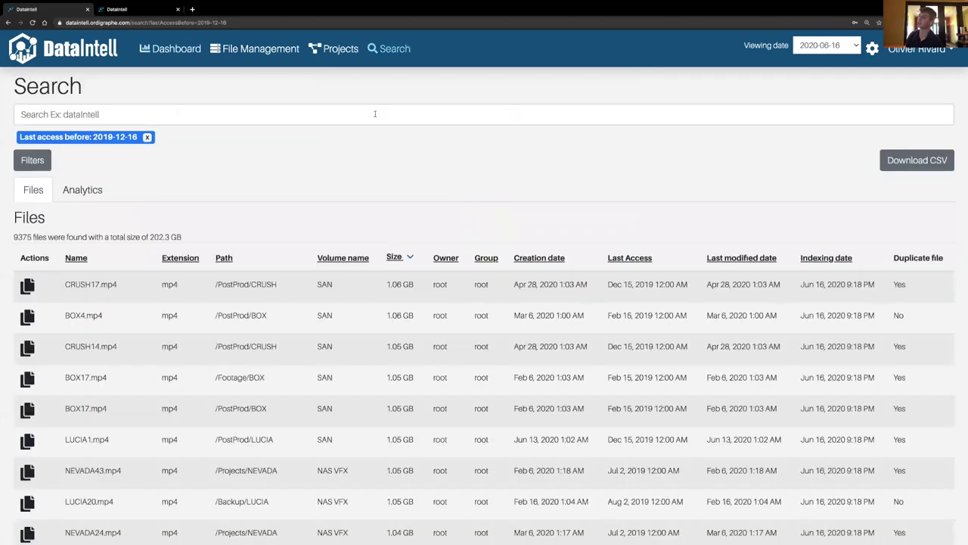
{"action": "left_click", "coordinate": [165, 53]}
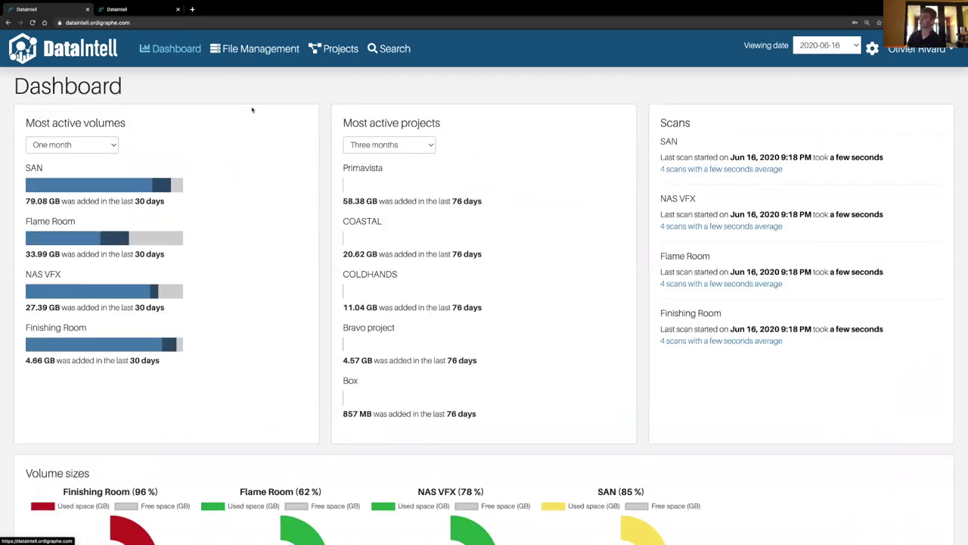
- Examine the total size and number of duplicate files in the Dashboard charts, checking the points from 2020-06-14 to 2020-06-16
{"action": "scroll", "coordinate": [252, 110], "scroll_direction": "down", "scroll_amount": 5}
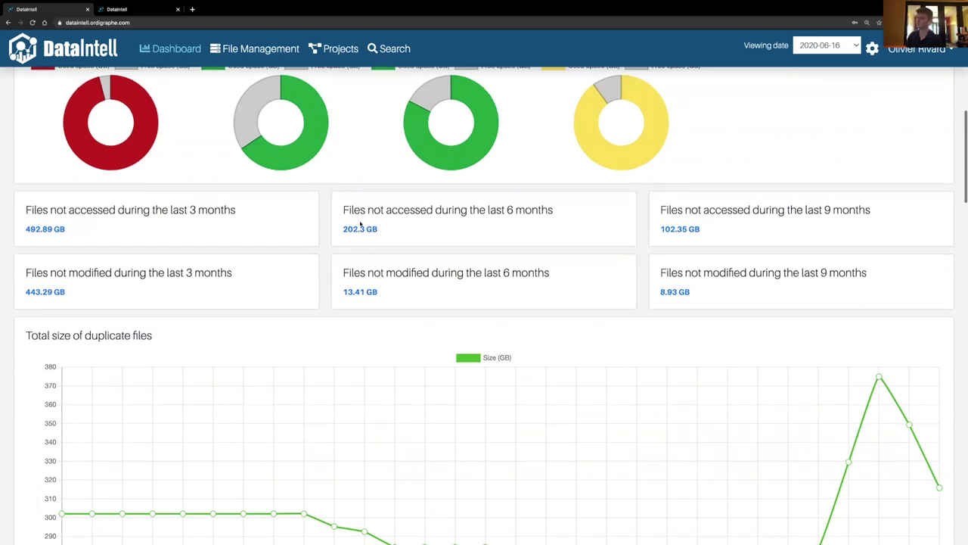
{"action": "scroll", "coordinate": [454, 242], "scroll_direction": "down", "scroll_amount": 1}
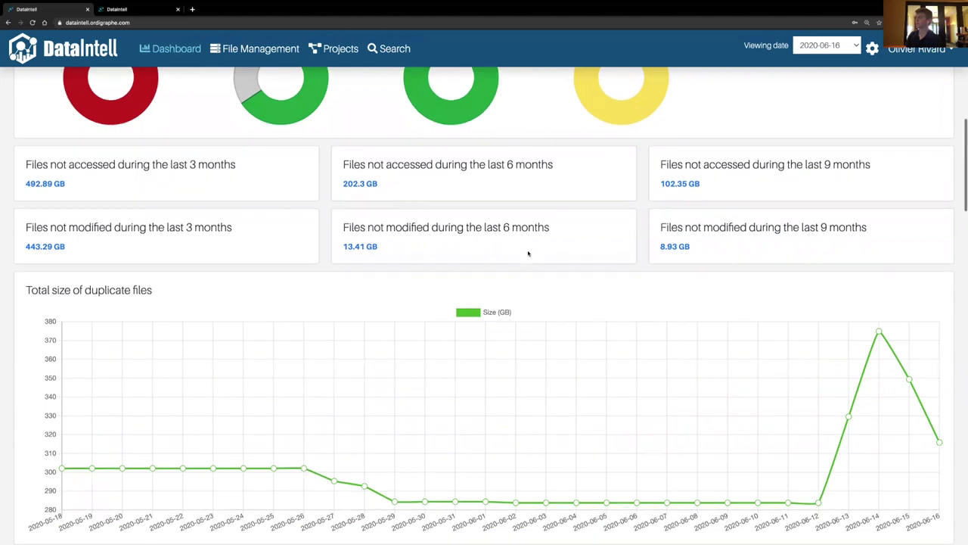
{"action": "scroll", "coordinate": [528, 254], "scroll_direction": "down", "scroll_amount": 3}
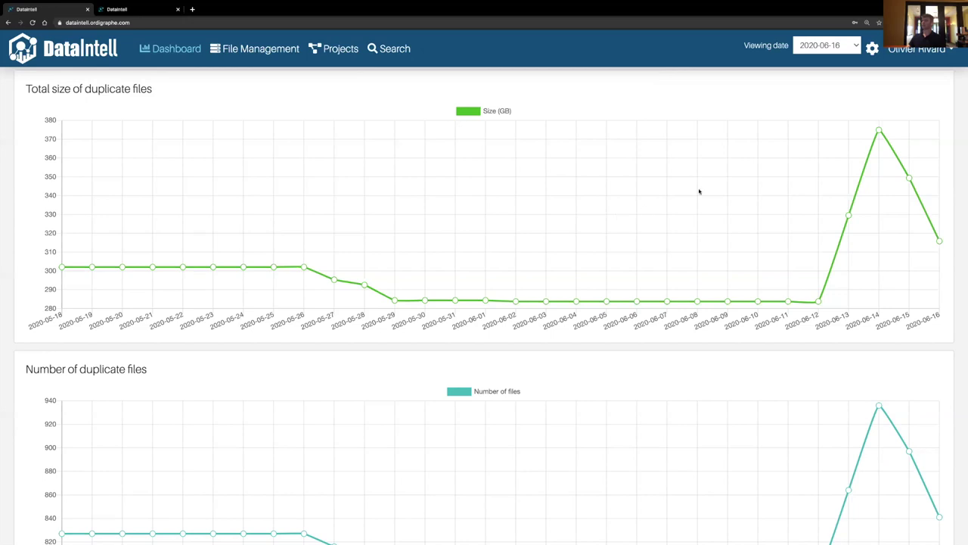
{"action": "mouse_move", "coordinate": [879, 131]}
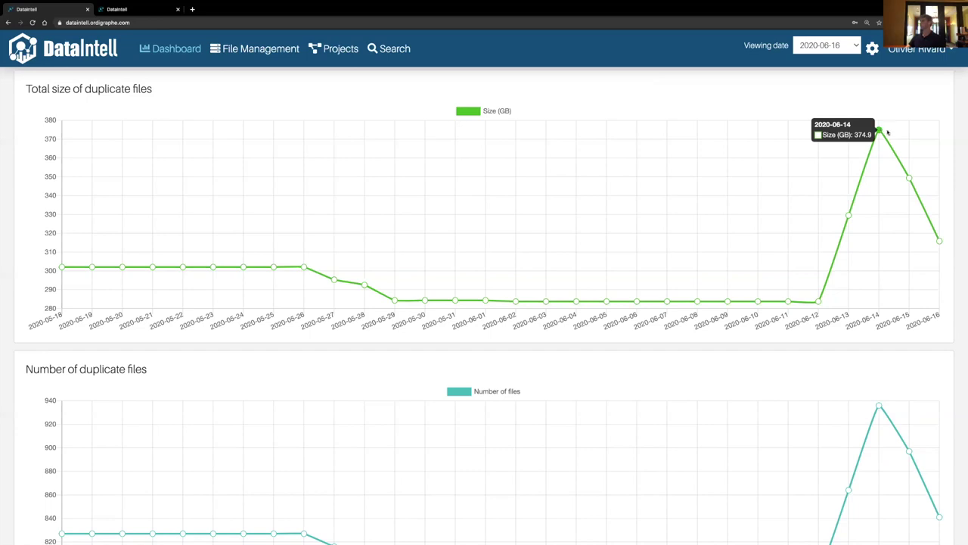
{"action": "mouse_move", "coordinate": [908, 177]}
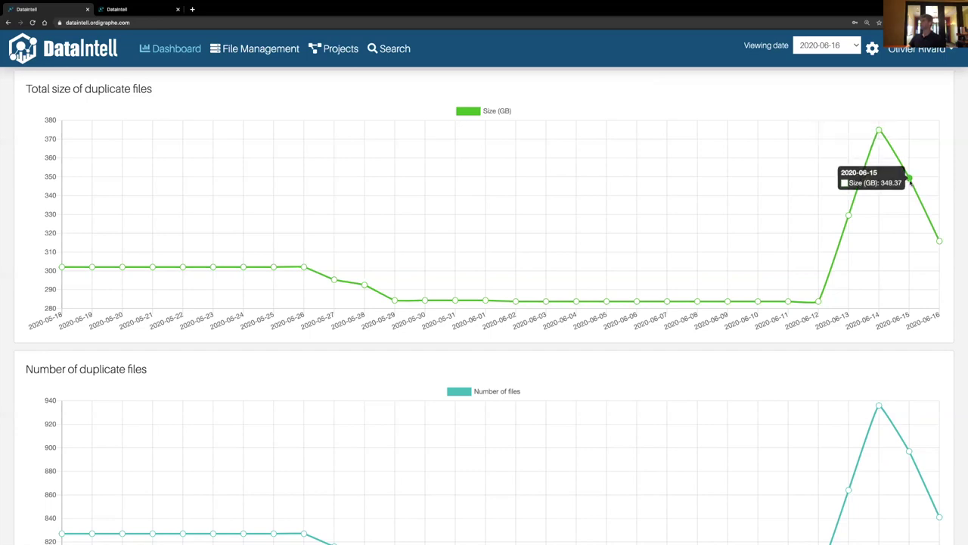
{"action": "mouse_move", "coordinate": [941, 240]}
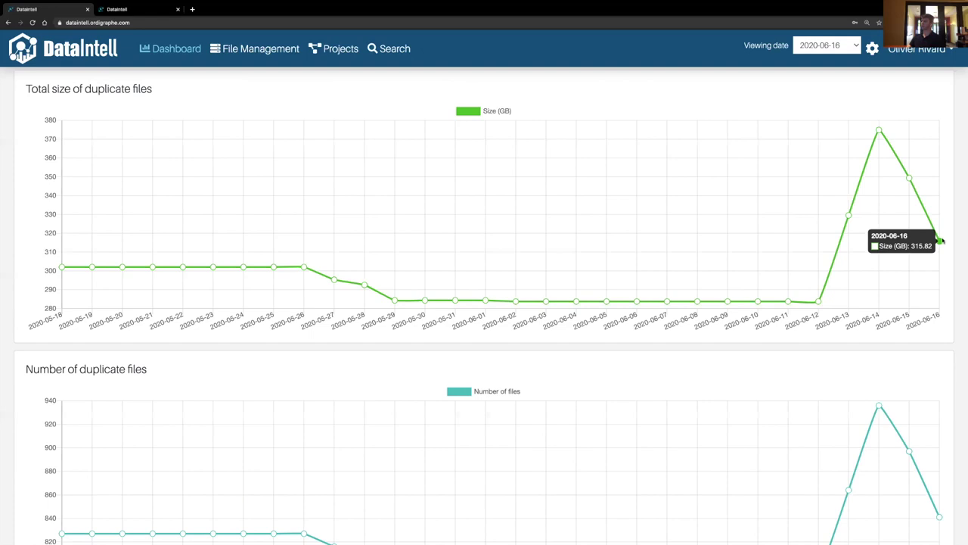
{"action": "scroll", "coordinate": [943, 250], "scroll_direction": "down", "scroll_amount": 3}
{"action": "mouse_move", "coordinate": [939, 318]}
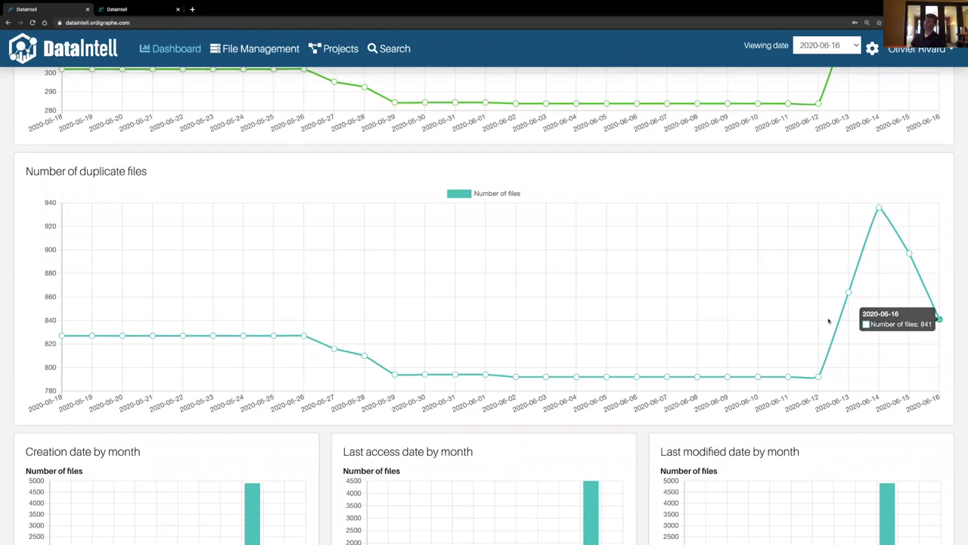
{"action": "scroll", "coordinate": [799, 323], "scroll_direction": "up", "scroll_amount": 2}
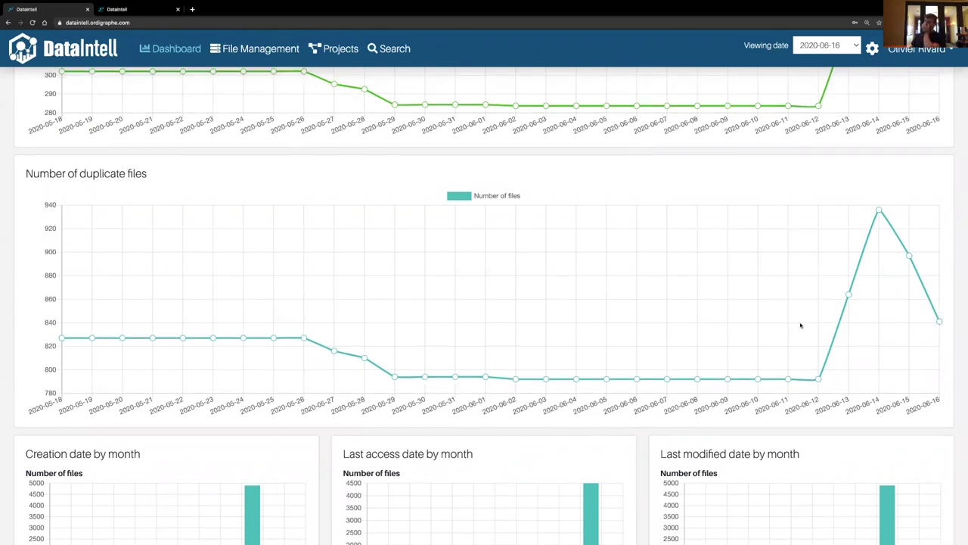
{"action": "scroll", "coordinate": [800, 325], "scroll_direction": "down", "scroll_amount": 2}
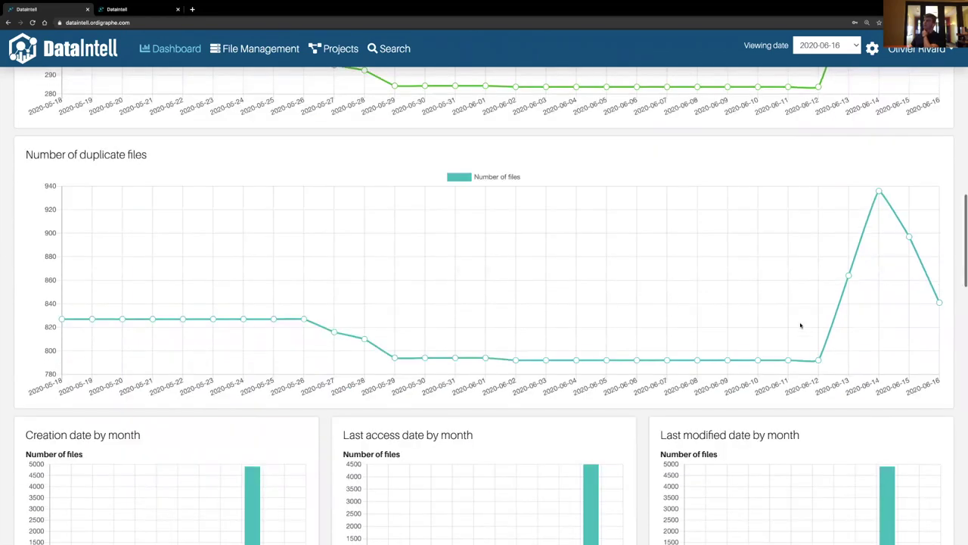
- Examine the monthly creation, last access and last modified charts, checking the March 2020 last access bars
{"action": "scroll", "coordinate": [800, 325], "scroll_direction": "down", "scroll_amount": 7}
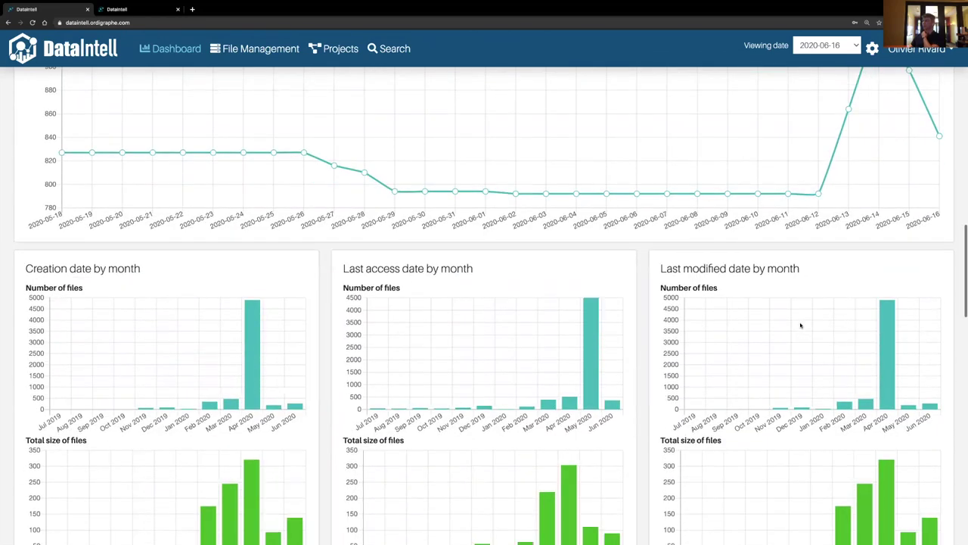
{"action": "scroll", "coordinate": [800, 325], "scroll_direction": "down", "scroll_amount": 1}
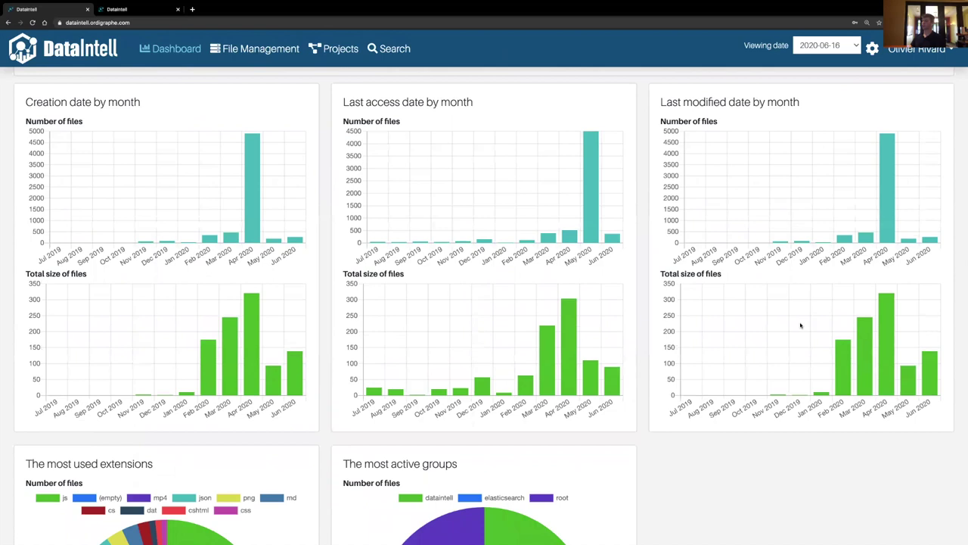
{"action": "scroll", "coordinate": [800, 325], "scroll_direction": "down", "scroll_amount": 1}
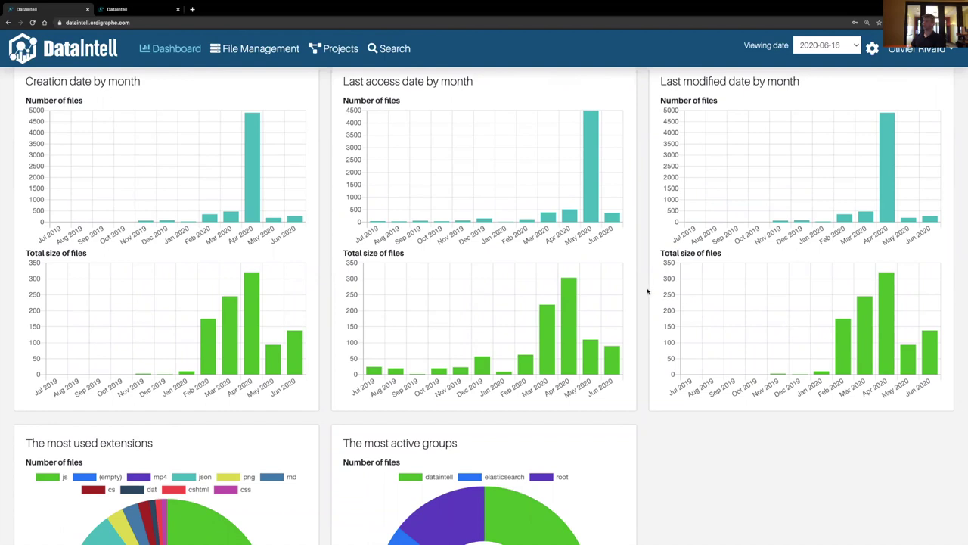
{"action": "mouse_move", "coordinate": [550, 217]}
{"action": "mouse_move", "coordinate": [551, 304]}
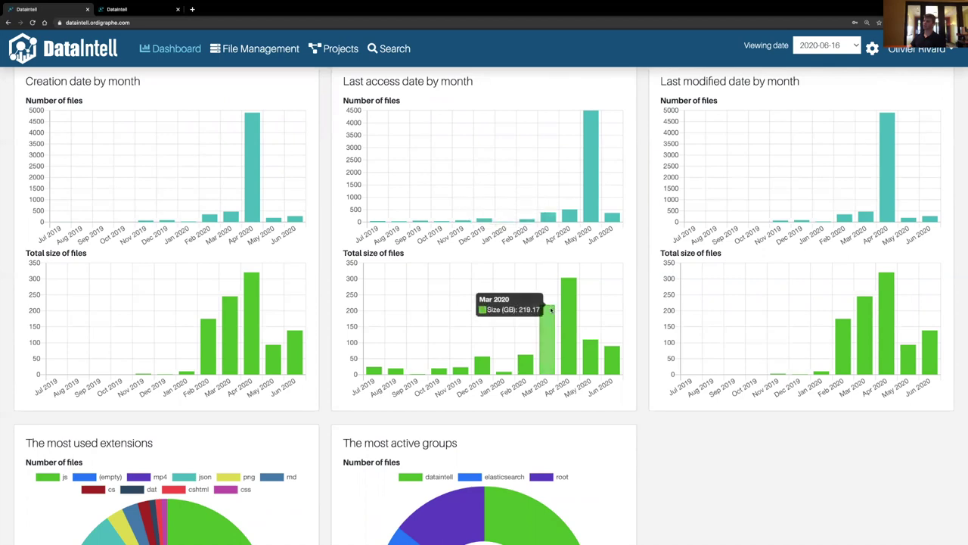
- Examine the most used extensions charts, checking the js, (empty) and mp4 file counts and the mp4 total size
{"action": "scroll", "coordinate": [552, 310], "scroll_direction": "down", "scroll_amount": 4}
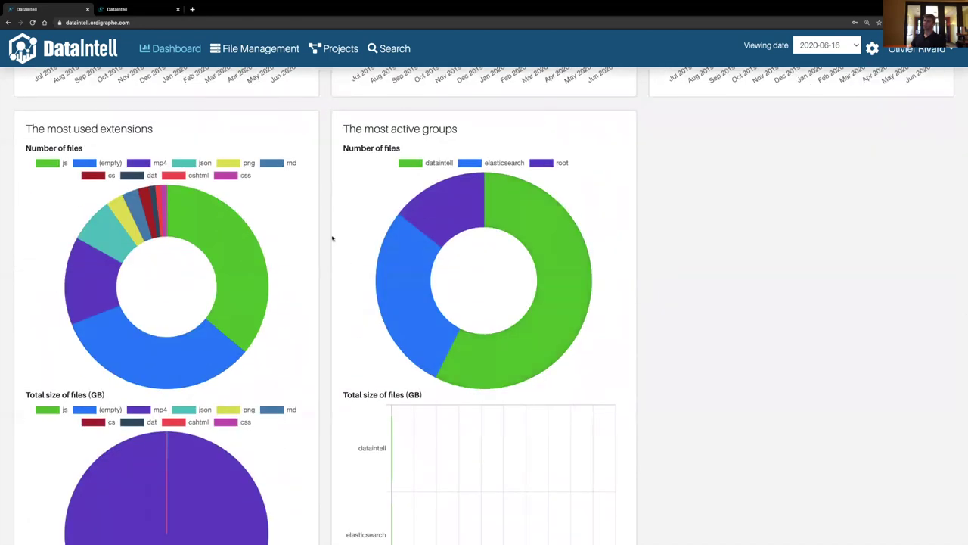
{"action": "mouse_move", "coordinate": [221, 234]}
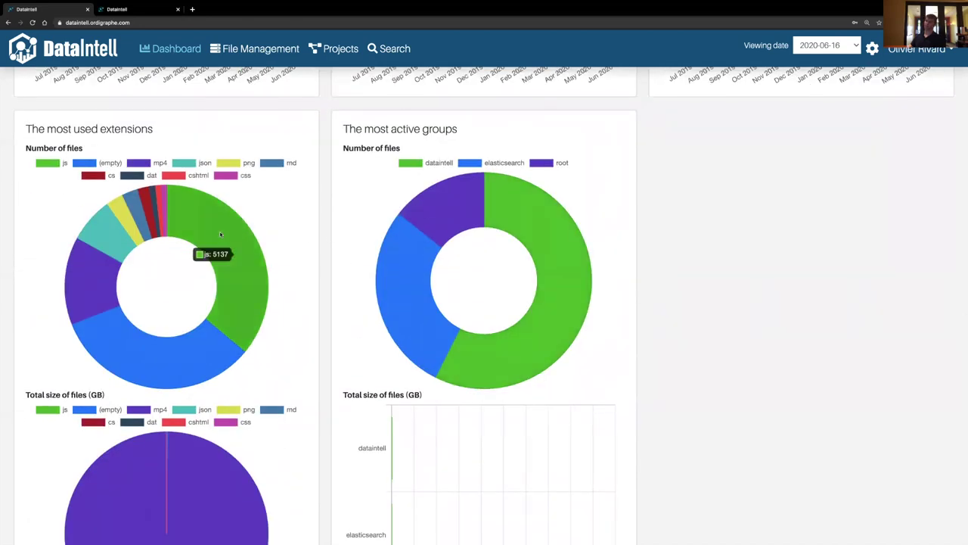
{"action": "mouse_move", "coordinate": [217, 346]}
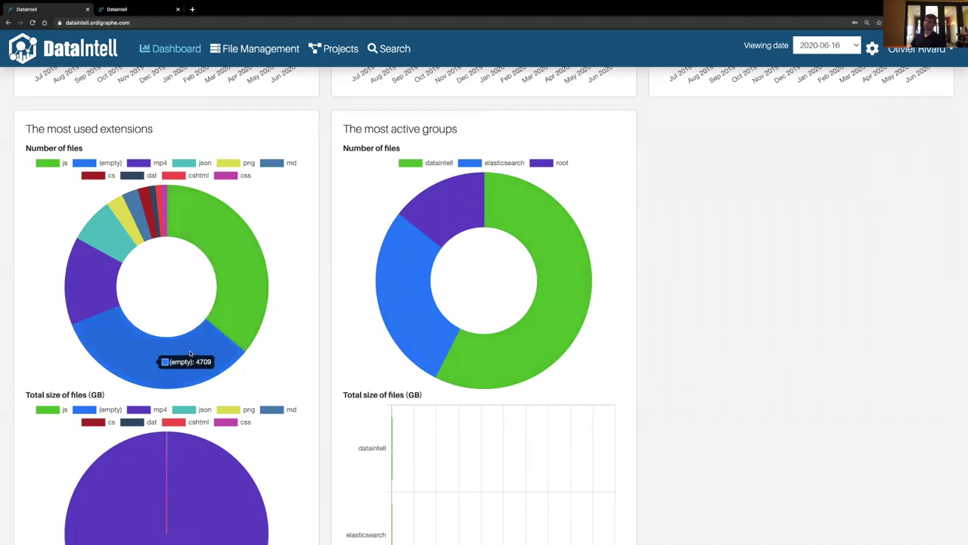
{"action": "mouse_move", "coordinate": [92, 292]}
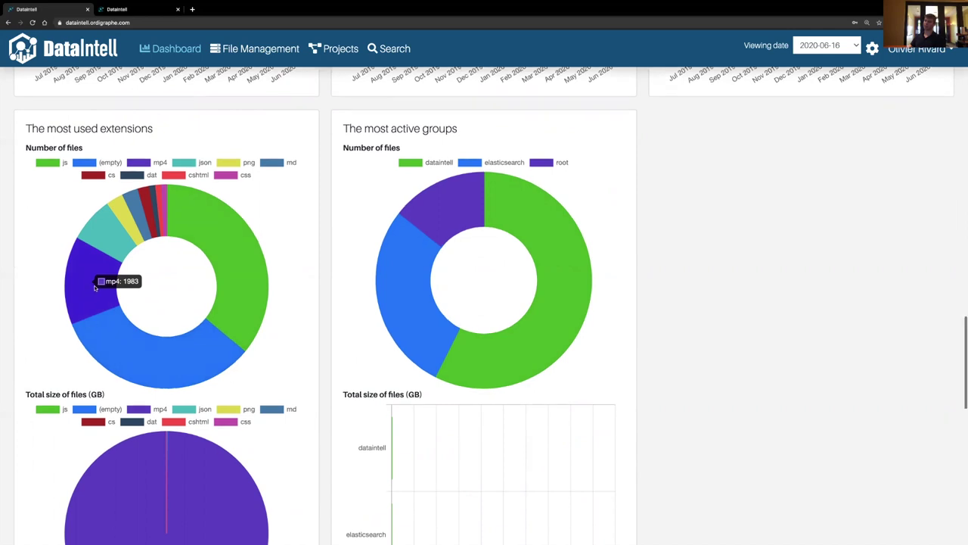
{"action": "scroll", "coordinate": [95, 287], "scroll_direction": "down", "scroll_amount": 1}
{"action": "scroll", "coordinate": [65, 286], "scroll_direction": "down", "scroll_amount": 1}
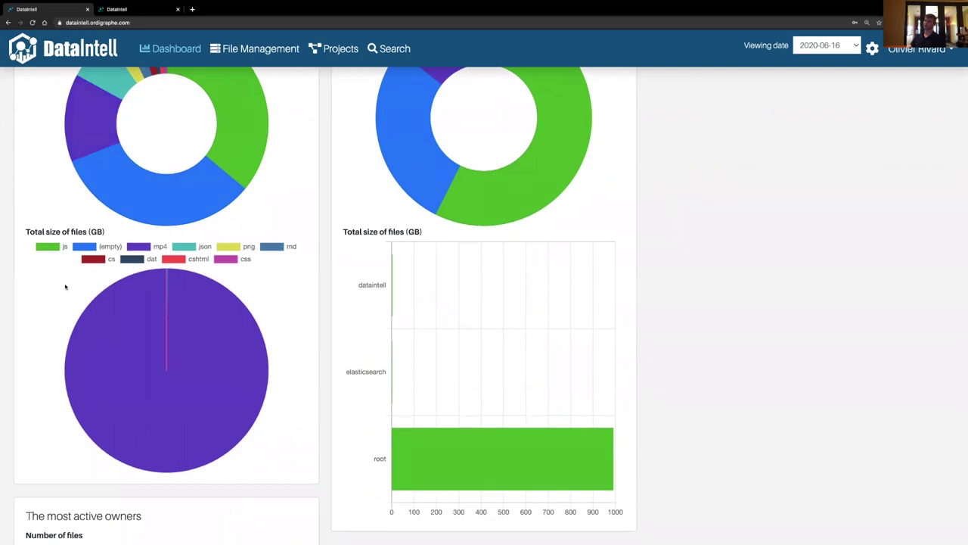
{"action": "mouse_move", "coordinate": [123, 309]}
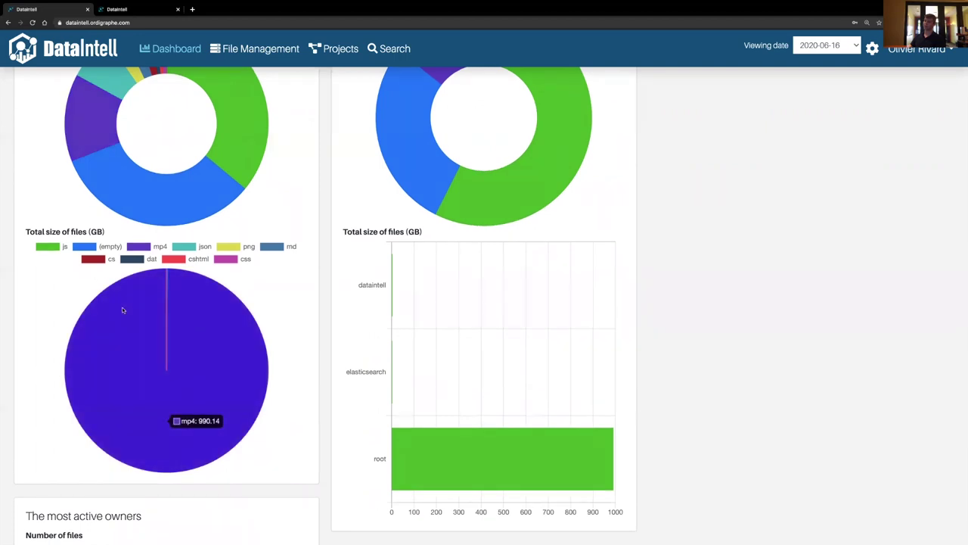
- Hide mp4 and (empty) from the extensions' total size chart and check the remaining slices
{"action": "left_click", "coordinate": [142, 250]}
{"action": "left_click", "coordinate": [92, 250]}
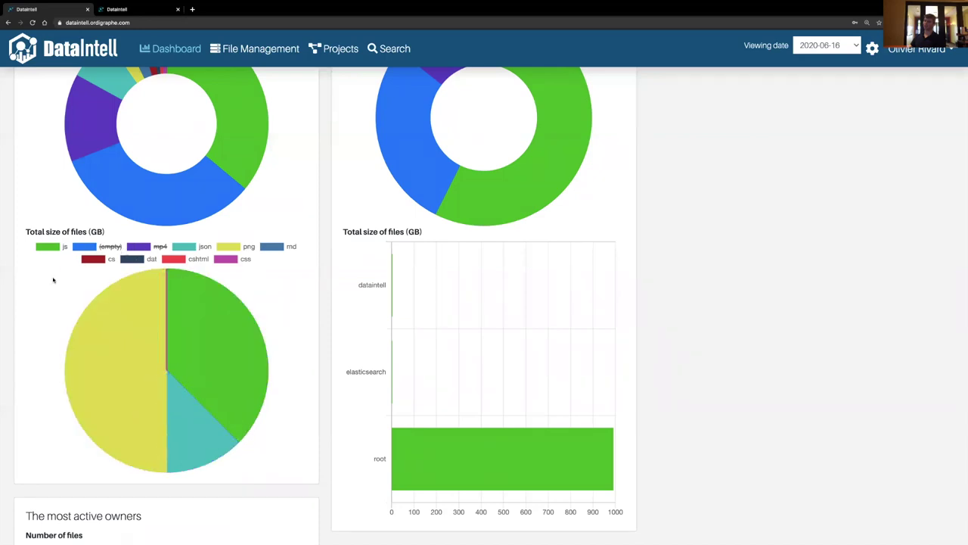
{"action": "mouse_move", "coordinate": [133, 324]}
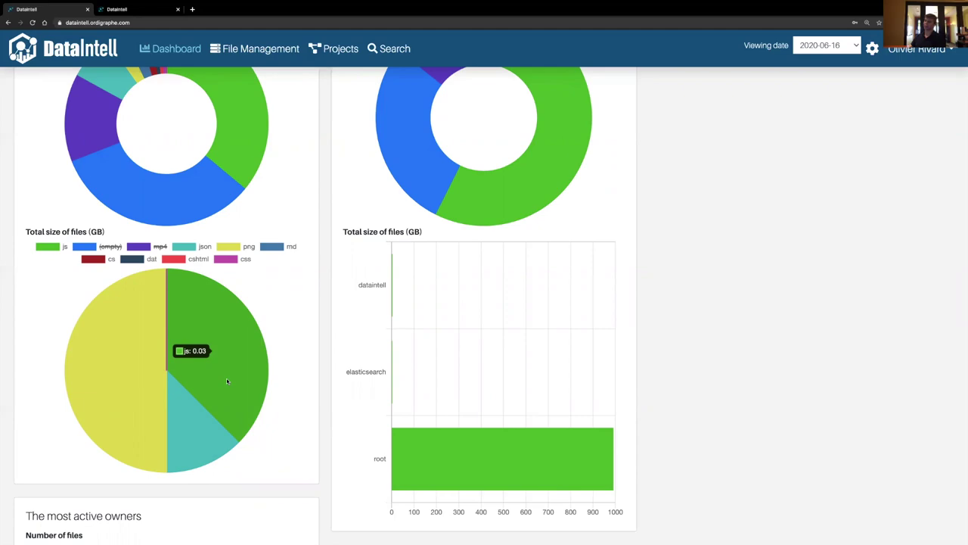
- Open the Archives folder of the SAN volume in File Management
{"action": "scroll", "coordinate": [226, 378], "scroll_direction": "up", "scroll_amount": 10}
{"action": "scroll", "coordinate": [226, 381], "scroll_direction": "up", "scroll_amount": 10}
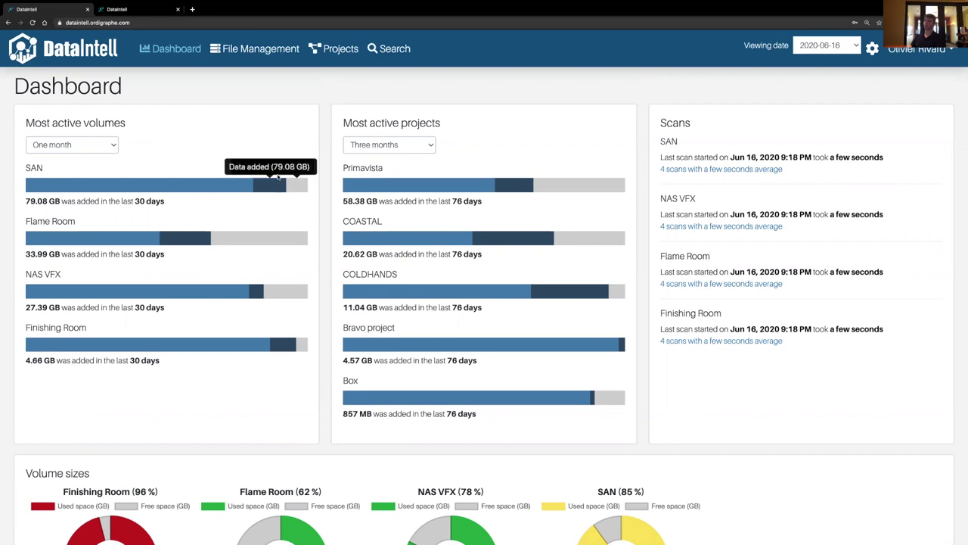
{"action": "left_click", "coordinate": [267, 59]}
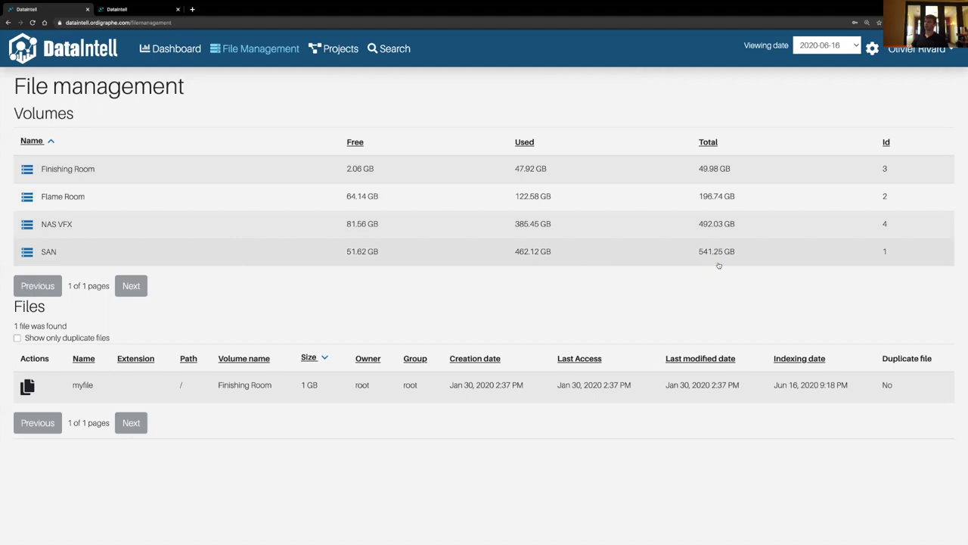
{"action": "left_click", "coordinate": [255, 254]}
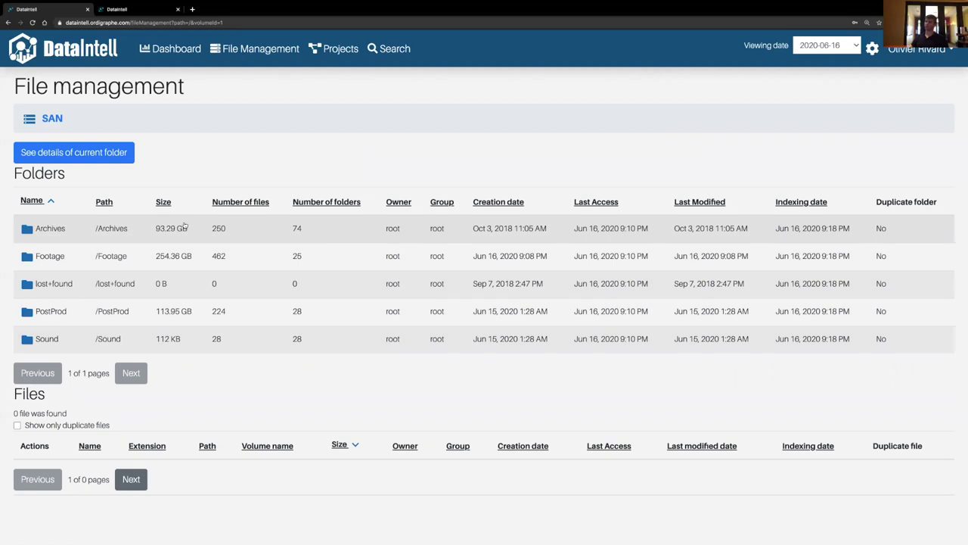
{"action": "left_click", "coordinate": [106, 233]}
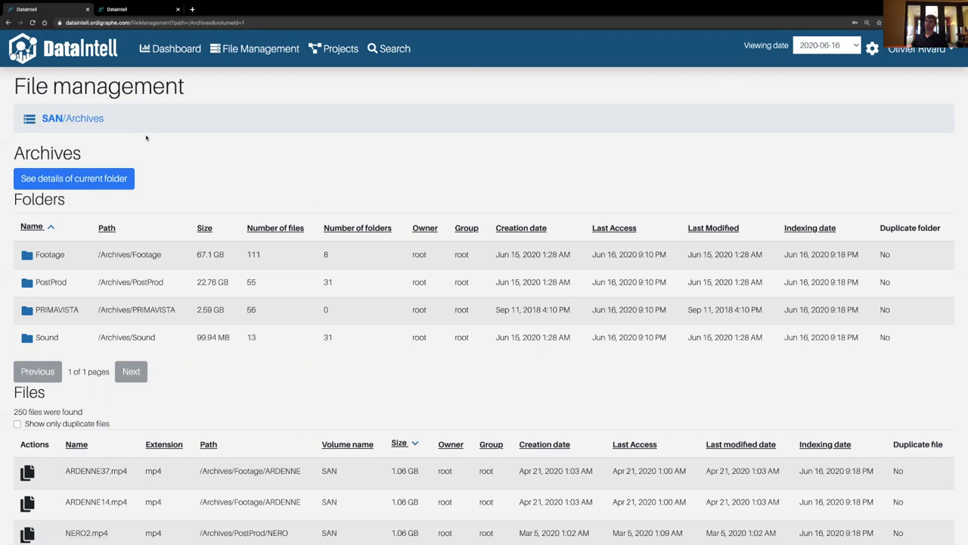
- Look through the Archives folder's files, open its Footage subfolder, and return to Archives
{"action": "scroll", "coordinate": [172, 333], "scroll_direction": "down", "scroll_amount": 1}
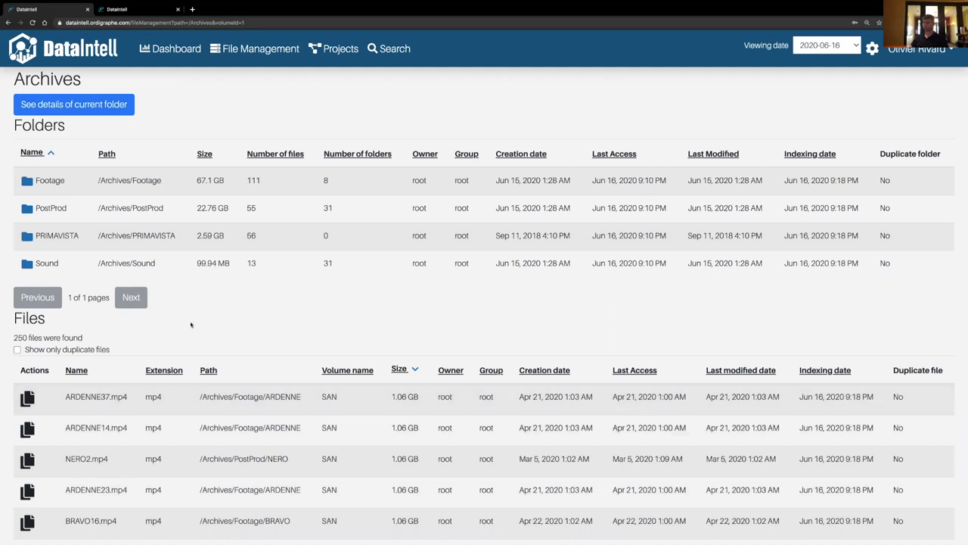
{"action": "scroll", "coordinate": [174, 370], "scroll_direction": "up", "scroll_amount": 1}
{"action": "scroll", "coordinate": [197, 325], "scroll_direction": "up", "scroll_amount": 1}
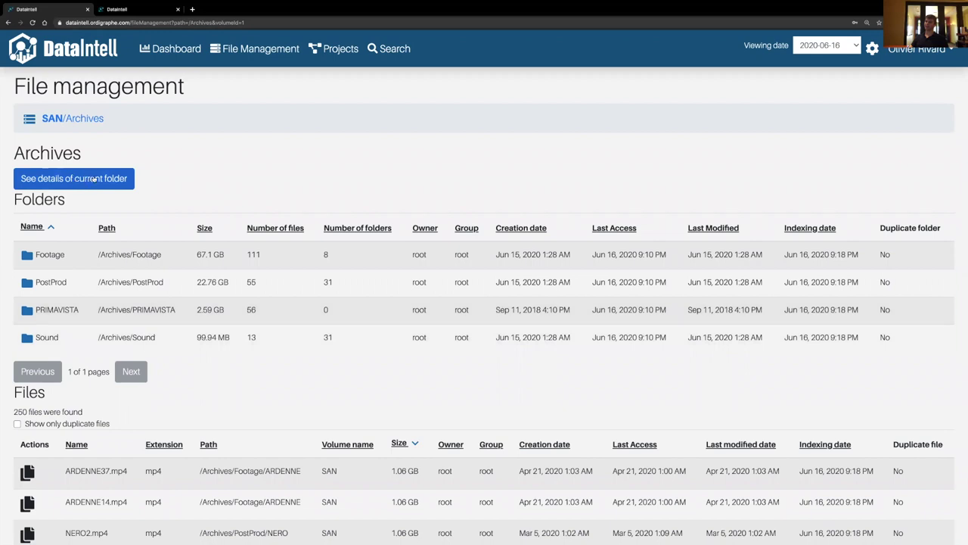
{"action": "left_click", "coordinate": [89, 254]}
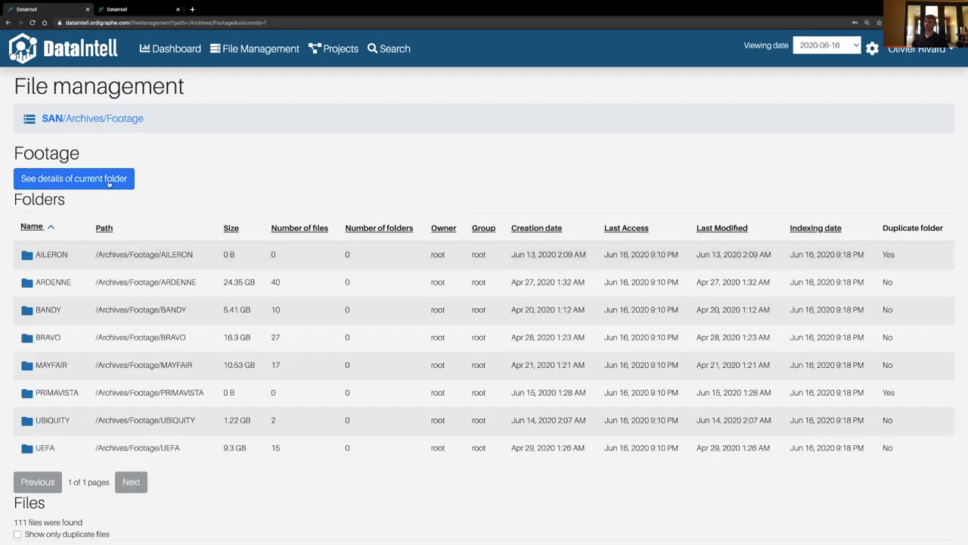
{"action": "left_click", "coordinate": [92, 121]}
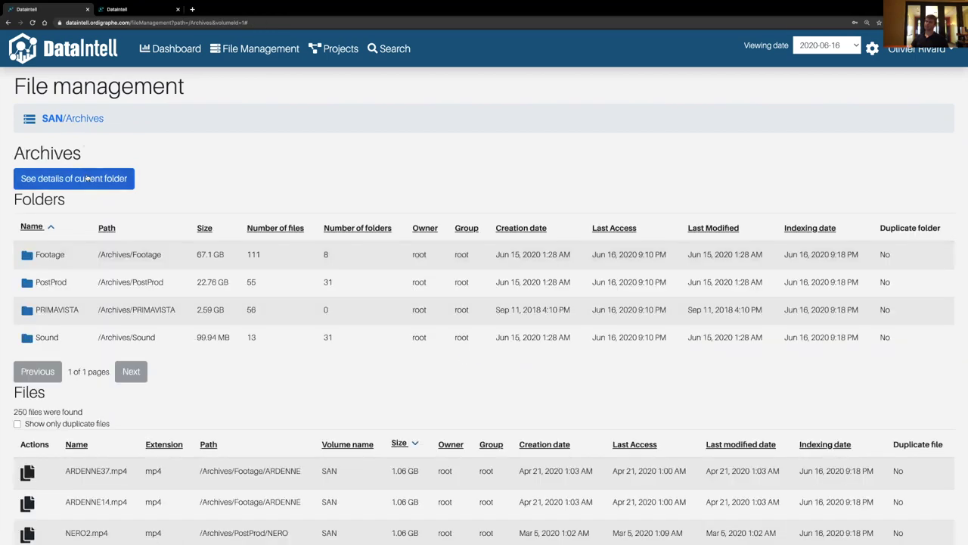
- Open the Archives folder's details and view its timeline scans for May 29, Jun 16, Jun 9, Jun 6 and Jun 3, 2020
{"action": "left_click", "coordinate": [75, 178]}
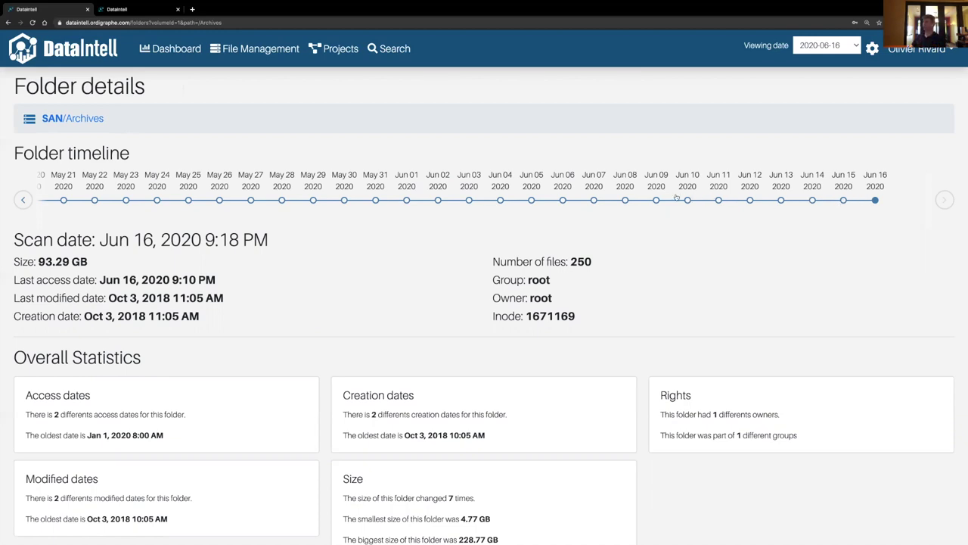
{"action": "left_click", "coordinate": [313, 200]}
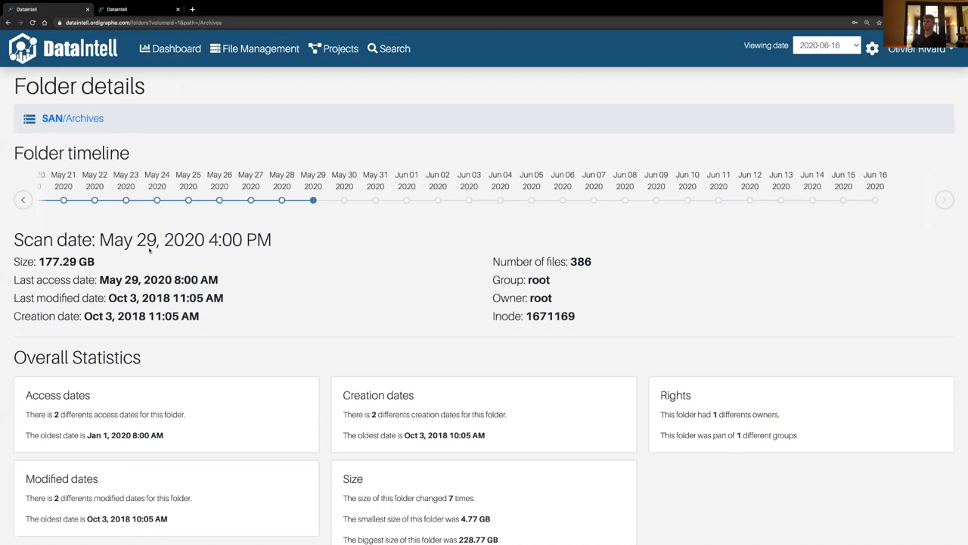
{"action": "left_click", "coordinate": [875, 200]}
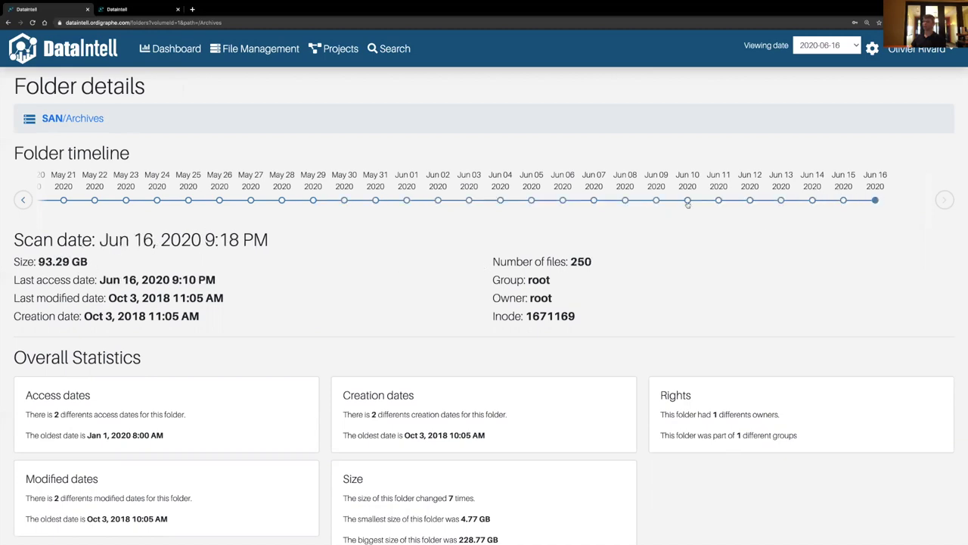
{"action": "left_click", "coordinate": [656, 200]}
{"action": "left_click", "coordinate": [553, 203]}
{"action": "left_click", "coordinate": [469, 201]}
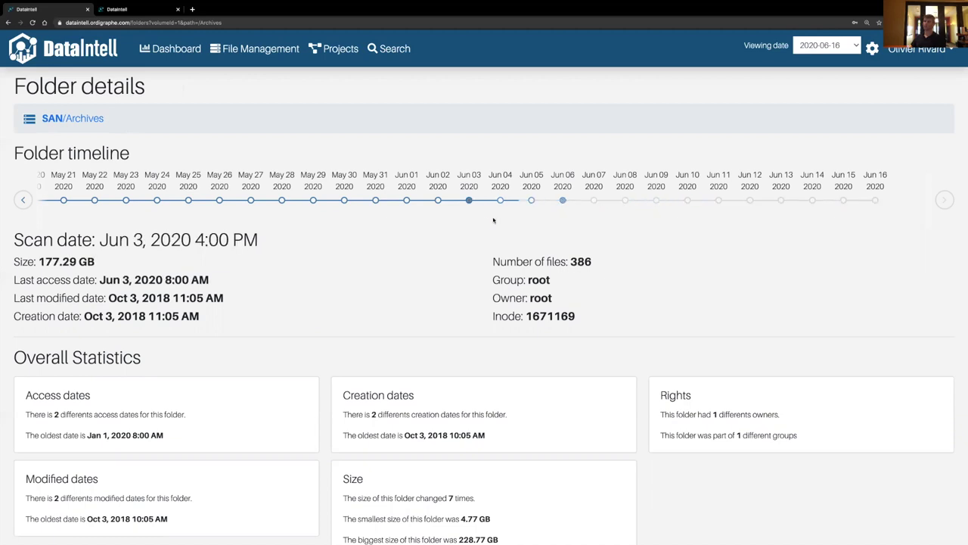
- Examine the Archives folder's overall statistics and size variation around June 9 to 12, 2020, and return to the File Management volume list
{"action": "scroll", "coordinate": [495, 219], "scroll_direction": "down", "scroll_amount": 2}
{"action": "scroll", "coordinate": [568, 231], "scroll_direction": "down", "scroll_amount": 3}
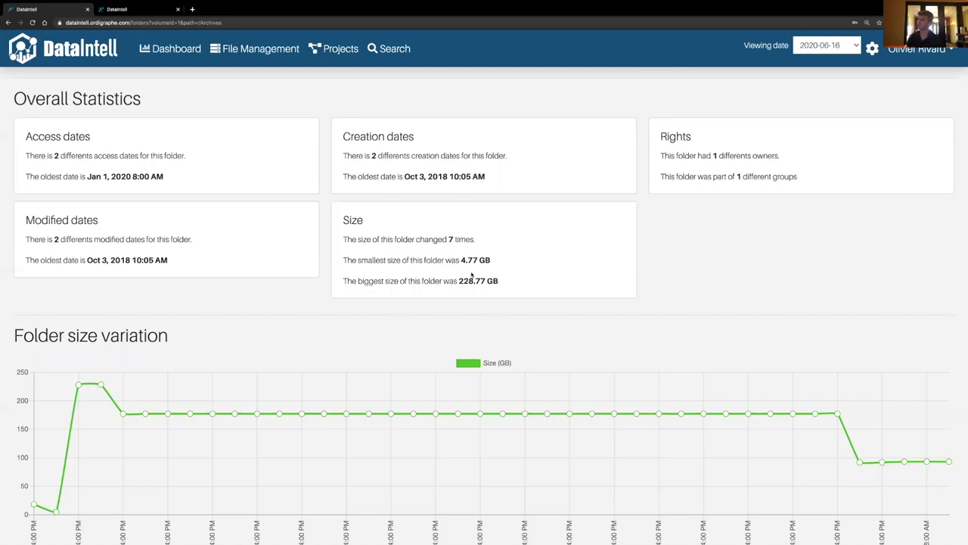
{"action": "scroll", "coordinate": [487, 290], "scroll_direction": "down", "scroll_amount": 5}
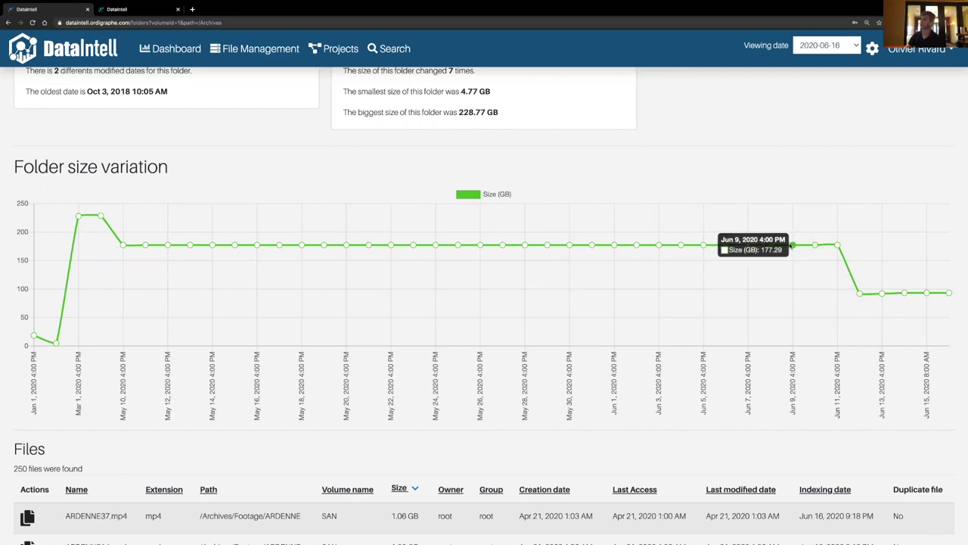
{"action": "mouse_move", "coordinate": [768, 246]}
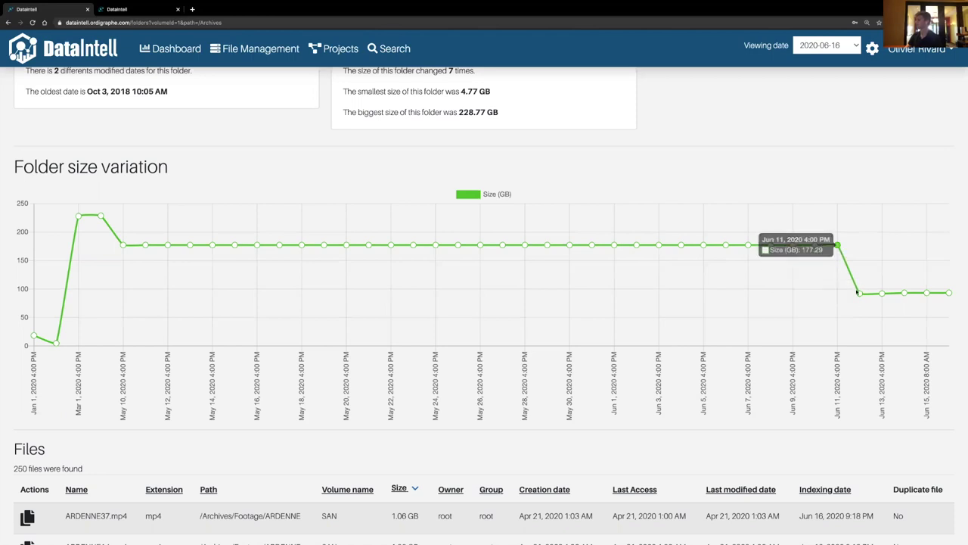
{"action": "scroll", "coordinate": [583, 275], "scroll_direction": "up", "scroll_amount": 6}
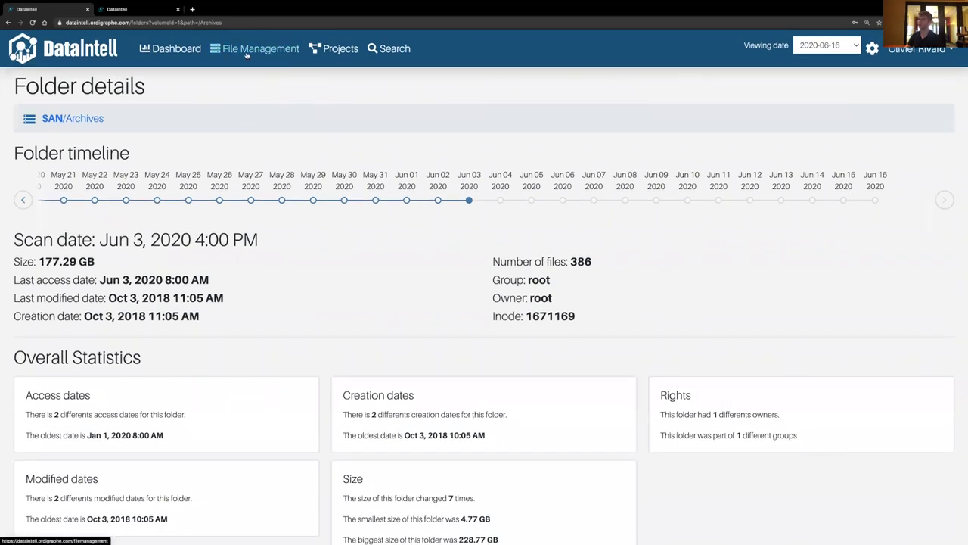
{"action": "left_click", "coordinate": [246, 55]}
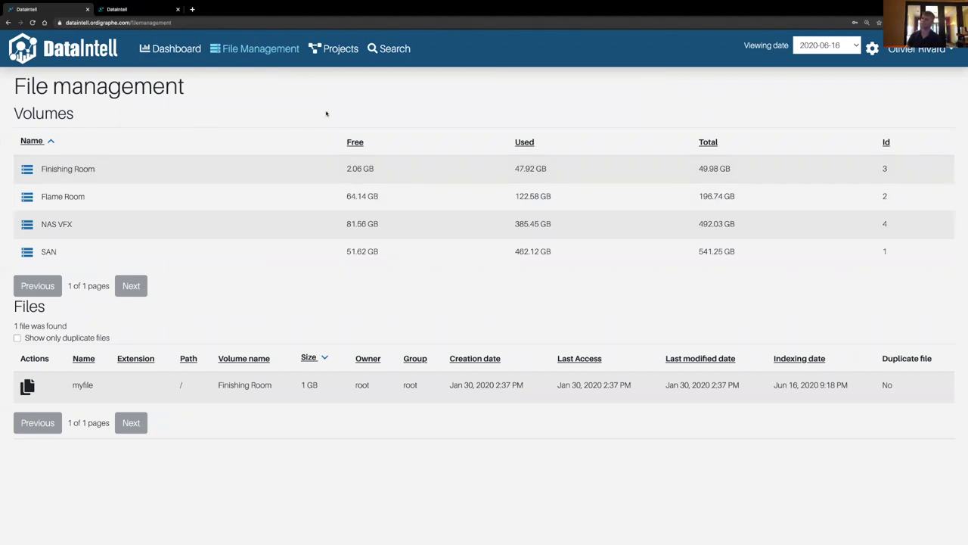
- Start a new project named "Projet a" with the description "Une description"
{"action": "left_click", "coordinate": [342, 49]}
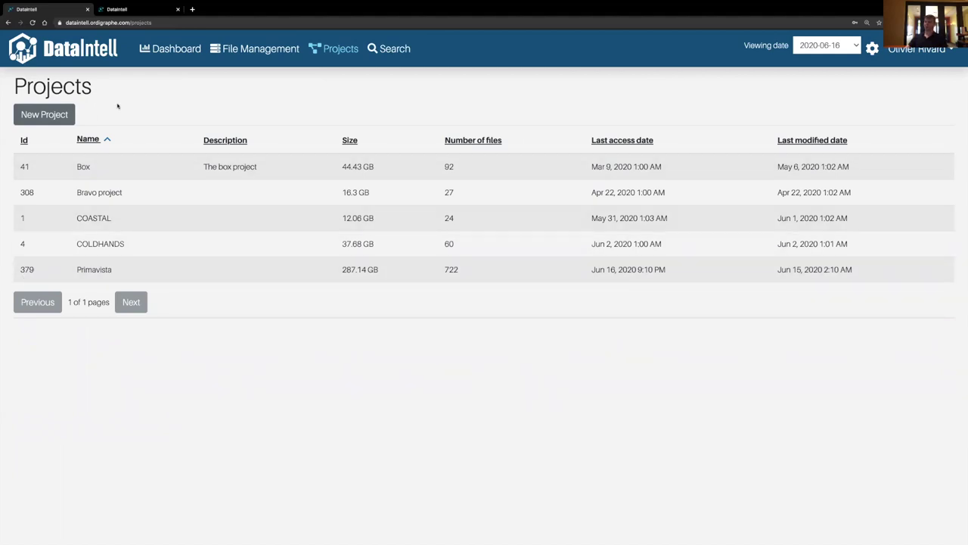
{"action": "left_click", "coordinate": [55, 113]}
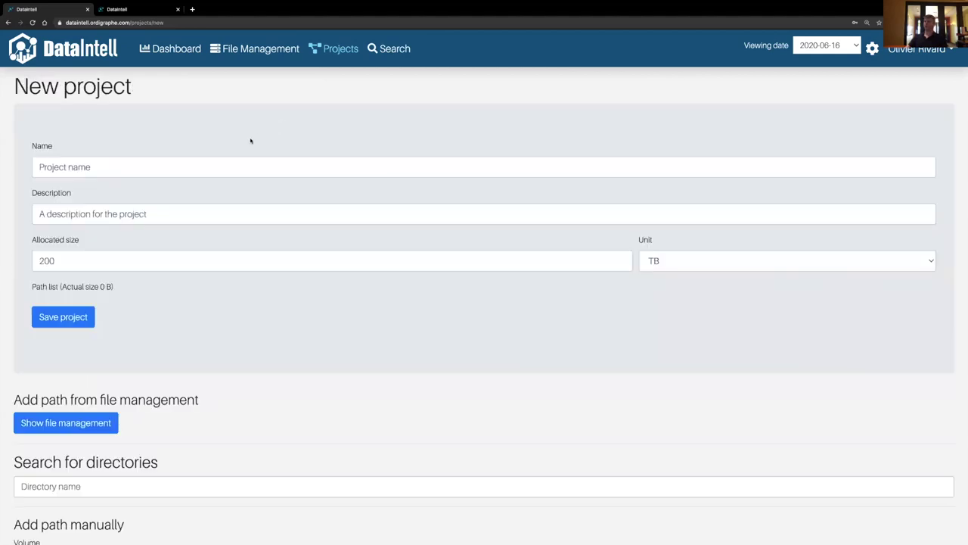
{"action": "left_click", "coordinate": [189, 164]}
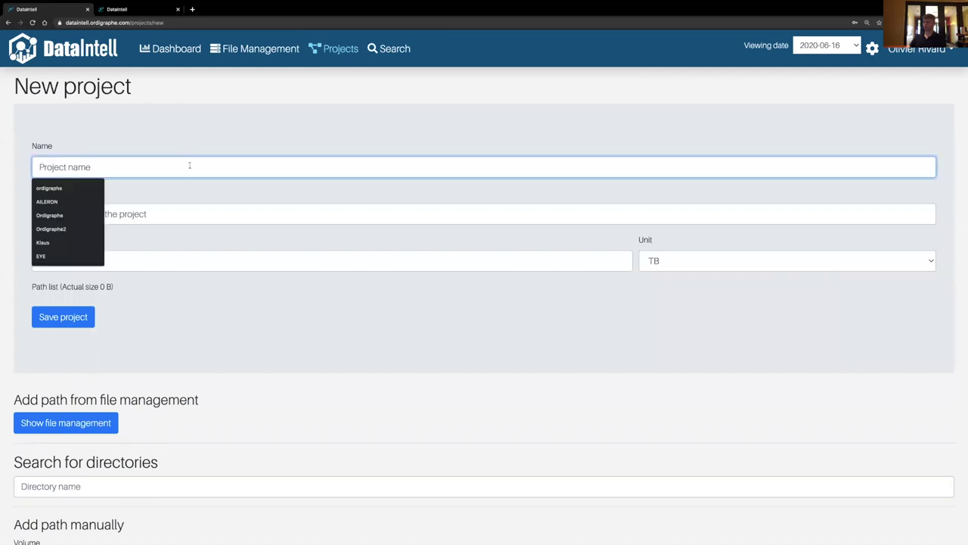
{"action": "type", "text": "Proje"}
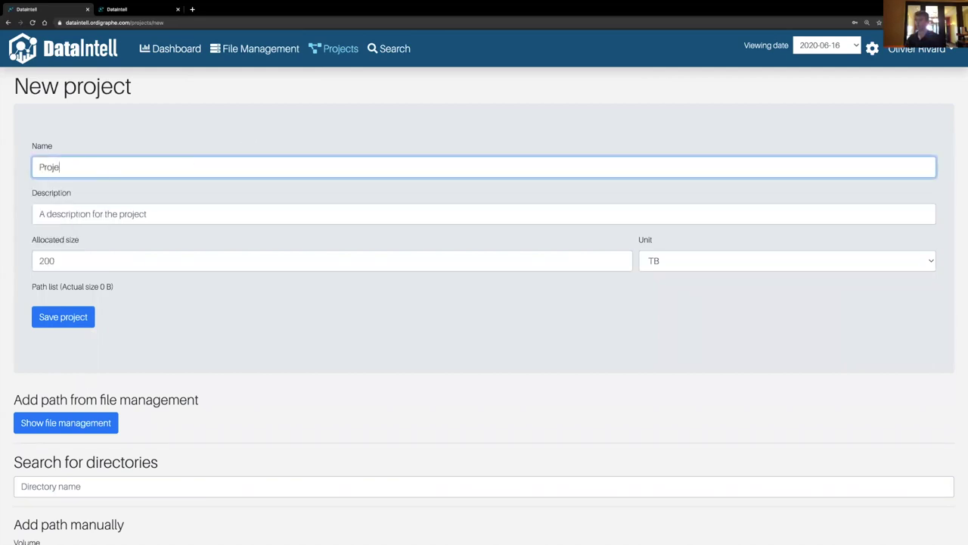
{"action": "type", "text": "t a"}
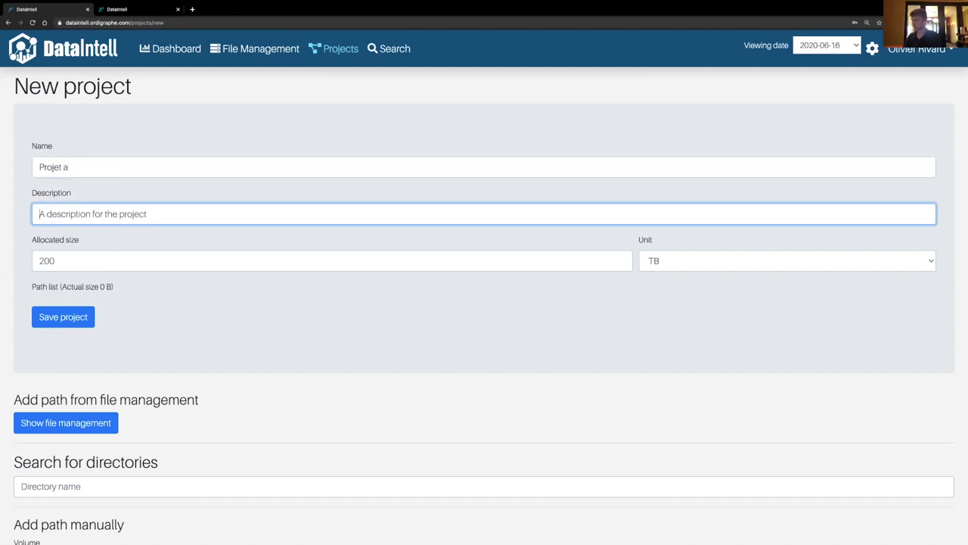
{"action": "type", "text": "Une description"}
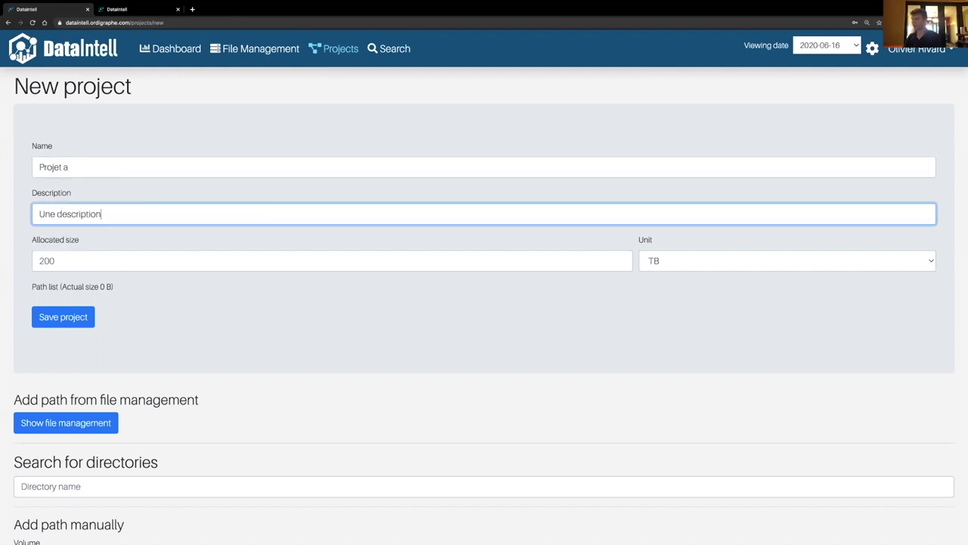
- Set the new project's allocated size to 200 GB
{"action": "left_click", "coordinate": [105, 263]}
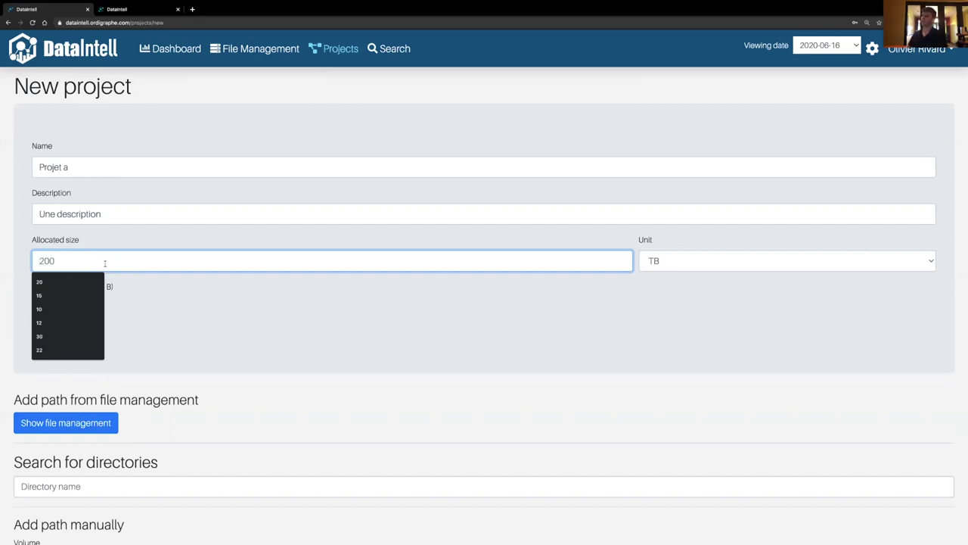
{"action": "key", "text": "Escape"}
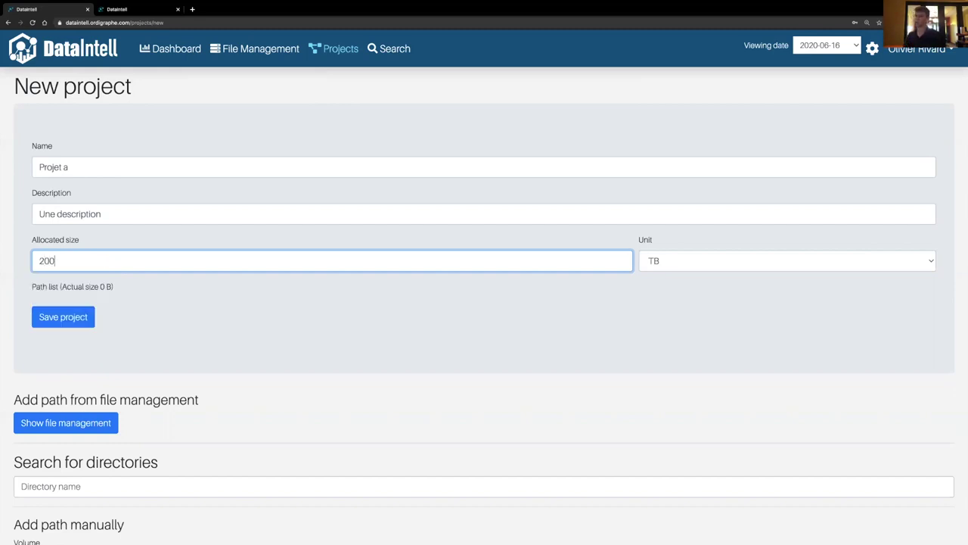
{"action": "left_click", "coordinate": [690, 261]}
{"action": "left_click", "coordinate": [496, 308]}
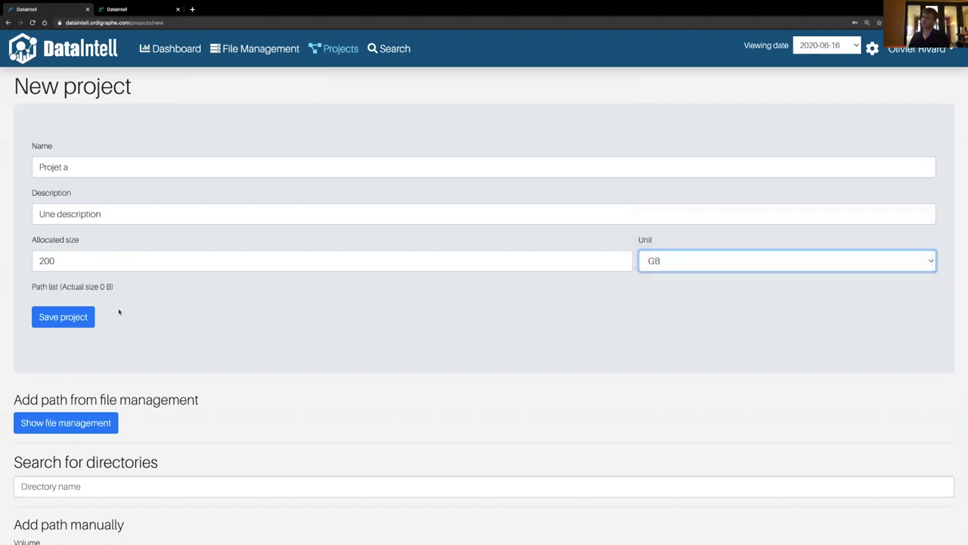
{"action": "scroll", "coordinate": [163, 353], "scroll_direction": "down", "scroll_amount": 1}
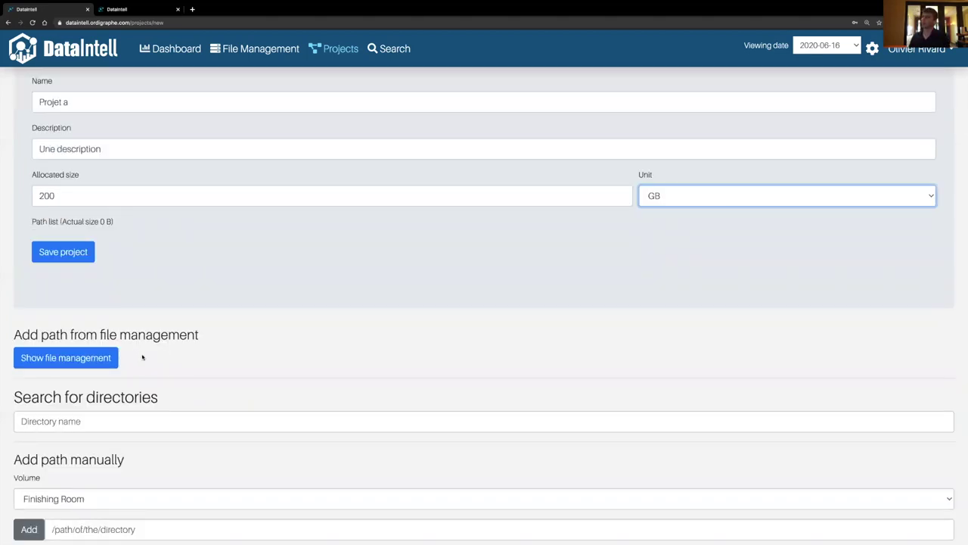
- Add the SAN volume's /Archives folder and the NAS VFX volume's /Backup folder to the new project's path list
{"action": "left_click", "coordinate": [71, 358]}
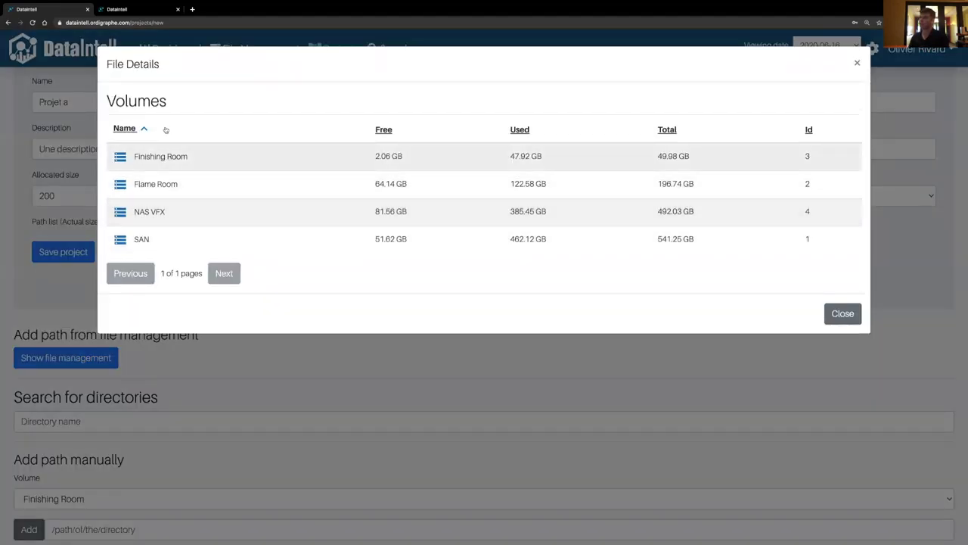
{"action": "left_click", "coordinate": [169, 238]}
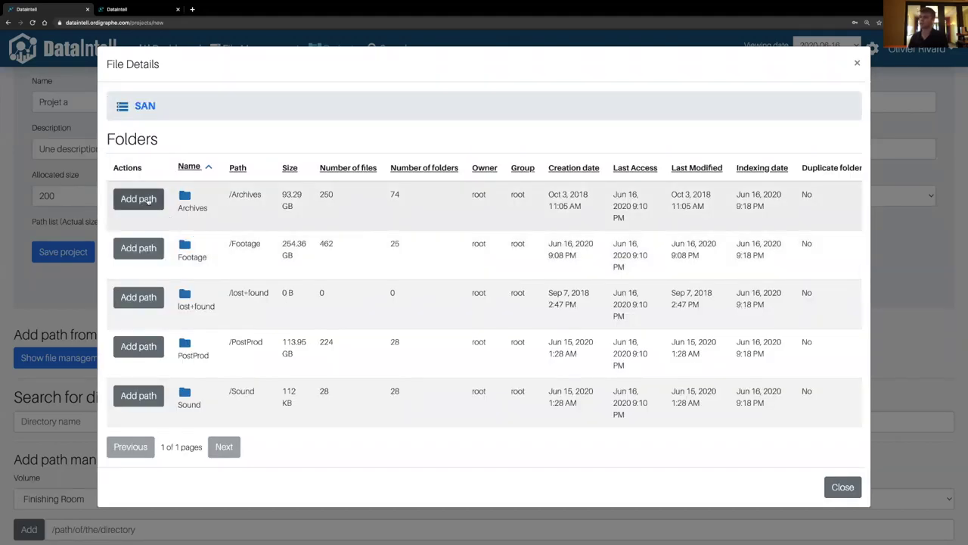
{"action": "left_click", "coordinate": [138, 199]}
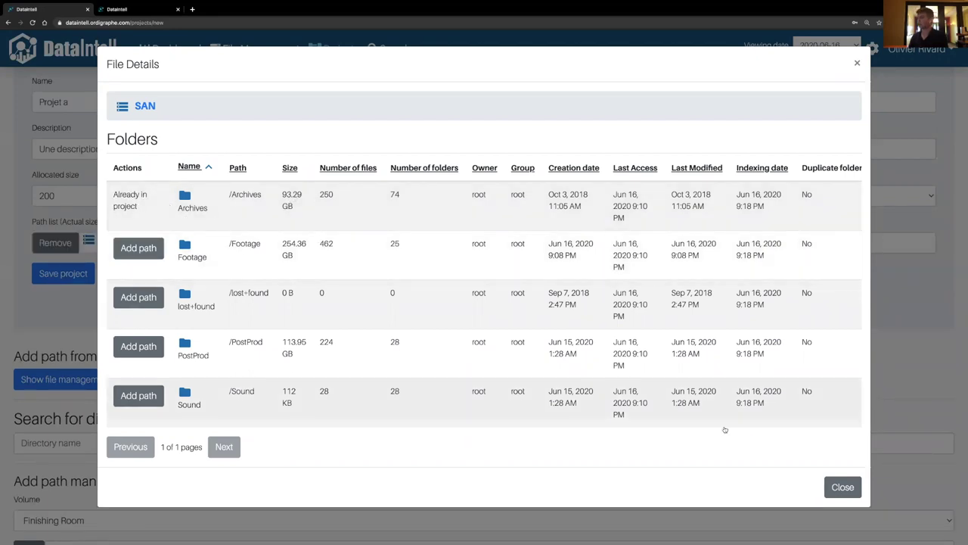
{"action": "left_click", "coordinate": [124, 108]}
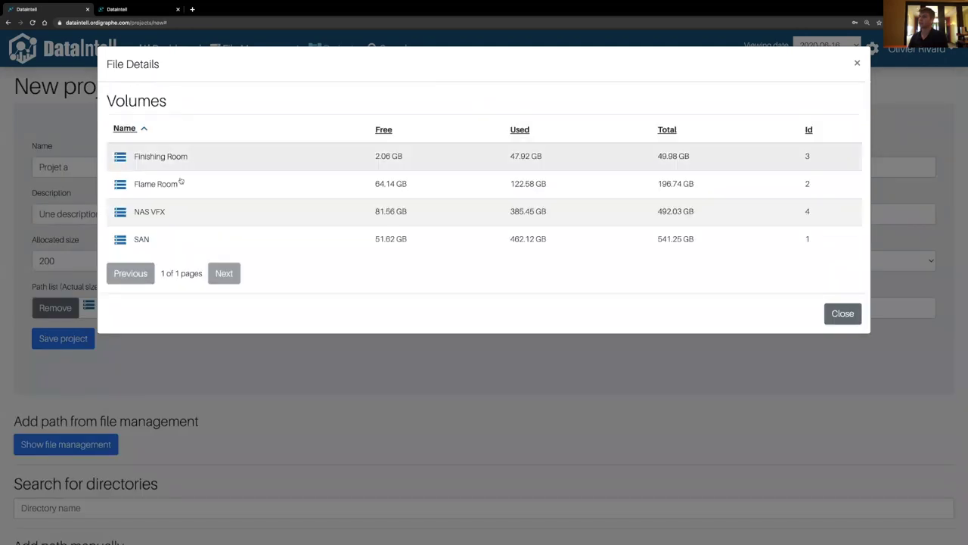
{"action": "left_click", "coordinate": [176, 218]}
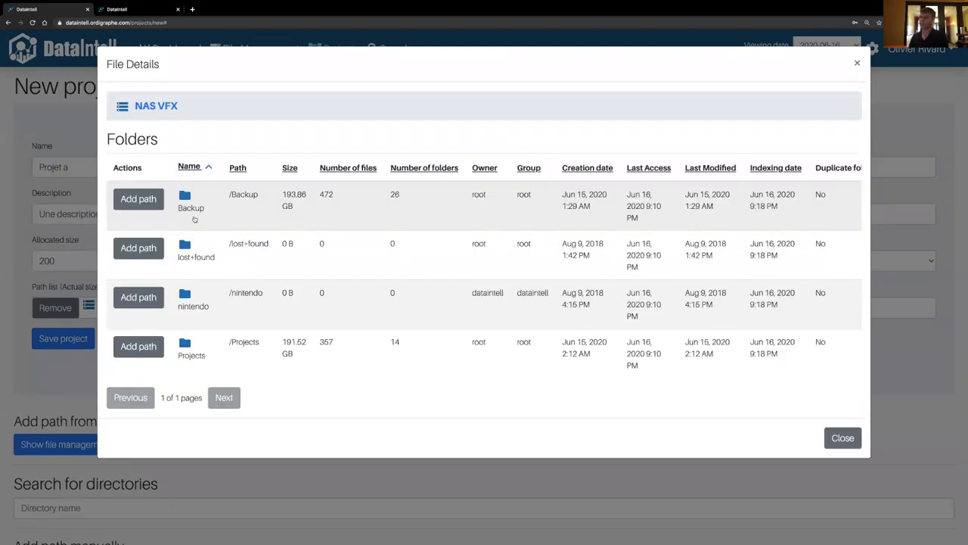
{"action": "left_click", "coordinate": [145, 199]}
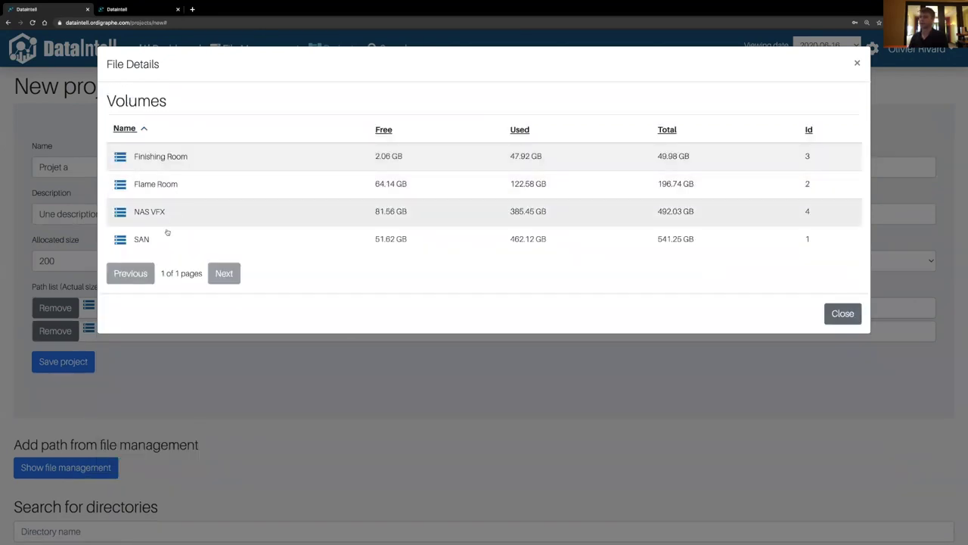
- Add the Flame Room volume's /Administration folder to the new project's path list and close the file browser
{"action": "left_click", "coordinate": [163, 186]}
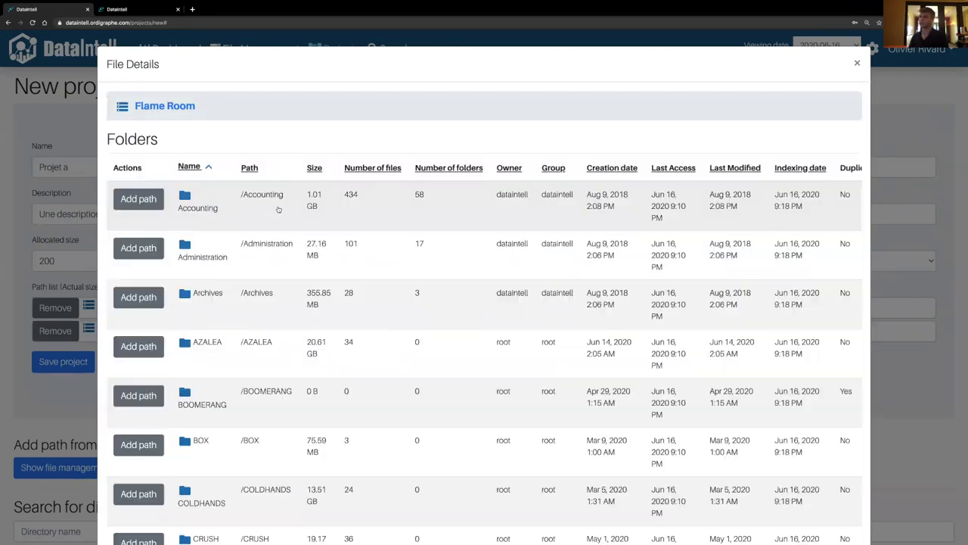
{"action": "scroll", "coordinate": [220, 227], "scroll_direction": "down", "scroll_amount": 2}
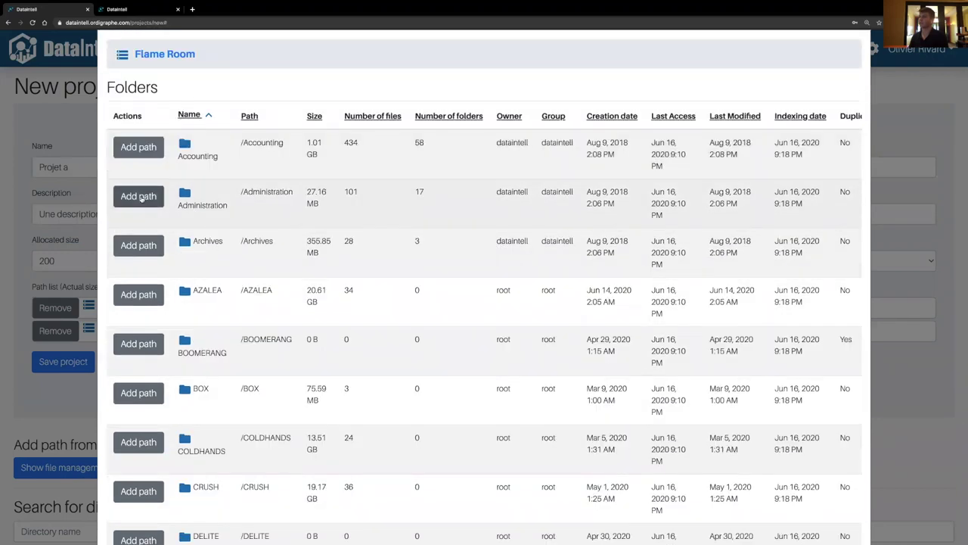
{"action": "left_click", "coordinate": [138, 198]}
{"action": "left_click", "coordinate": [123, 54]}
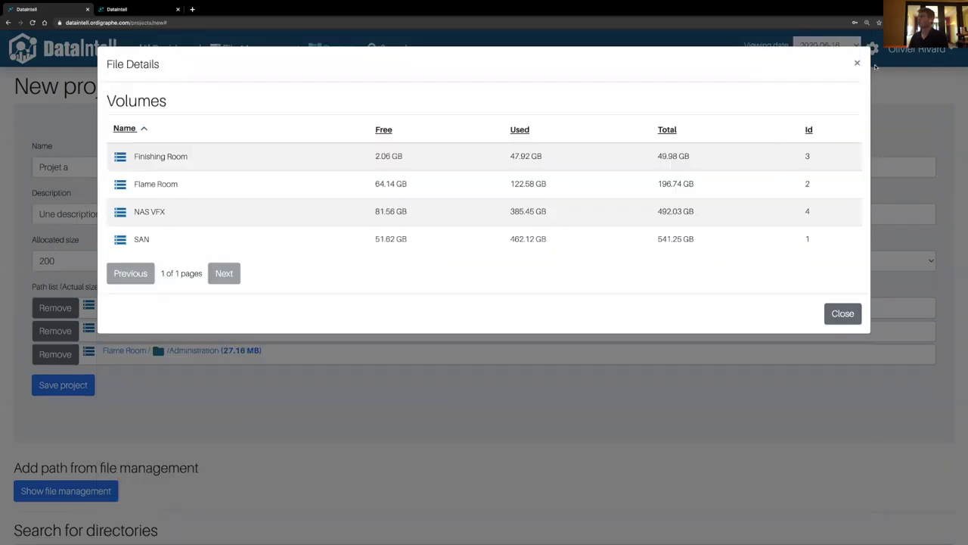
{"action": "left_click", "coordinate": [858, 64]}
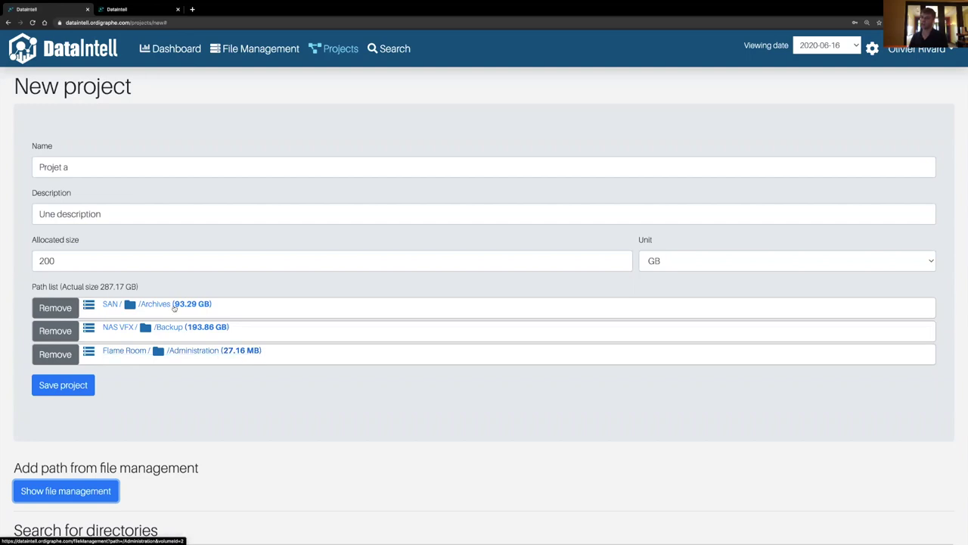
- Set the new project's allocated size to 300 GB, and return to the project list without saving
{"action": "double_click", "coordinate": [73, 261]}
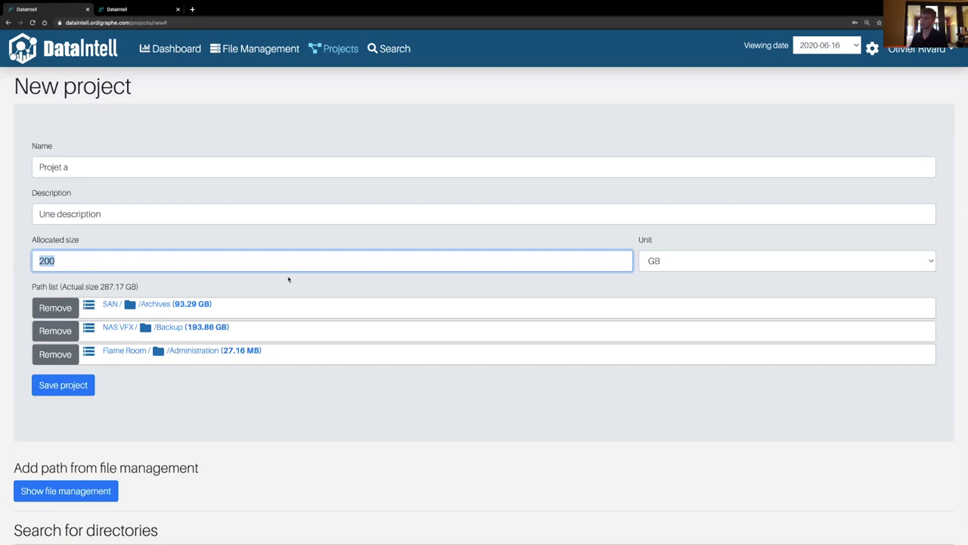
{"action": "type", "text": "300"}
{"action": "left_click", "coordinate": [338, 48]}
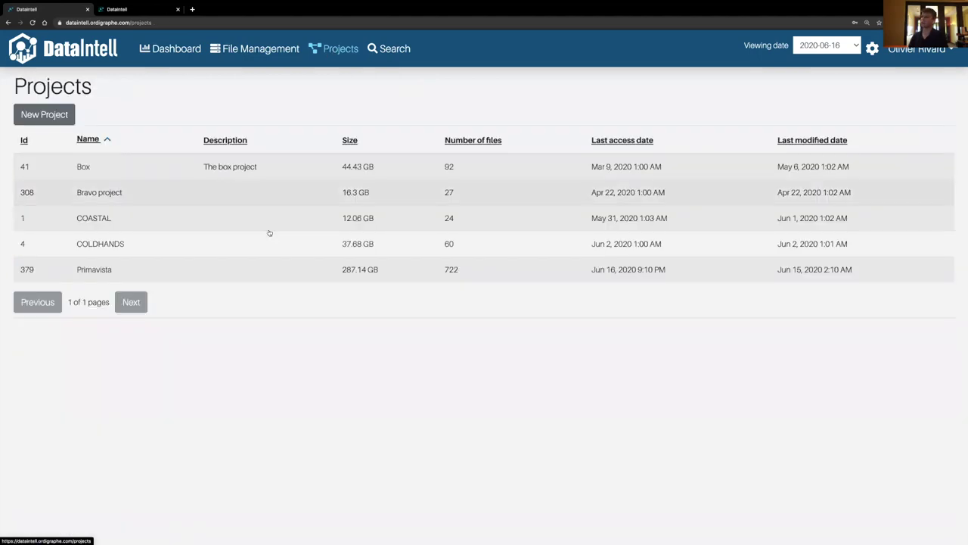
- Open the Primavista project and examine its overall statistics and its chart of actual space and space left
{"action": "left_click", "coordinate": [115, 269]}
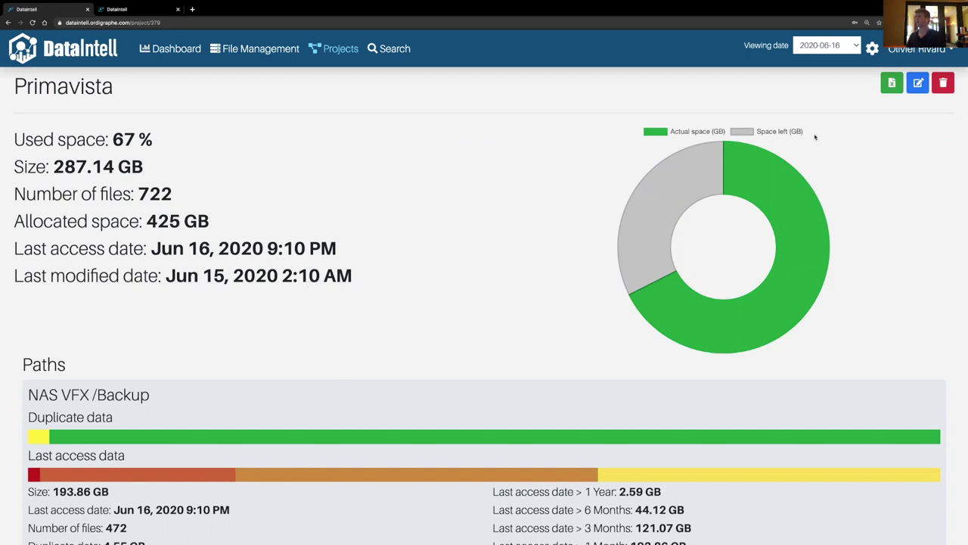
{"action": "mouse_move", "coordinate": [804, 173]}
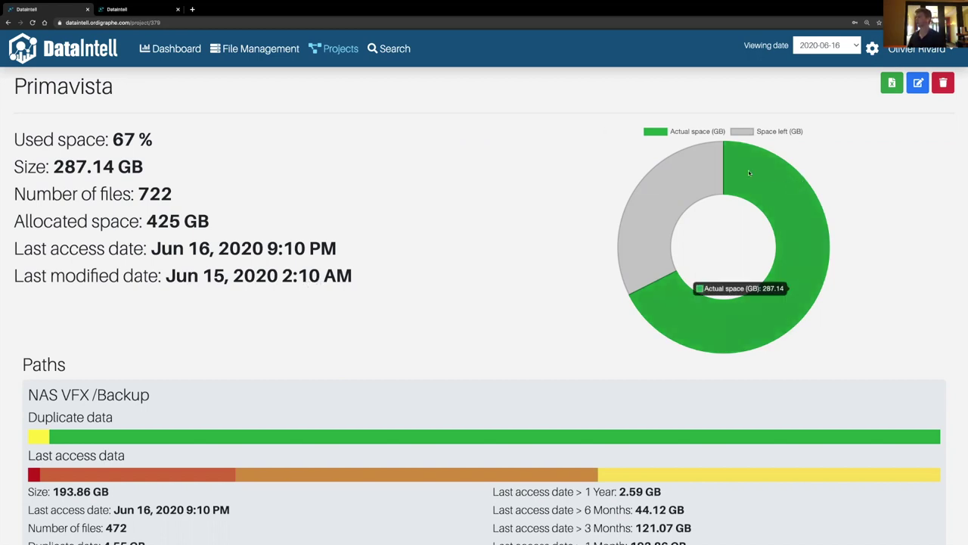
{"action": "mouse_move", "coordinate": [662, 176]}
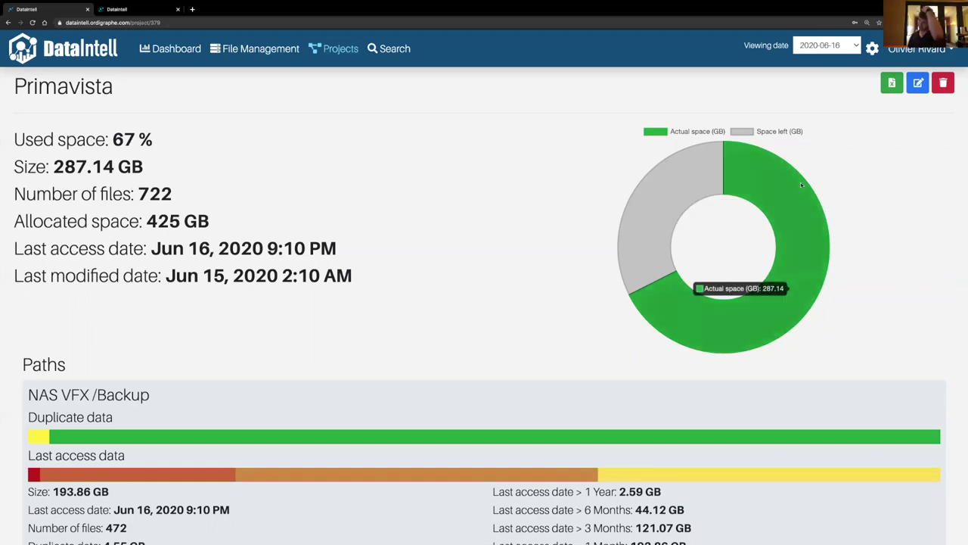
{"action": "scroll", "coordinate": [800, 184], "scroll_direction": "down", "scroll_amount": 1}
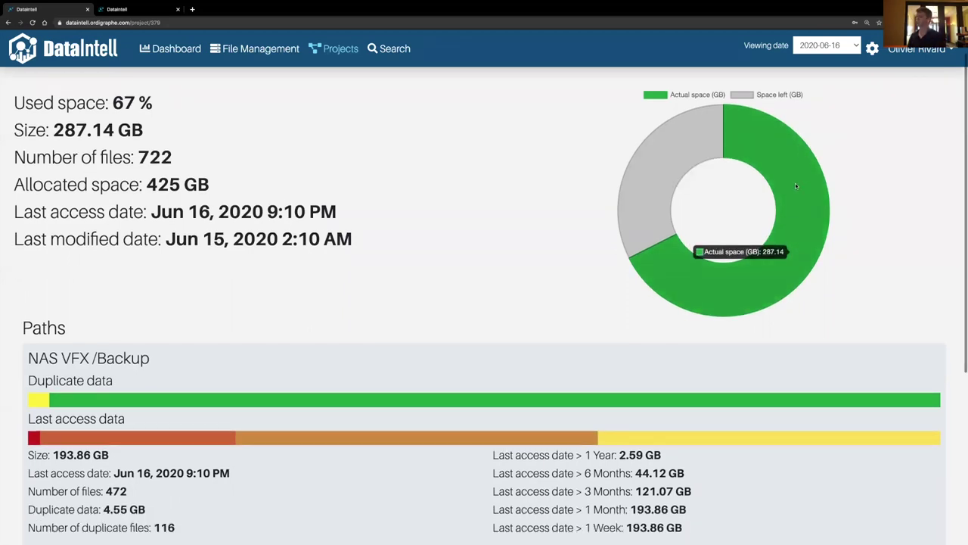
{"action": "scroll", "coordinate": [347, 165], "scroll_direction": "down", "scroll_amount": 5}
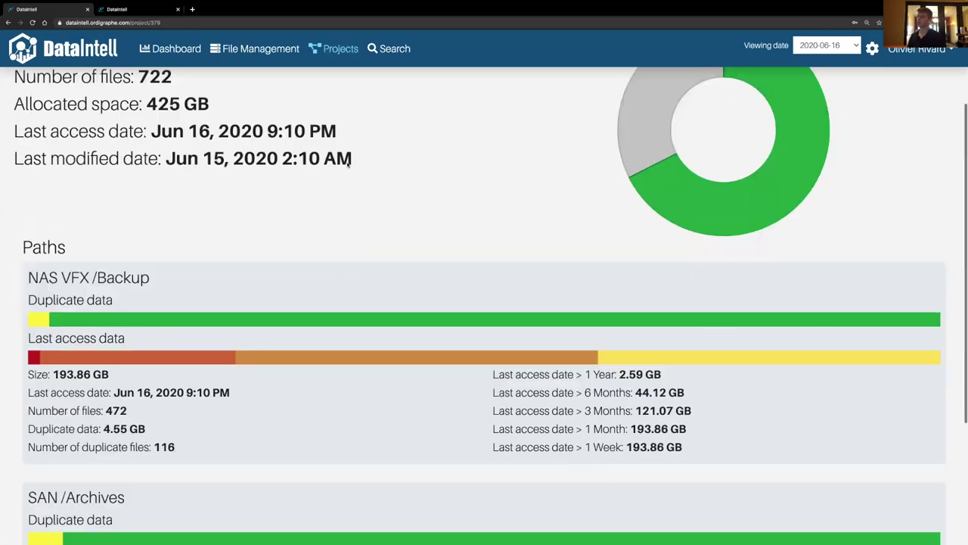
{"action": "scroll", "coordinate": [347, 165], "scroll_direction": "down", "scroll_amount": 2}
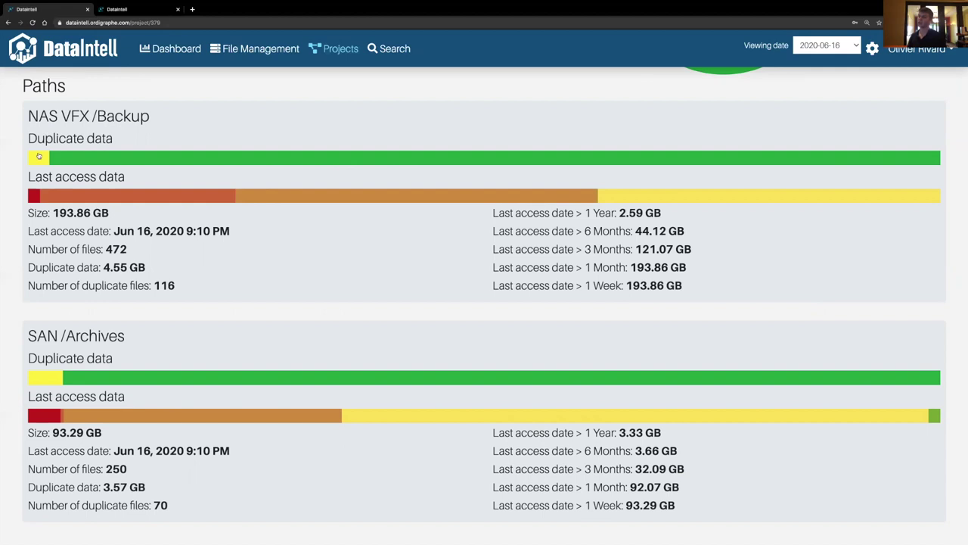
- Examine the duplicate data and last access breakdowns of the NAS VFX /Backup and SAN /Archives paths
{"action": "mouse_move", "coordinate": [39, 157]}
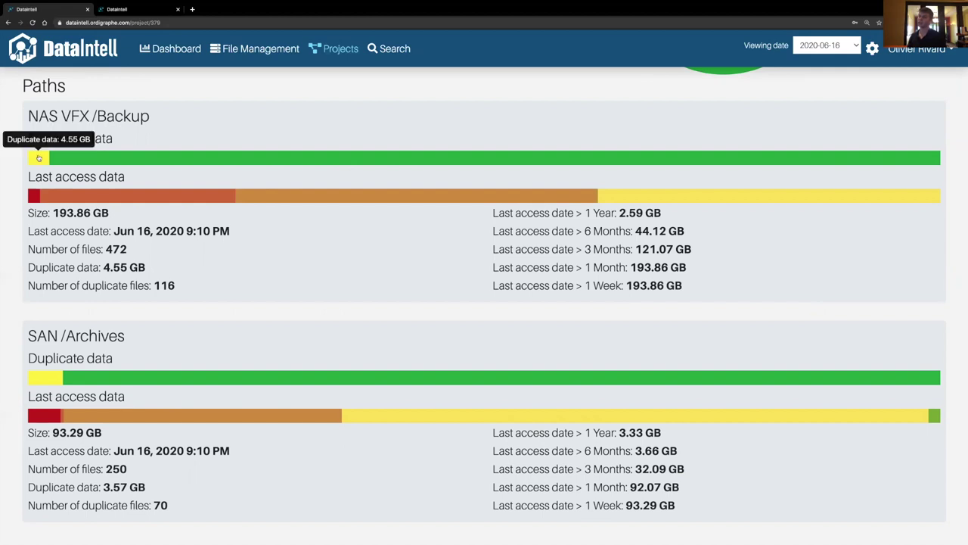
{"action": "mouse_move", "coordinate": [74, 158]}
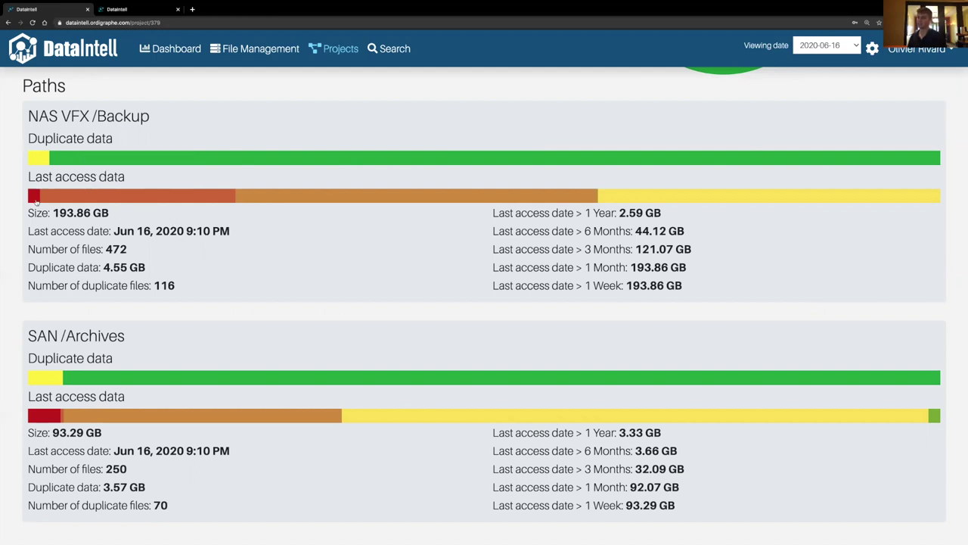
{"action": "mouse_move", "coordinate": [35, 201]}
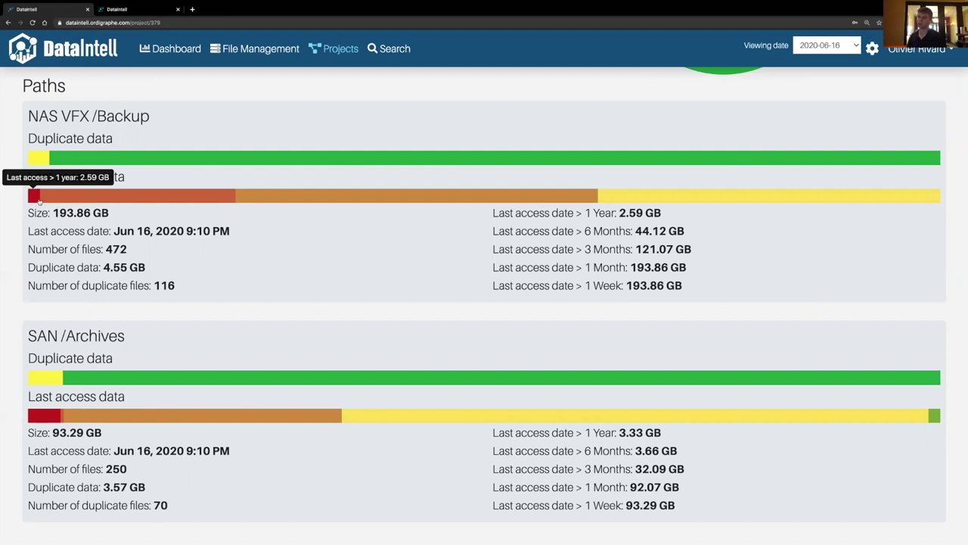
{"action": "mouse_move", "coordinate": [126, 198]}
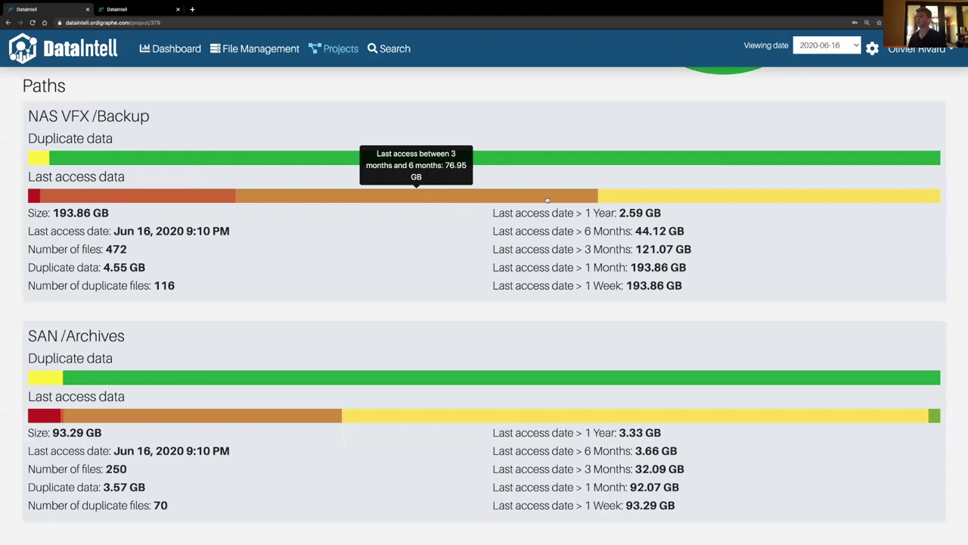
{"action": "mouse_move", "coordinate": [691, 198]}
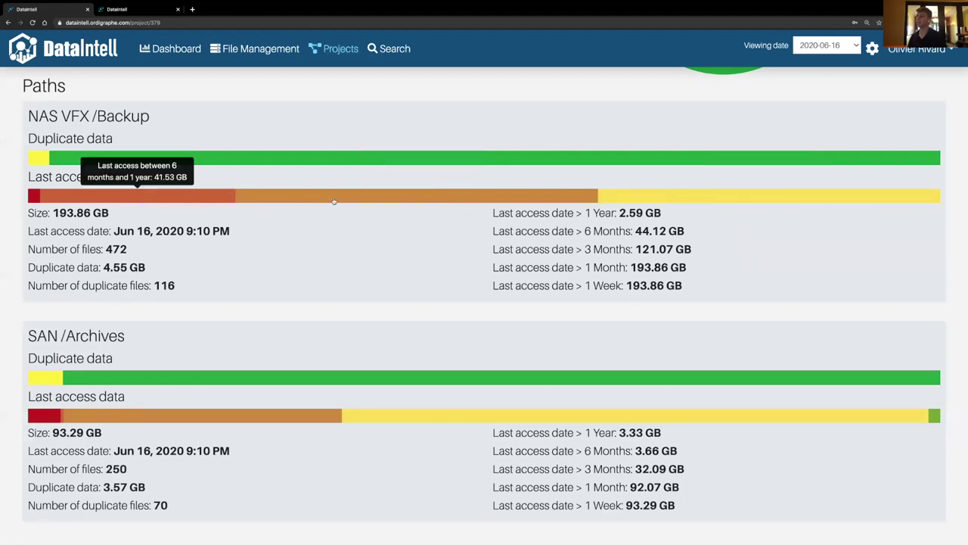
{"action": "mouse_move", "coordinate": [333, 201]}
{"action": "scroll", "coordinate": [313, 218], "scroll_direction": "down", "scroll_amount": 1}
{"action": "mouse_move", "coordinate": [232, 382]}
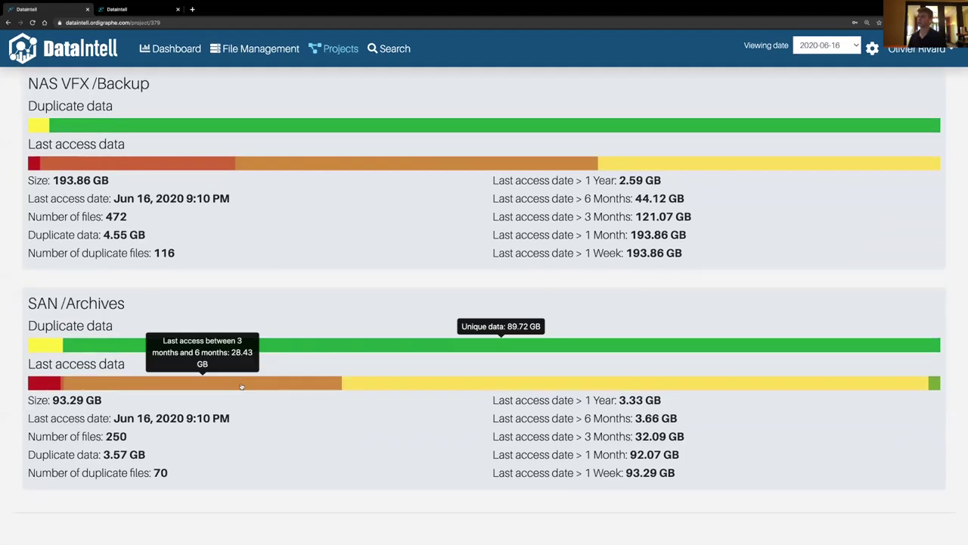
- Review the Primavista project's statistics once more, and export its report to Excel to view the workbook
{"action": "scroll", "coordinate": [175, 373], "scroll_direction": "up", "scroll_amount": 5}
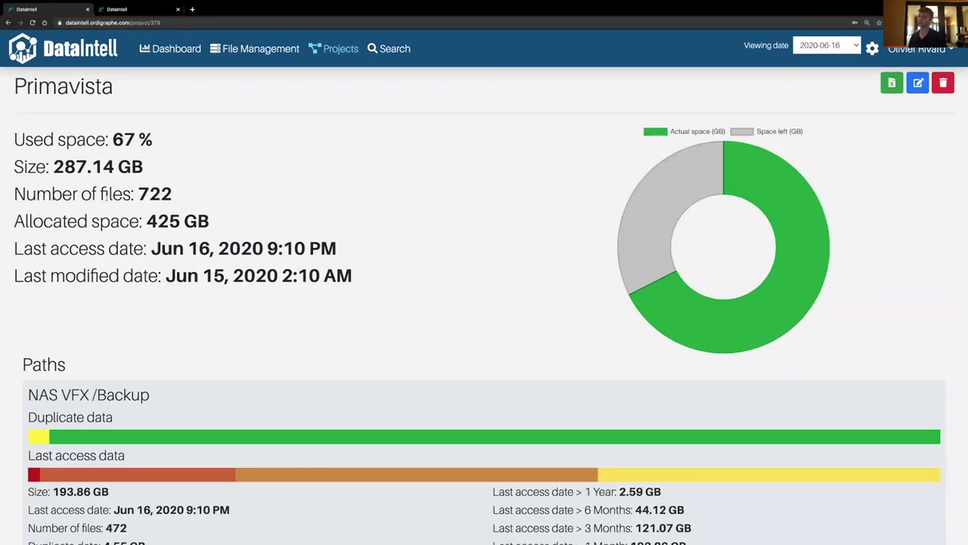
{"action": "scroll", "coordinate": [106, 194], "scroll_direction": "down", "scroll_amount": 5}
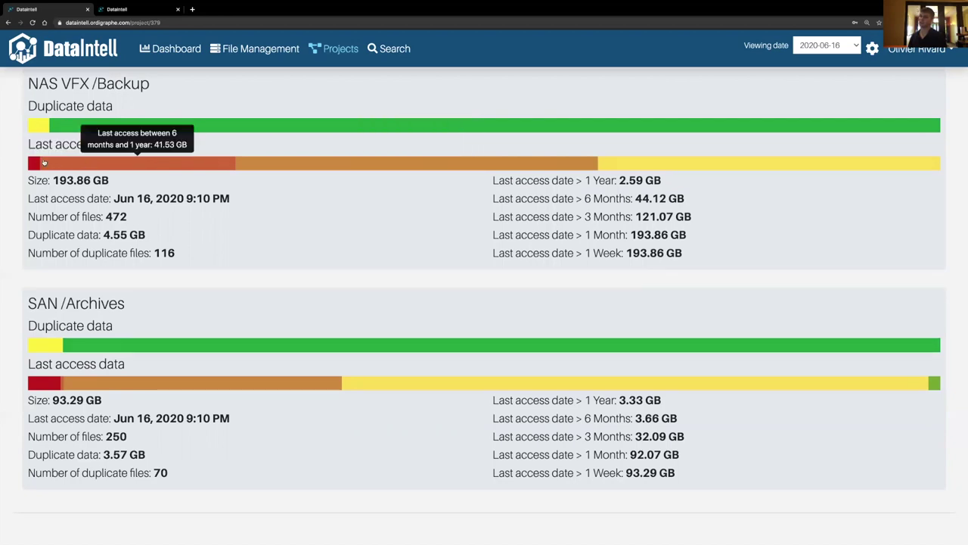
{"action": "scroll", "coordinate": [46, 165], "scroll_direction": "up", "scroll_amount": 3}
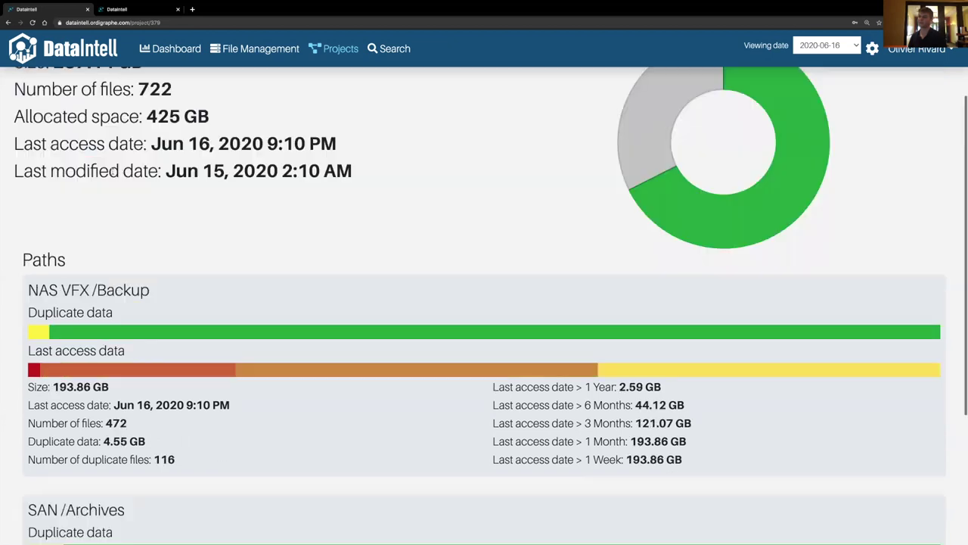
{"action": "scroll", "coordinate": [114, 171], "scroll_direction": "up", "scroll_amount": 2}
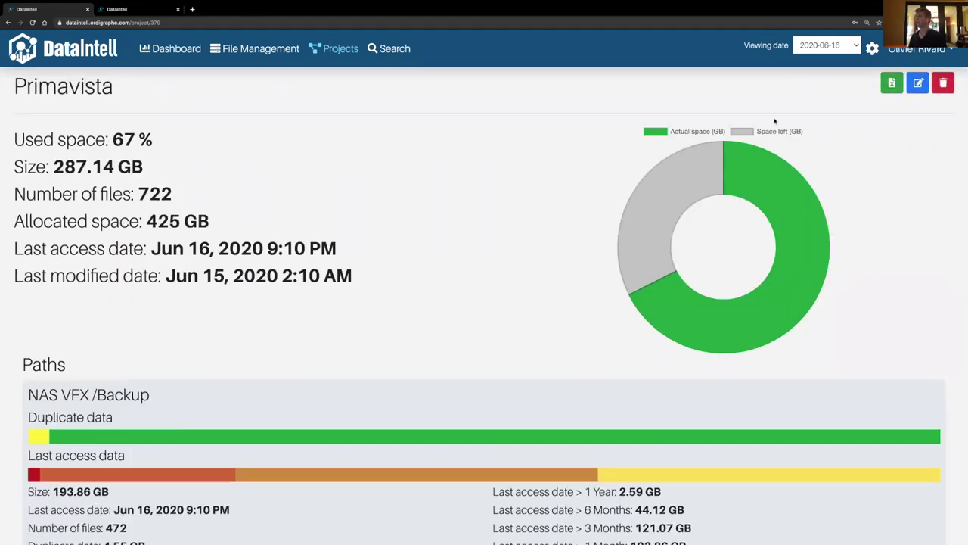
{"action": "left_click", "coordinate": [893, 88]}
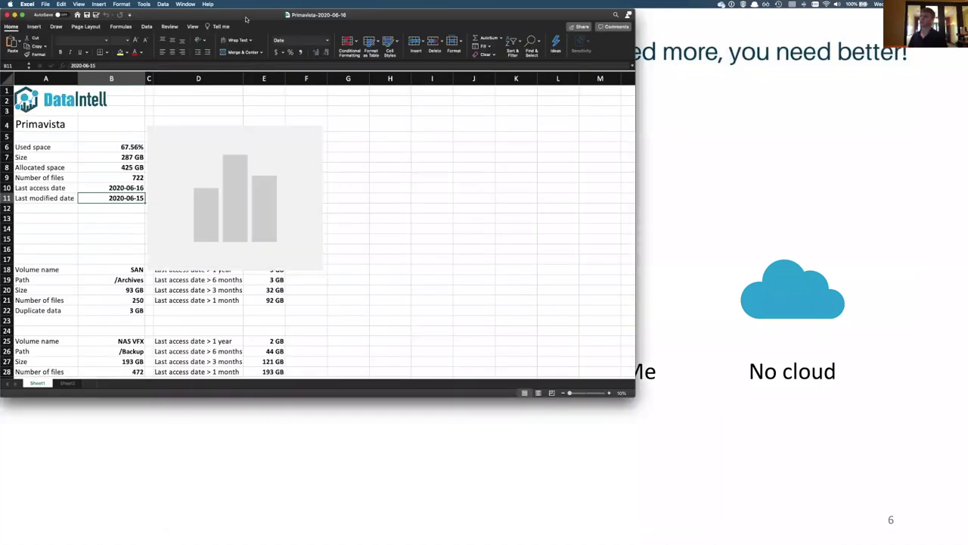
{"action": "double_click", "coordinate": [245, 19]}
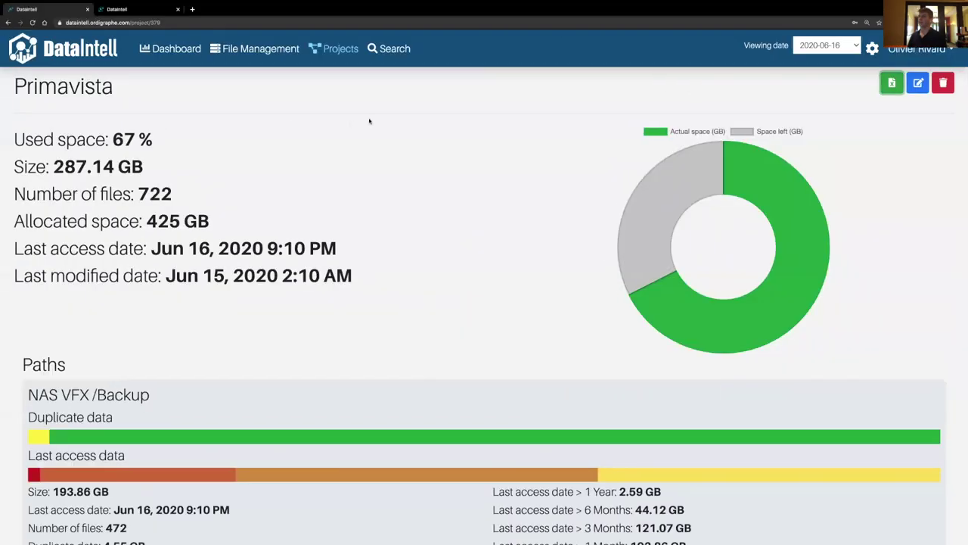
- Search the indexed files for "/Marketing IMG" and dismiss the error notice
{"action": "left_click", "coordinate": [388, 49]}
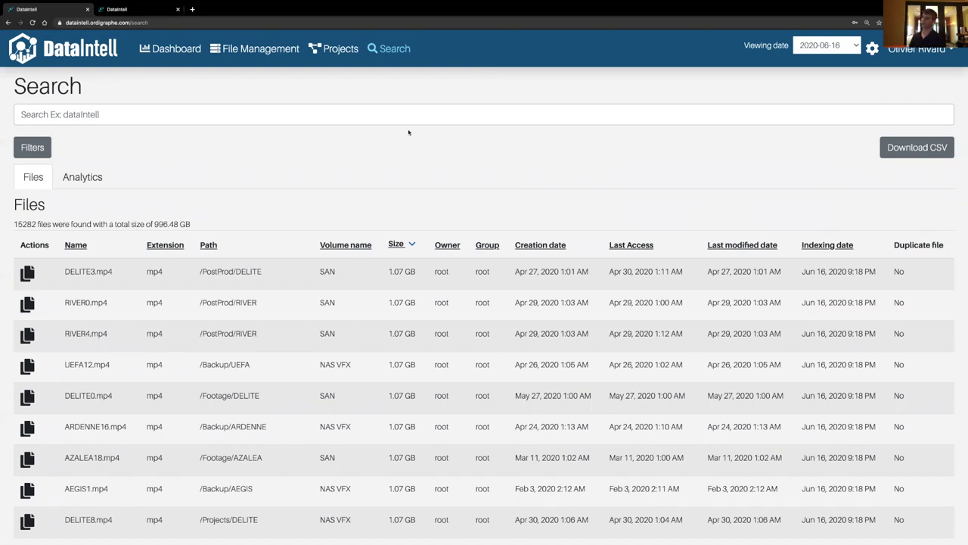
{"action": "left_click", "coordinate": [379, 116]}
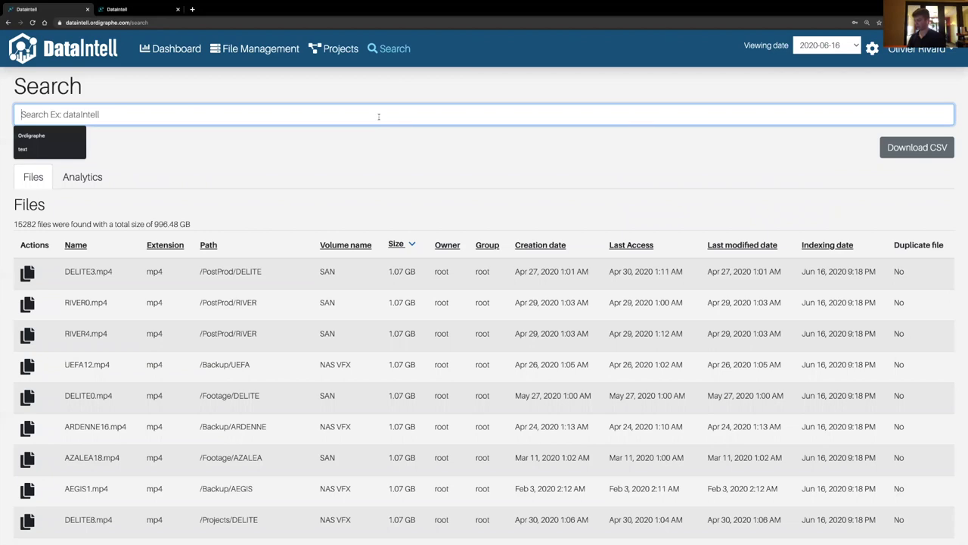
{"action": "type", "text": "/Marketing IMG"}
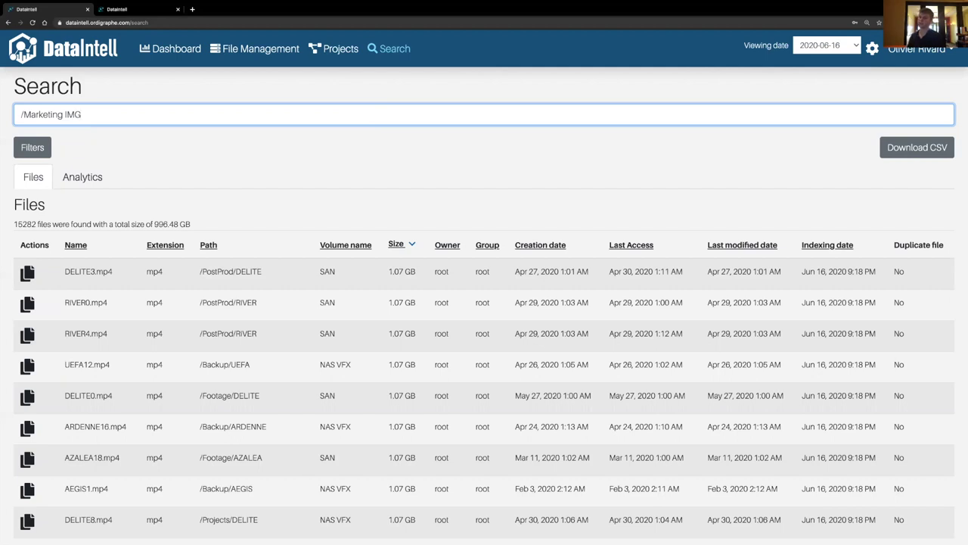
{"action": "key", "text": "Return"}
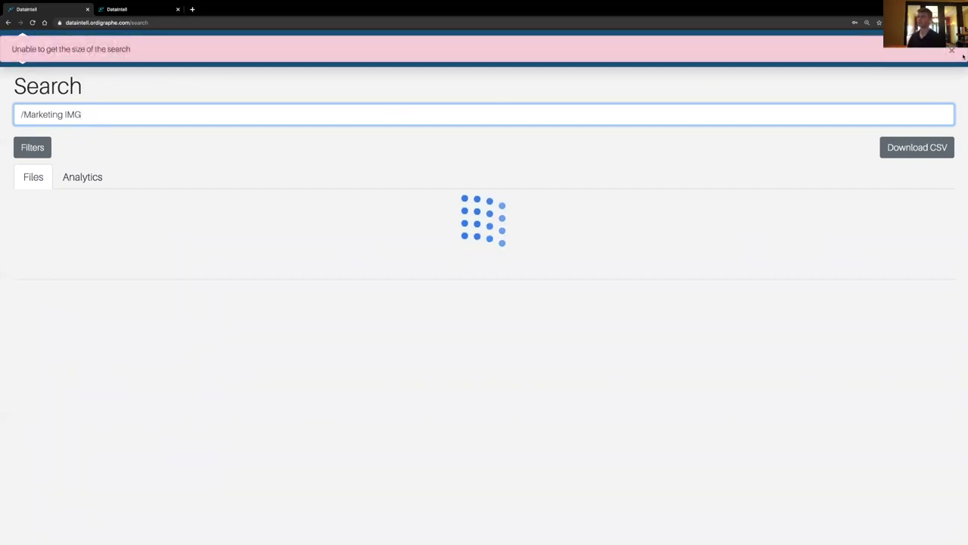
{"action": "left_click", "coordinate": [952, 49]}
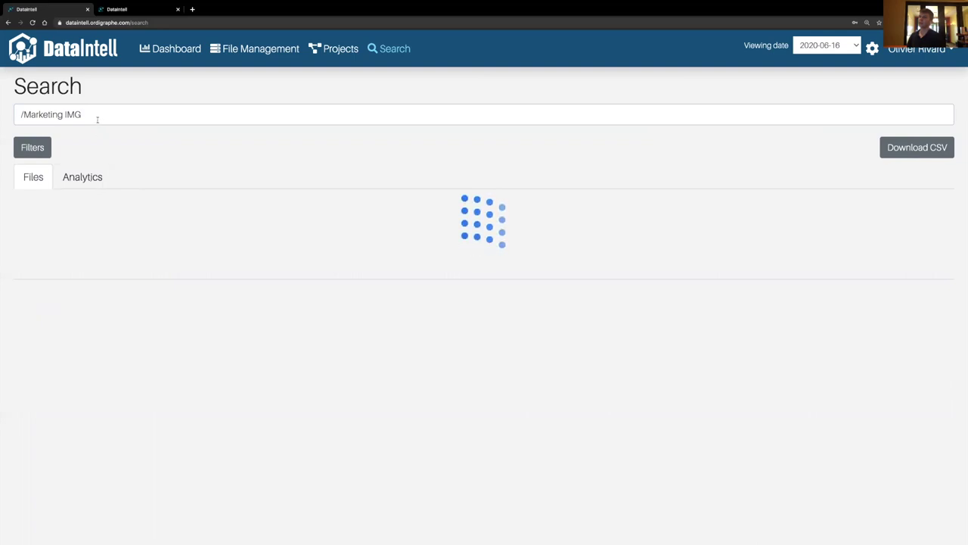
- Clear the "/Marketing IMG" search query to list all indexed files
{"action": "left_click_drag", "start_coordinate": [91, 114], "coordinate": [9, 115]}
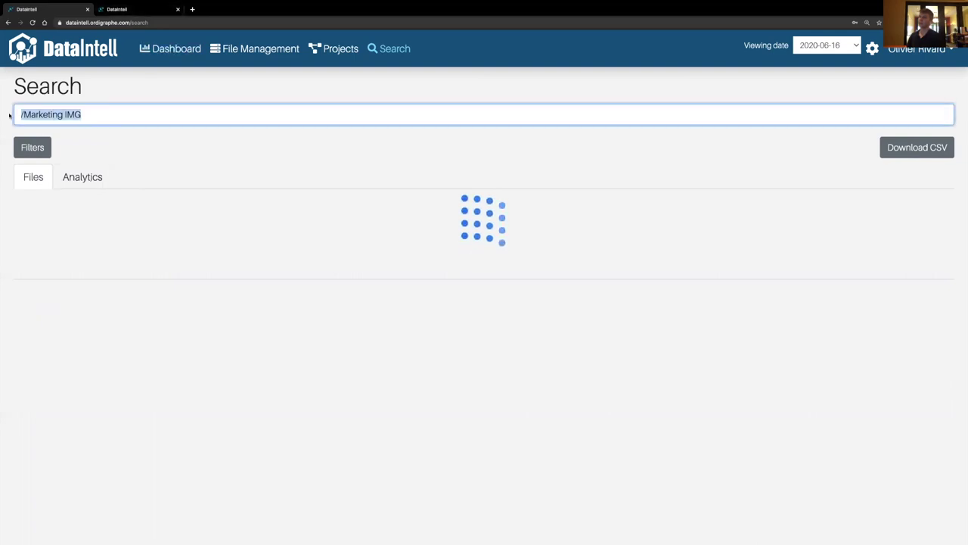
{"action": "key", "text": "BackSpace"}
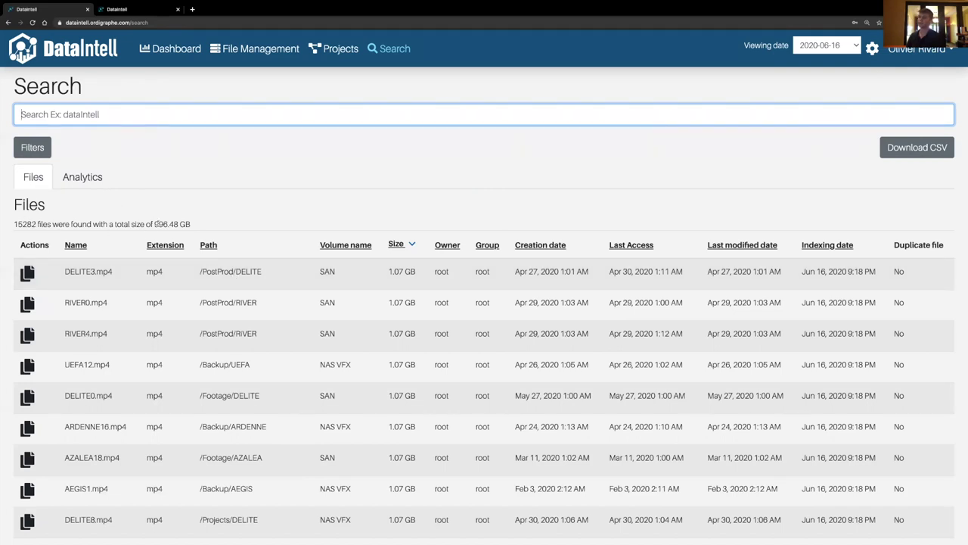
{"action": "left_click", "coordinate": [190, 225]}
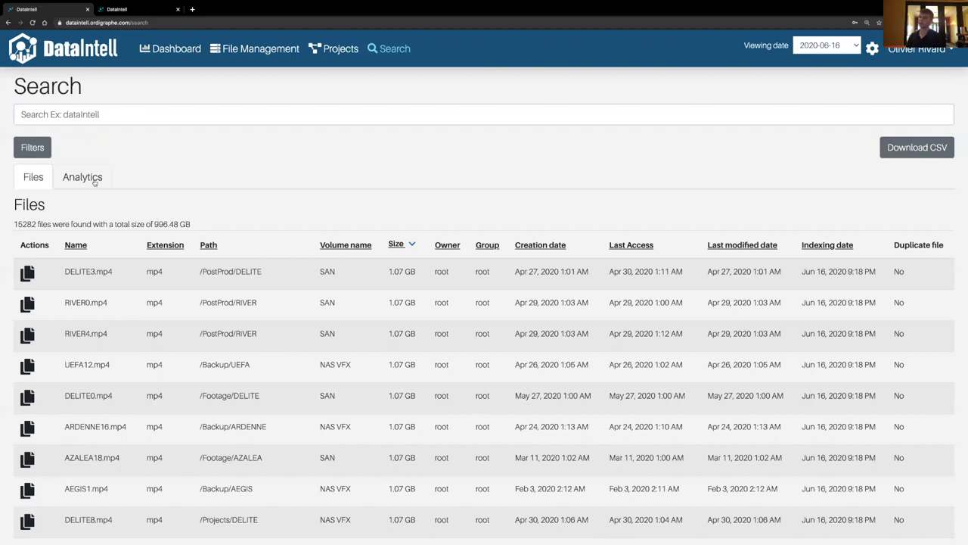
- Filter the indexed files to the SAN volume and apply the filter
{"action": "left_click", "coordinate": [44, 148]}
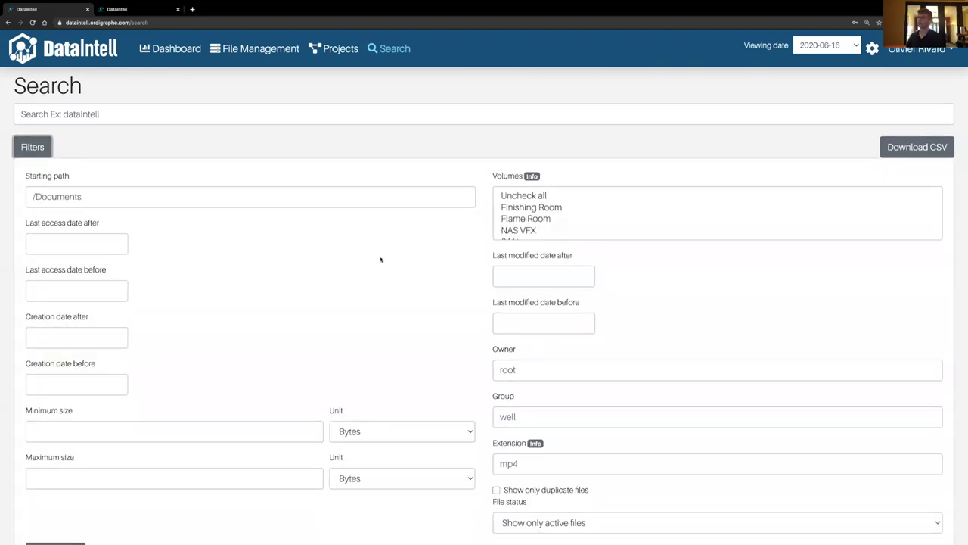
{"action": "scroll", "coordinate": [387, 256], "scroll_direction": "down", "scroll_amount": 2}
{"action": "scroll", "coordinate": [519, 147], "scroll_direction": "down", "scroll_amount": 1}
{"action": "left_click", "coordinate": [519, 146]}
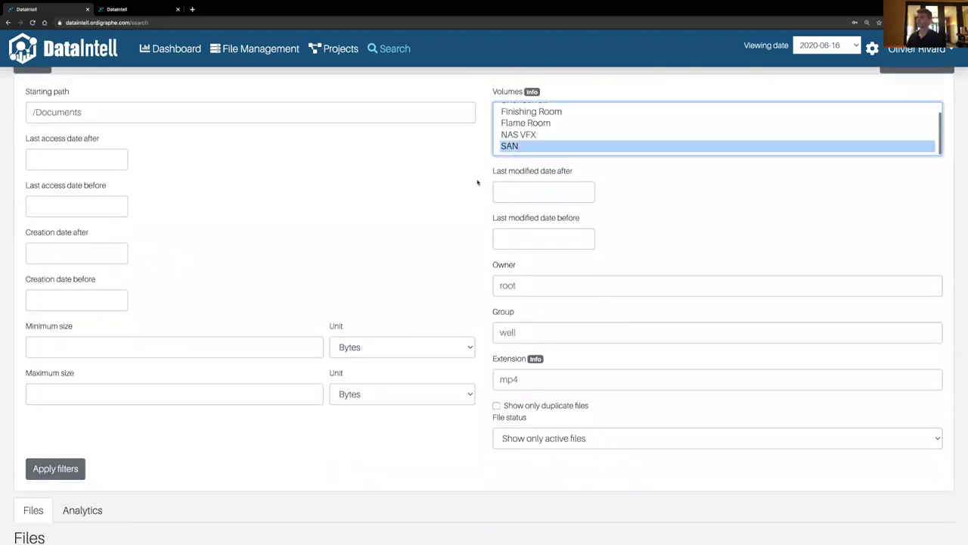
{"action": "left_click", "coordinate": [72, 467]}
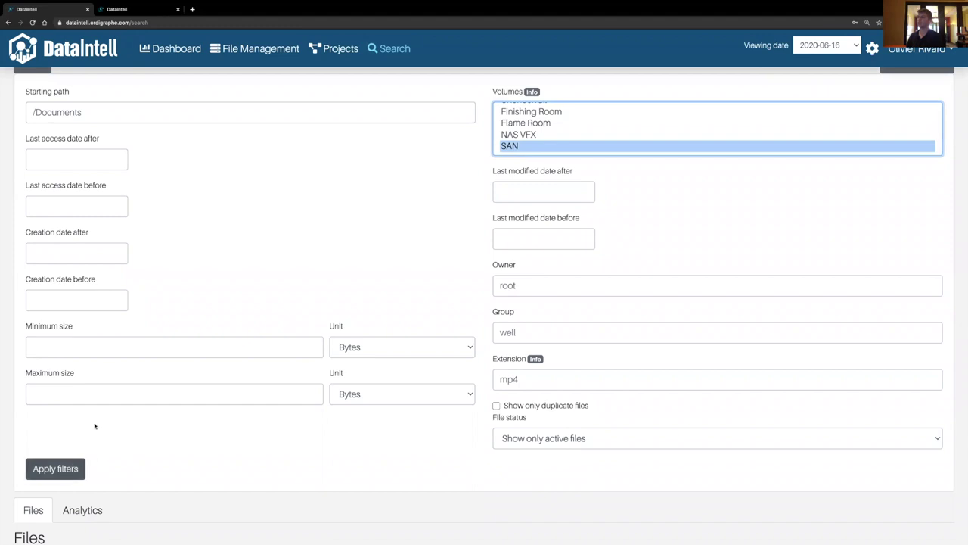
- Set the minimum size filter to 1 MB and the maximum to 20 MB, apply them, and collapse the filters to show the files
{"action": "scroll", "coordinate": [106, 222], "scroll_direction": "down", "scroll_amount": 2}
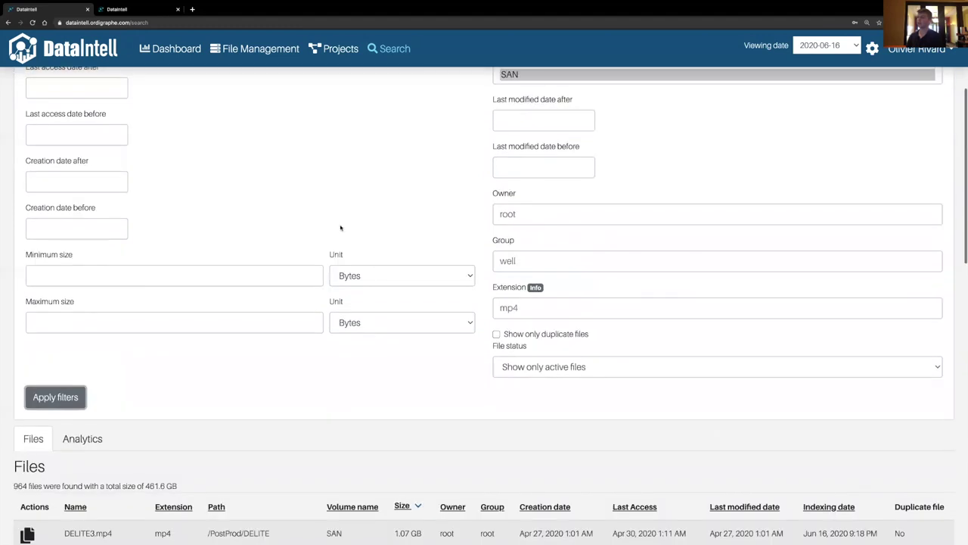
{"action": "scroll", "coordinate": [227, 371], "scroll_direction": "up", "scroll_amount": 1}
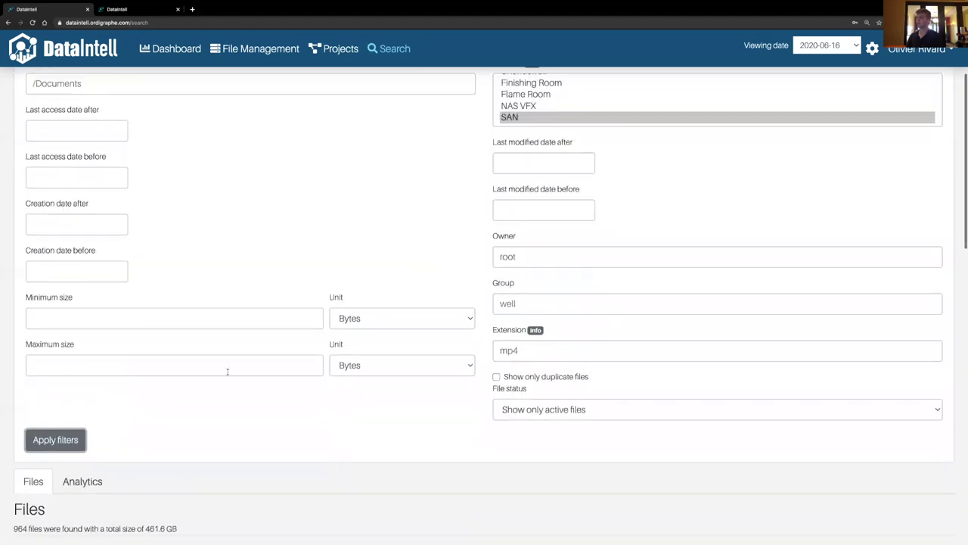
{"action": "left_click", "coordinate": [114, 318]}
{"action": "type", "text": "1"}
{"action": "left_click", "coordinate": [418, 316]}
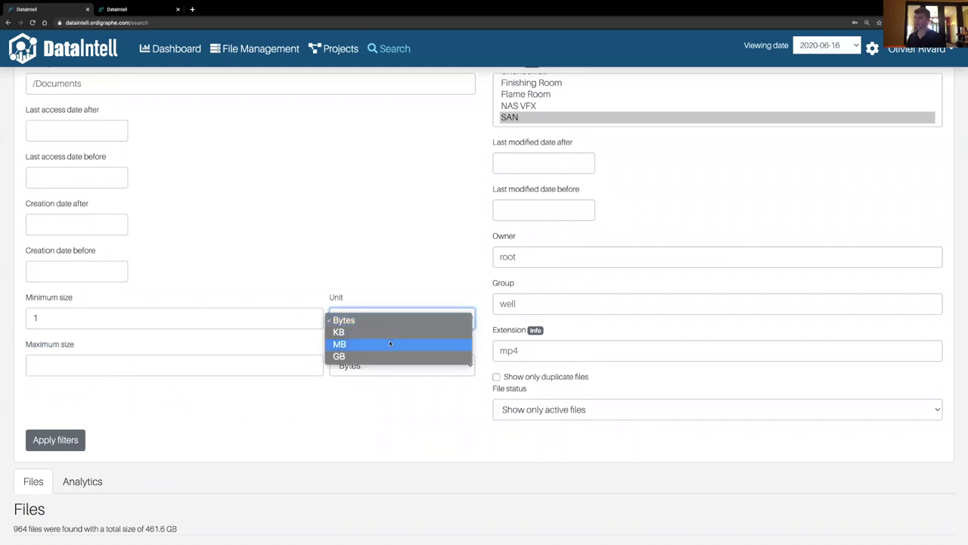
{"action": "left_click", "coordinate": [391, 342]}
{"action": "left_click", "coordinate": [153, 364]}
{"action": "type", "text": "20"}
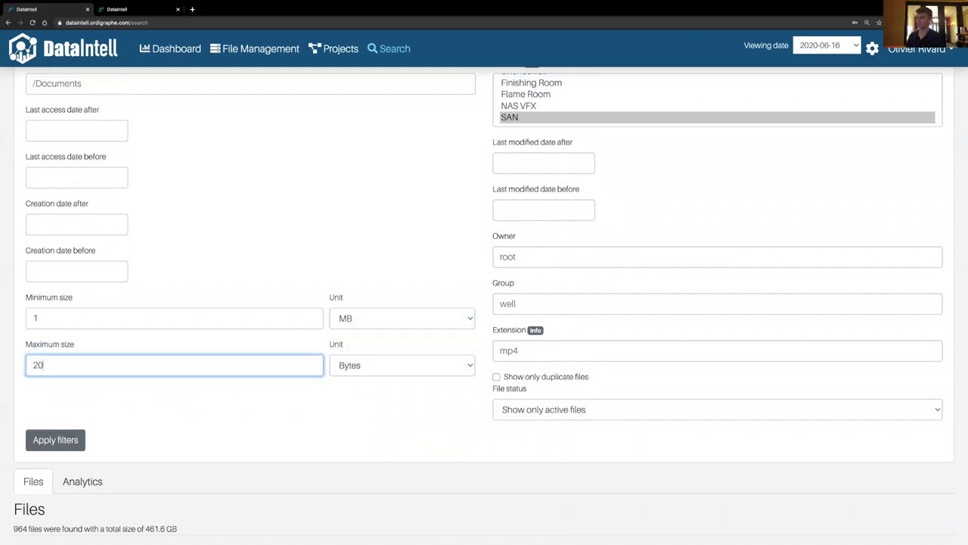
{"action": "left_click", "coordinate": [428, 368]}
{"action": "left_click", "coordinate": [396, 390]}
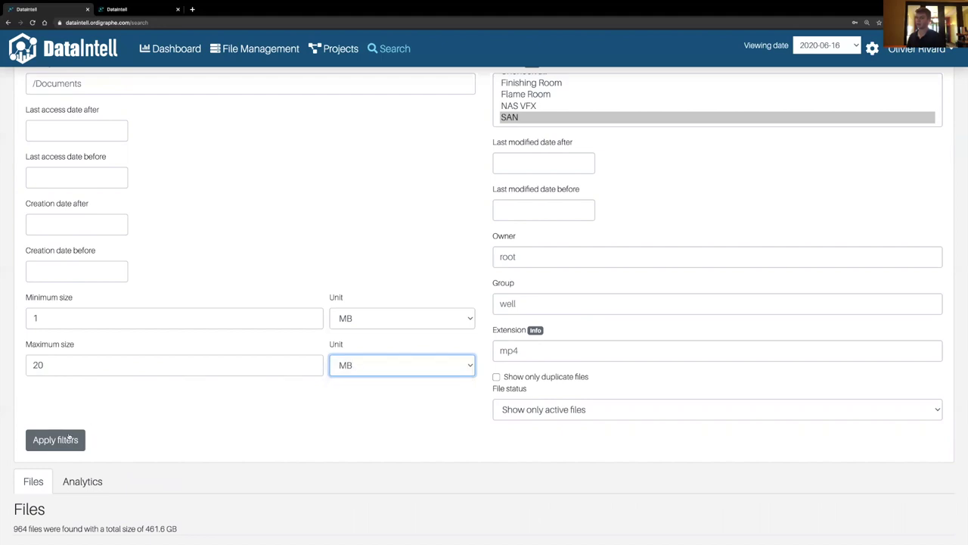
{"action": "left_click", "coordinate": [55, 439]}
{"action": "scroll", "coordinate": [76, 226], "scroll_direction": "up", "scroll_amount": 2}
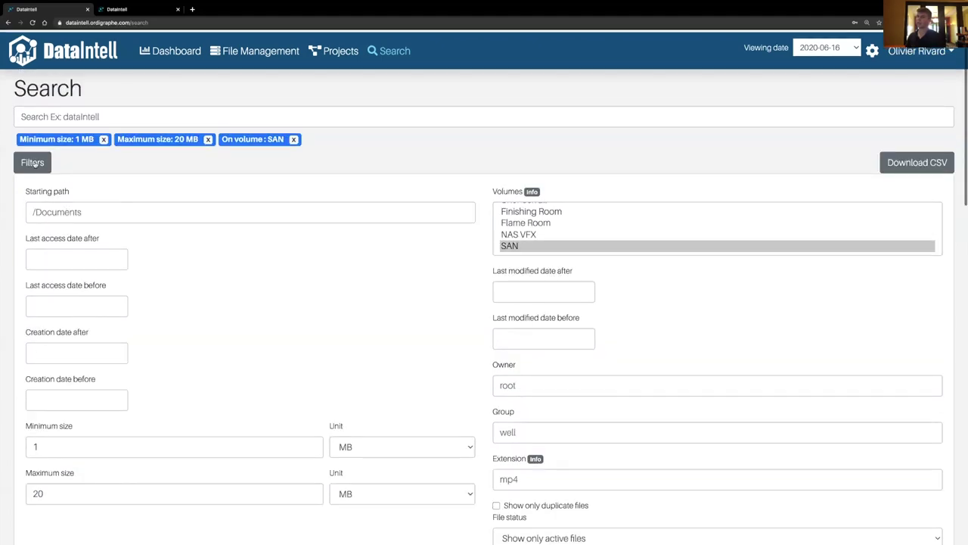
{"action": "left_click", "coordinate": [33, 159]}
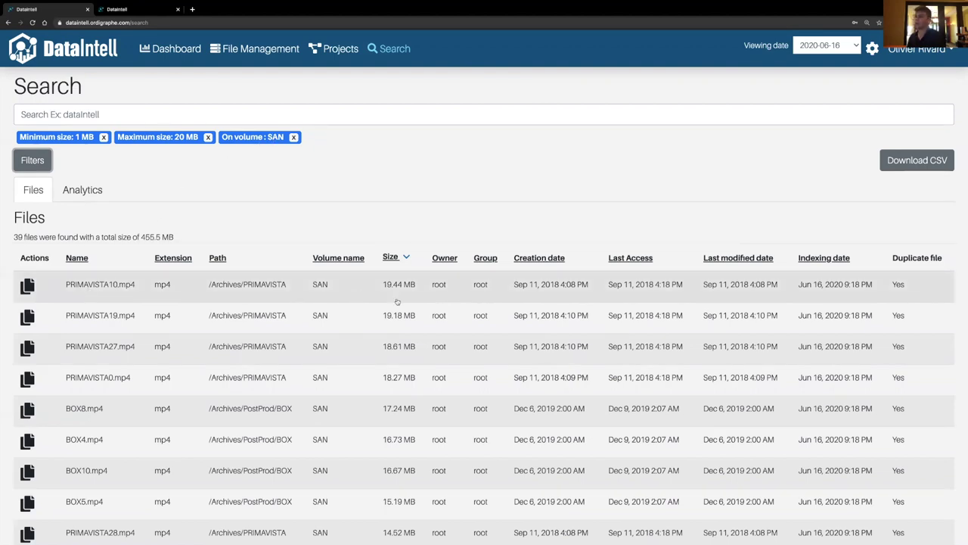
- Sort the filtered files by name in descending order, and view the details and duplicates of PRIMAVISTA6.mp4
{"action": "left_click", "coordinate": [80, 260]}
{"action": "left_click", "coordinate": [80, 260]}
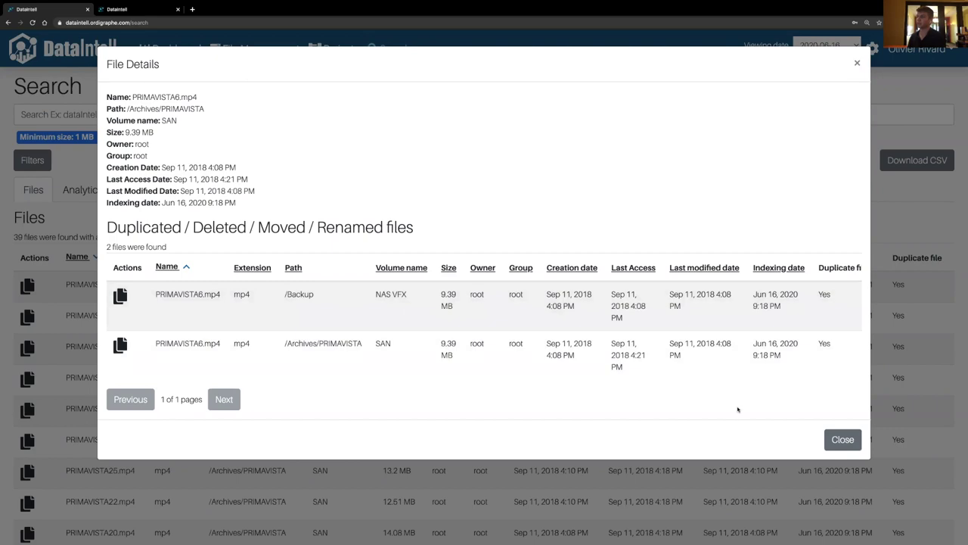
{"action": "left_click", "coordinate": [843, 440]}
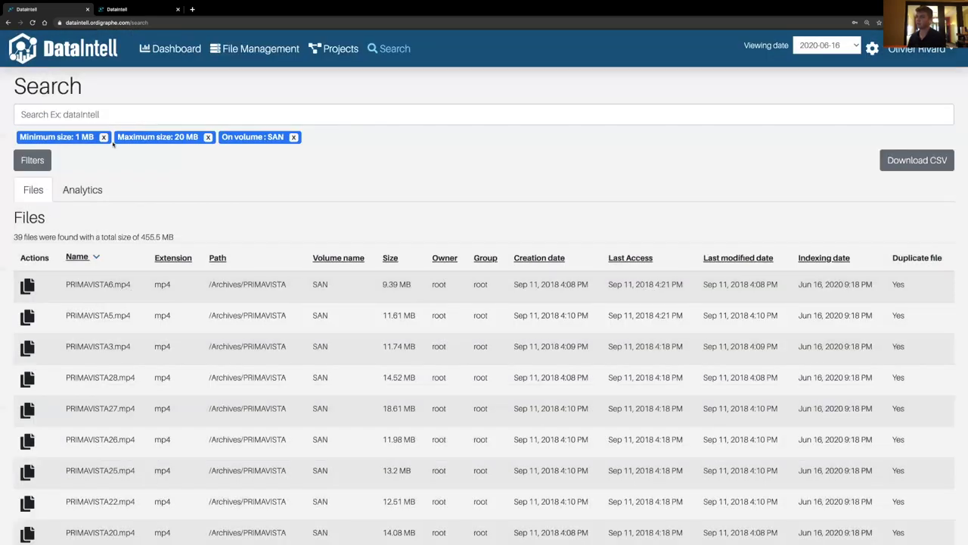
- Remove the minimum size, maximum size and SAN volume filters from the search
{"action": "left_click", "coordinate": [103, 139]}
{"action": "left_click", "coordinate": [106, 137]}
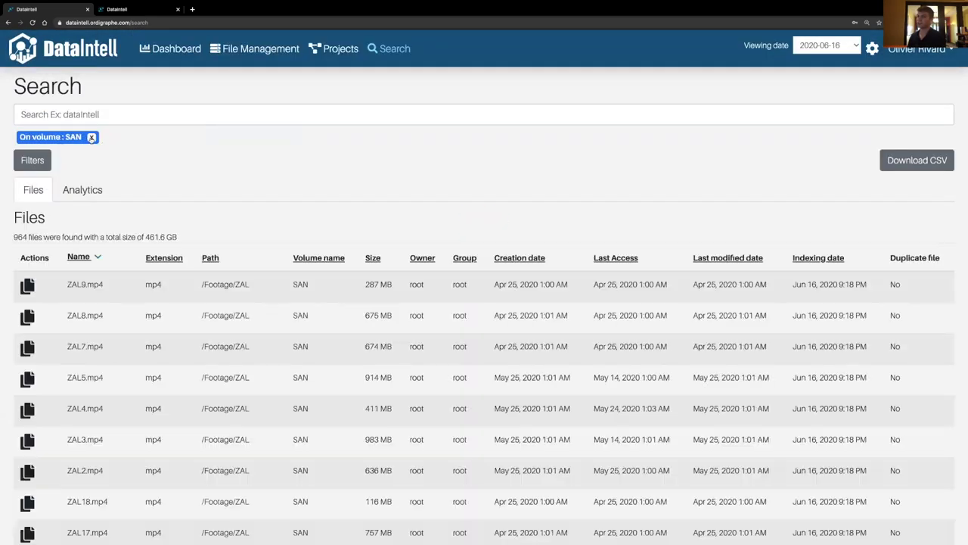
{"action": "left_click", "coordinate": [91, 137]}
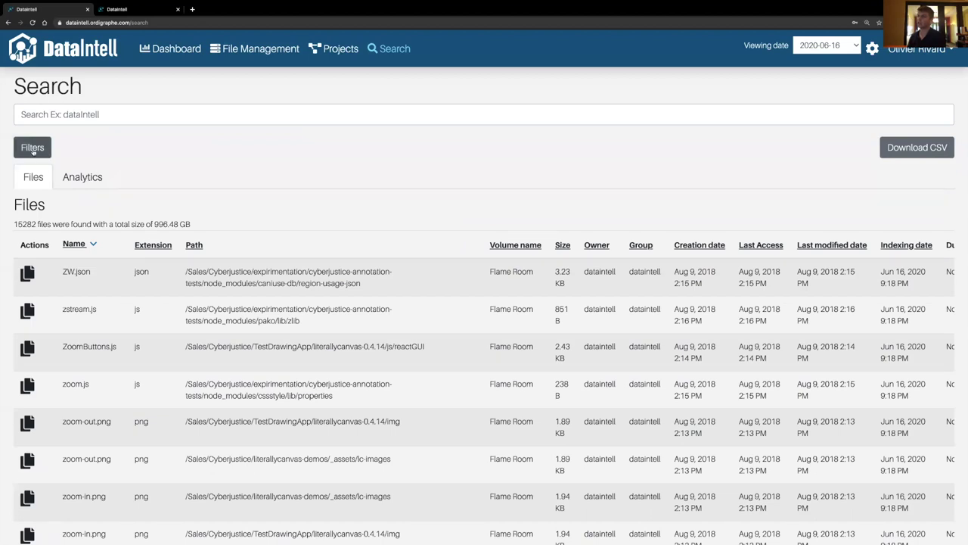
- Open the analytics for all indexed files and examine the monthly creation, last access and last modified date charts
{"action": "left_click", "coordinate": [81, 181]}
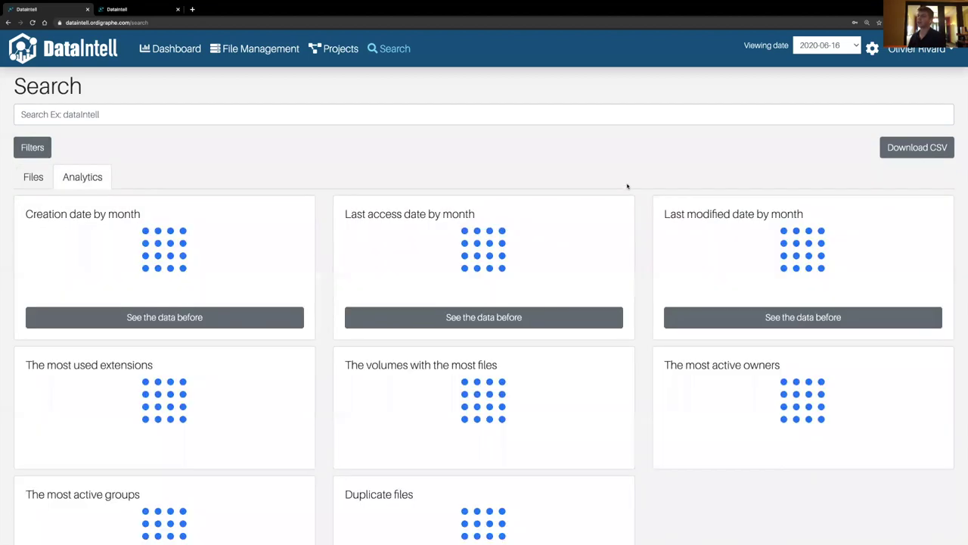
{"action": "scroll", "coordinate": [627, 186], "scroll_direction": "down", "scroll_amount": 2}
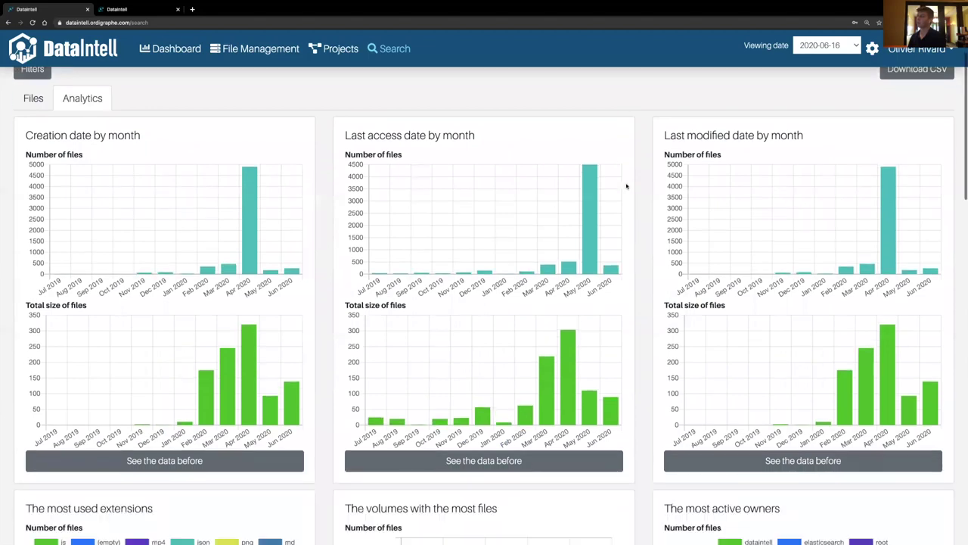
{"action": "scroll", "coordinate": [626, 187], "scroll_direction": "down", "scroll_amount": 1}
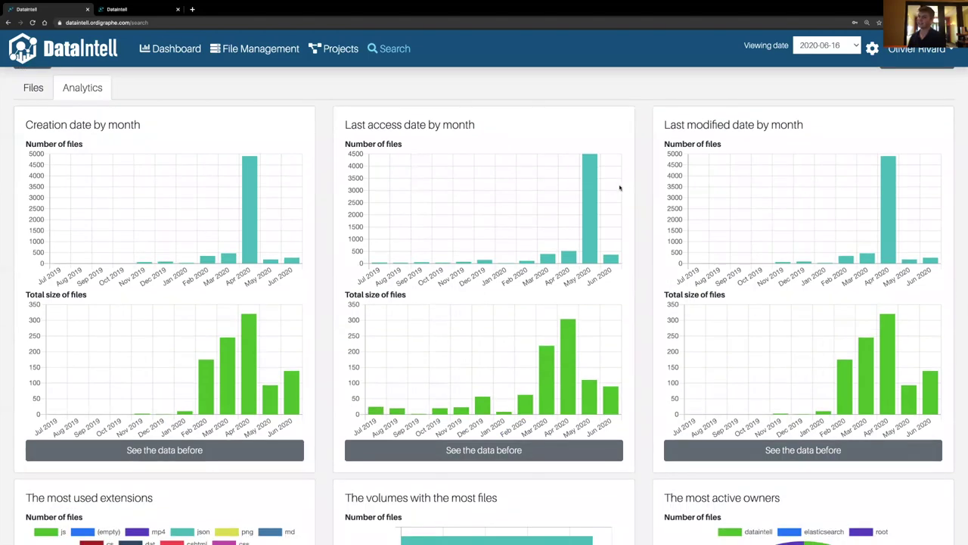
{"action": "scroll", "coordinate": [602, 192], "scroll_direction": "down", "scroll_amount": 1}
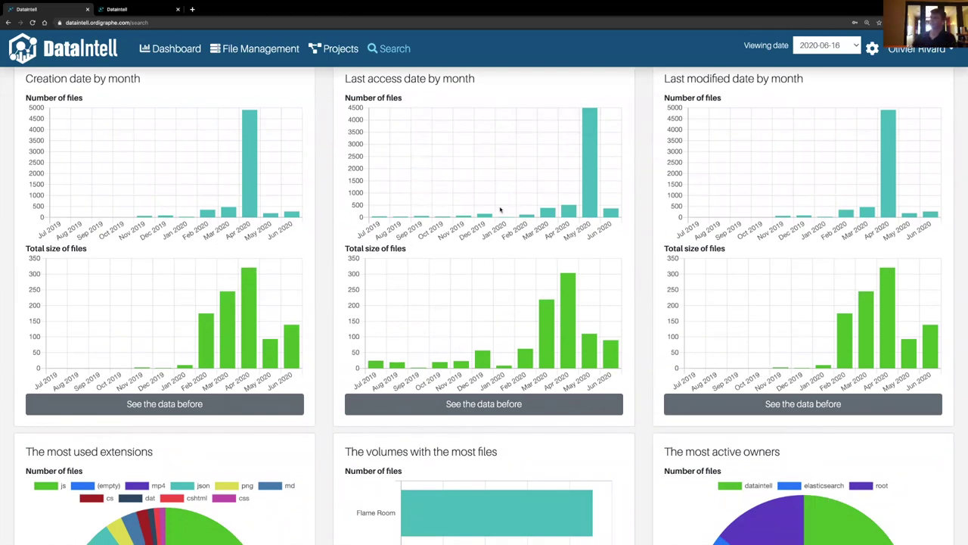
{"action": "scroll", "coordinate": [501, 213], "scroll_direction": "down", "scroll_amount": 1}
{"action": "scroll", "coordinate": [496, 217], "scroll_direction": "down", "scroll_amount": 2}
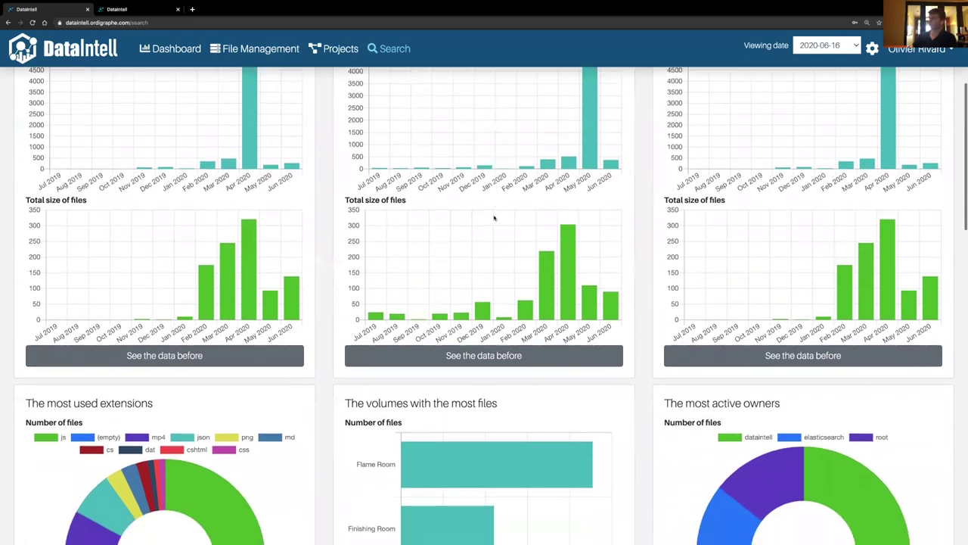
{"action": "scroll", "coordinate": [494, 217], "scroll_direction": "up", "scroll_amount": 1}
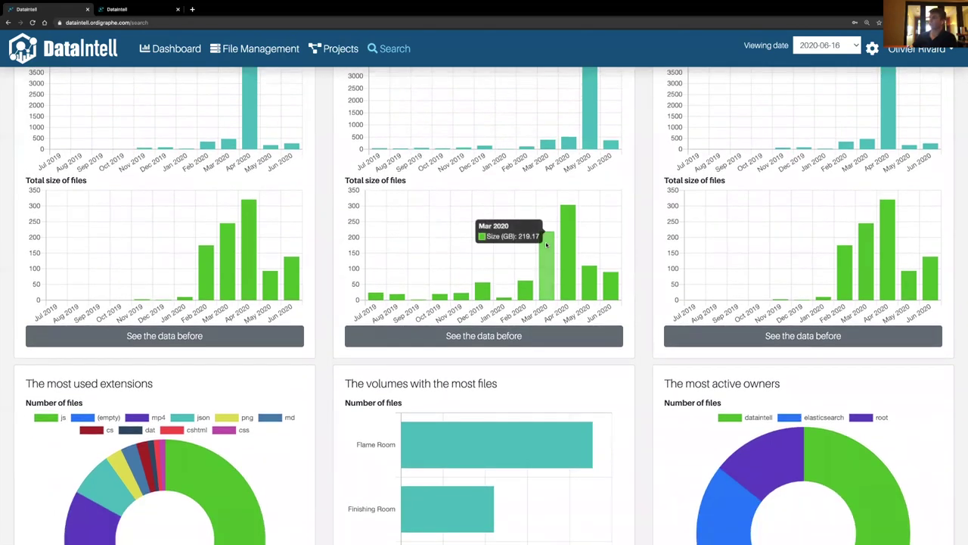
{"action": "scroll", "coordinate": [546, 243], "scroll_direction": "up", "scroll_amount": 1}
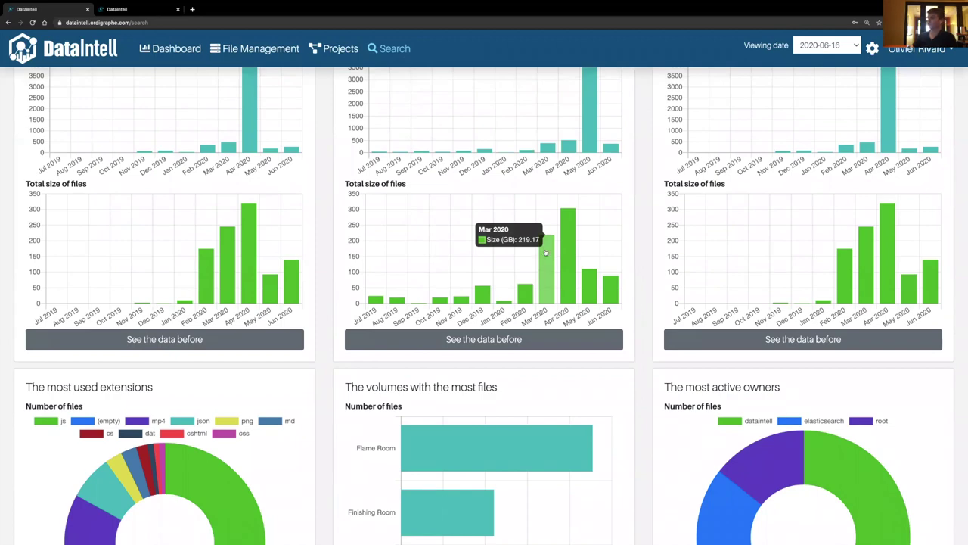
- Examine the charts of the most used extensions, volumes with the most files and most active owners, and revisit the date charts
{"action": "scroll", "coordinate": [546, 252], "scroll_direction": "down", "scroll_amount": 5}
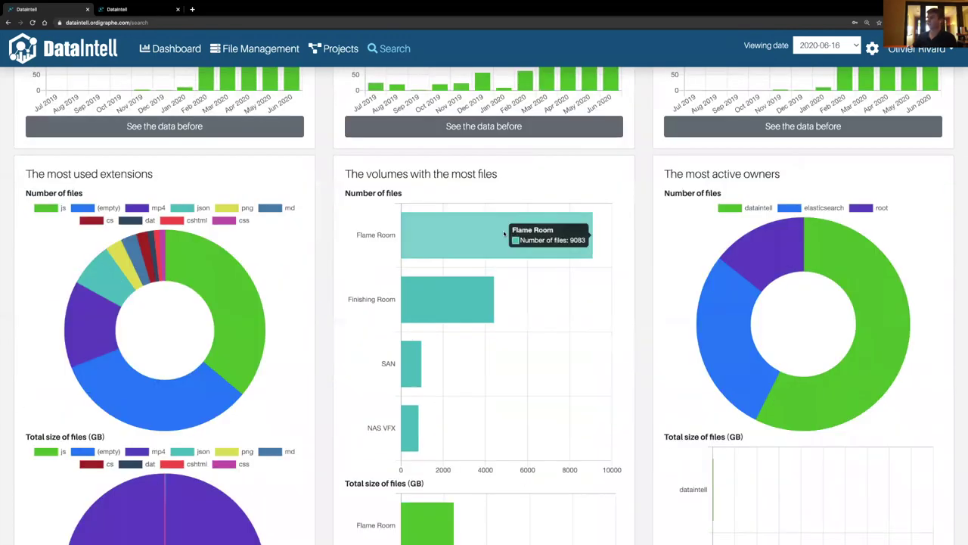
{"action": "scroll", "coordinate": [420, 227], "scroll_direction": "down", "scroll_amount": 1}
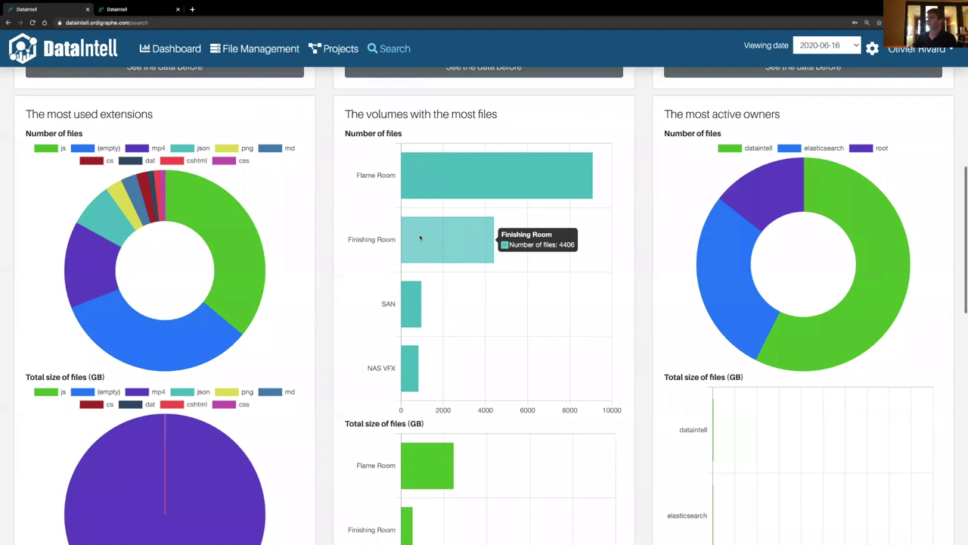
{"action": "scroll", "coordinate": [428, 243], "scroll_direction": "down", "scroll_amount": 2}
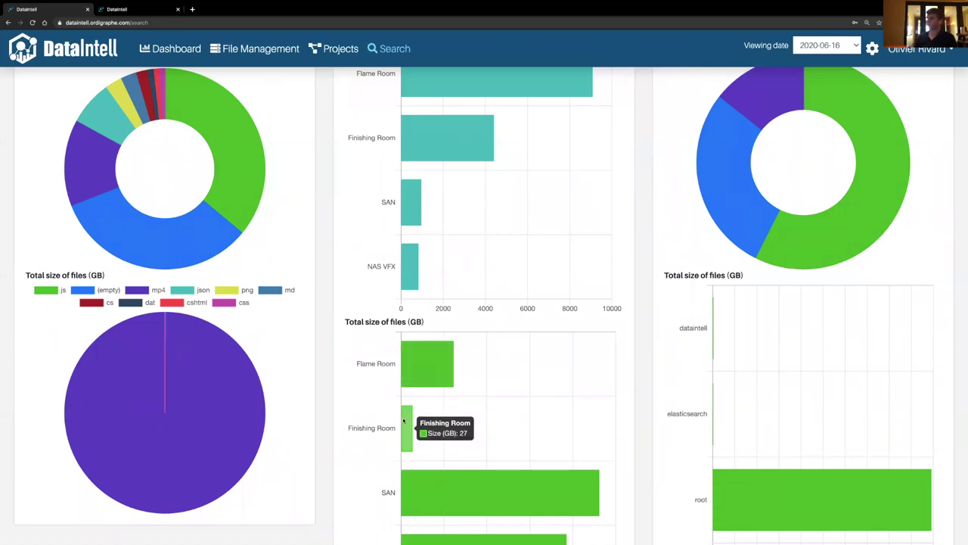
{"action": "scroll", "coordinate": [403, 421], "scroll_direction": "up", "scroll_amount": 5}
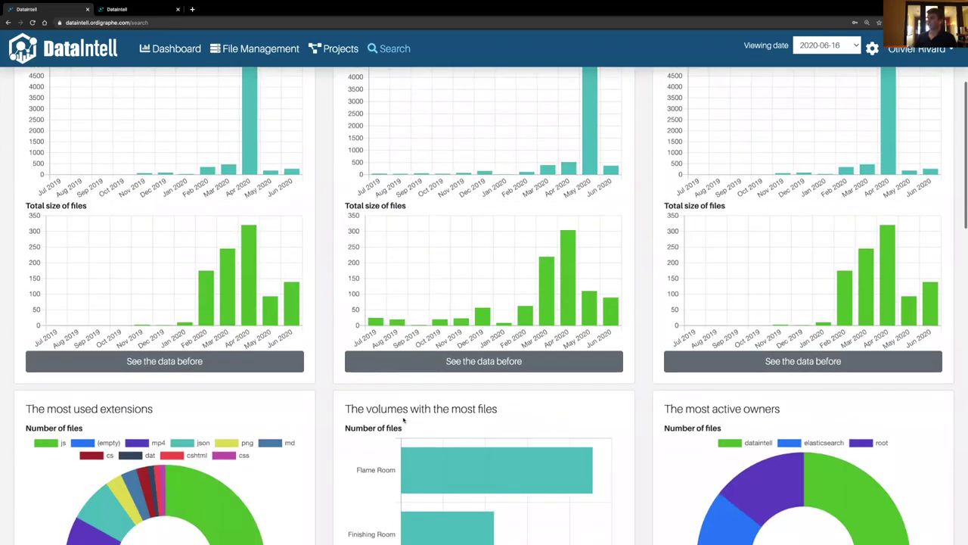
{"action": "scroll", "coordinate": [403, 421], "scroll_direction": "up", "scroll_amount": 2}
{"action": "scroll", "coordinate": [405, 412], "scroll_direction": "down", "scroll_amount": 1}
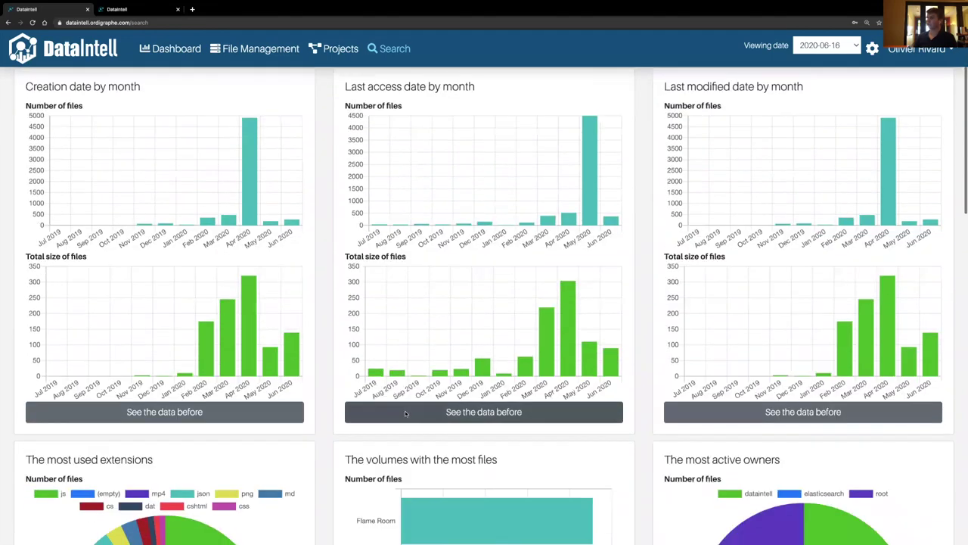
{"action": "scroll", "coordinate": [405, 411], "scroll_direction": "down", "scroll_amount": 5}
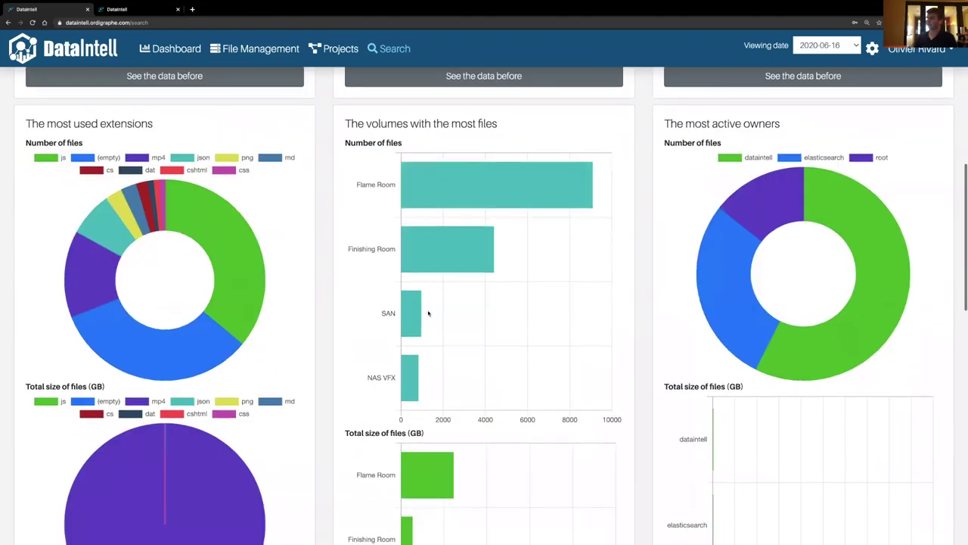
- Filter the search to the SAN volume from the number-of-files chart of volumes with the most files
{"action": "mouse_move", "coordinate": [415, 311]}
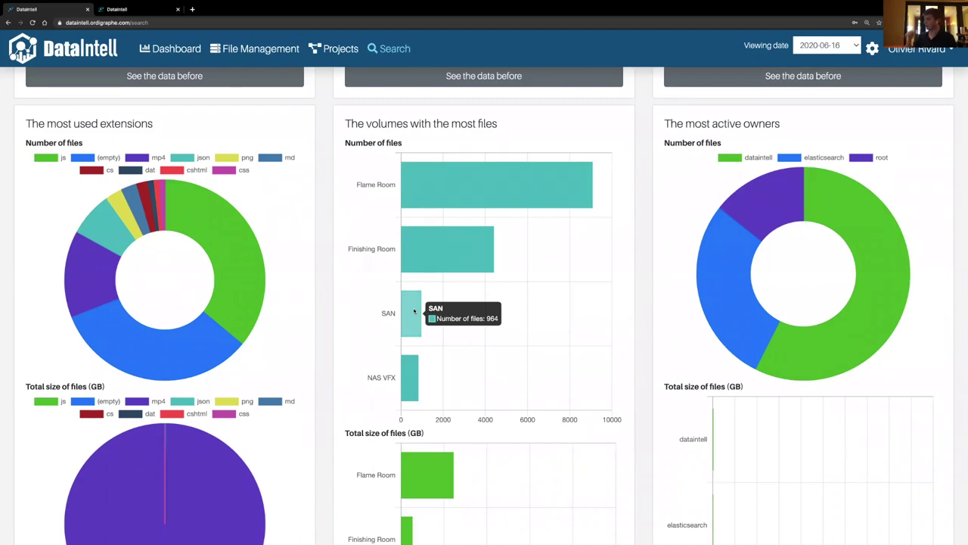
{"action": "left_click", "coordinate": [415, 310]}
{"action": "scroll", "coordinate": [419, 305], "scroll_direction": "up", "scroll_amount": 5}
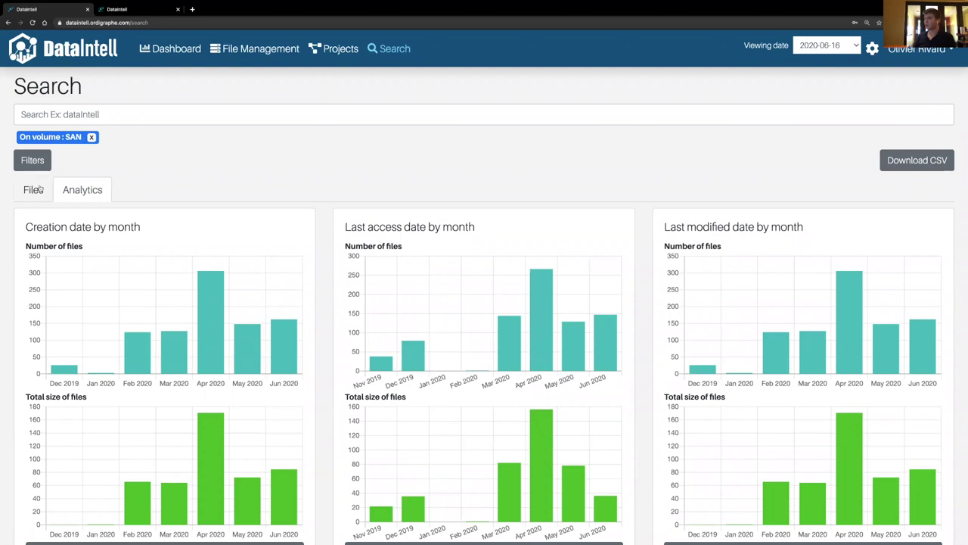
- Review the file list of the SAN volume, and examine its date, extension, volume and owner analytics
{"action": "left_click", "coordinate": [39, 190]}
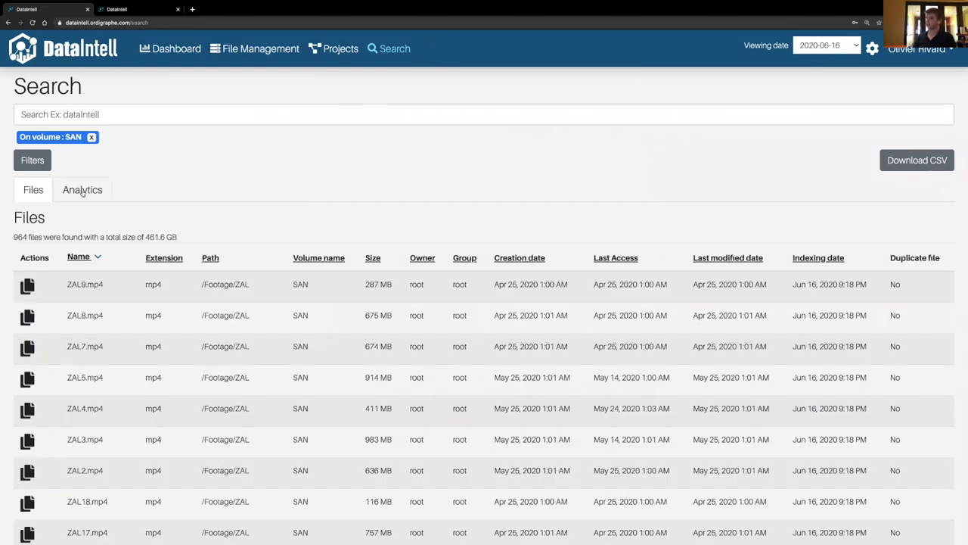
{"action": "left_click", "coordinate": [81, 190]}
{"action": "scroll", "coordinate": [396, 298], "scroll_direction": "down", "scroll_amount": 5}
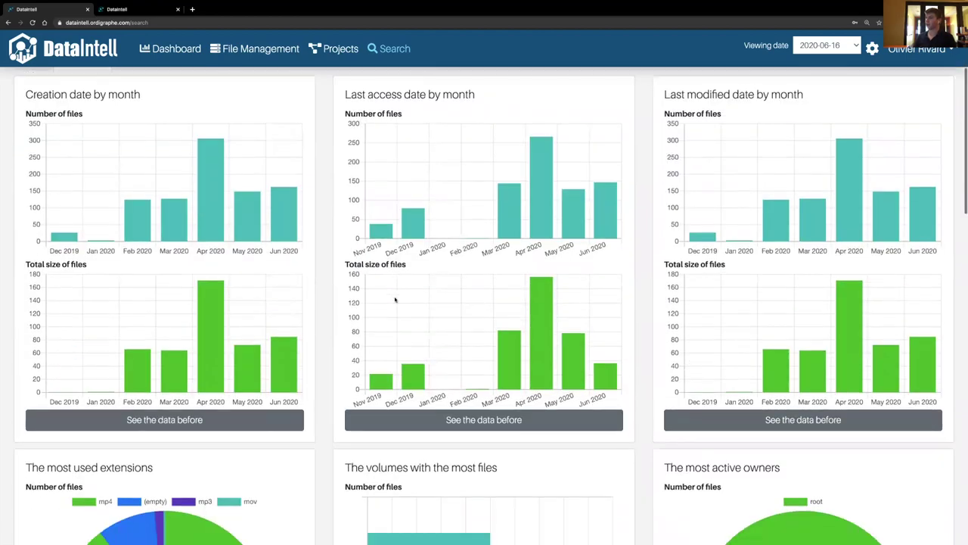
{"action": "scroll", "coordinate": [395, 300], "scroll_direction": "down", "scroll_amount": 1}
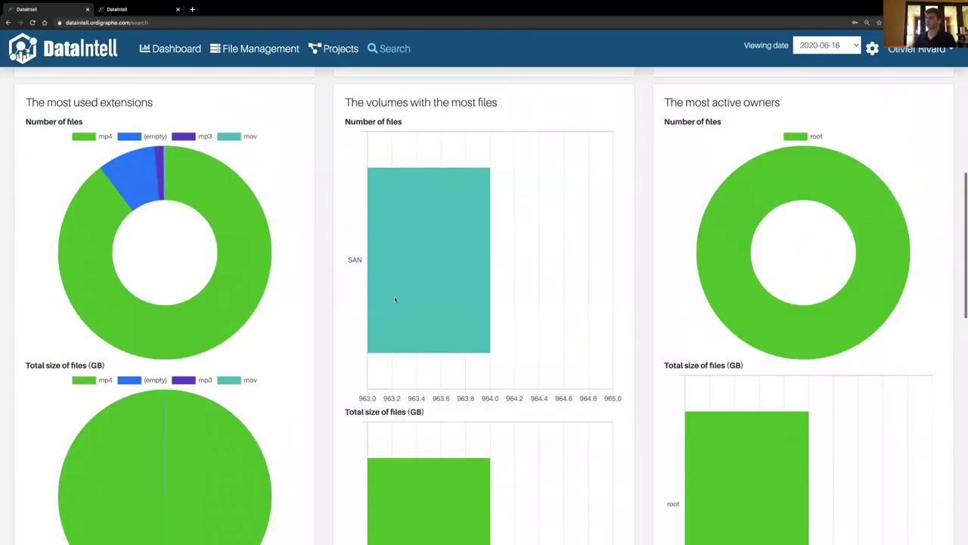
- Narrow the SAN volume search to duplicate mp4 files from the duplicate files and most used extensions charts
{"action": "scroll", "coordinate": [397, 297], "scroll_direction": "down", "scroll_amount": 4}
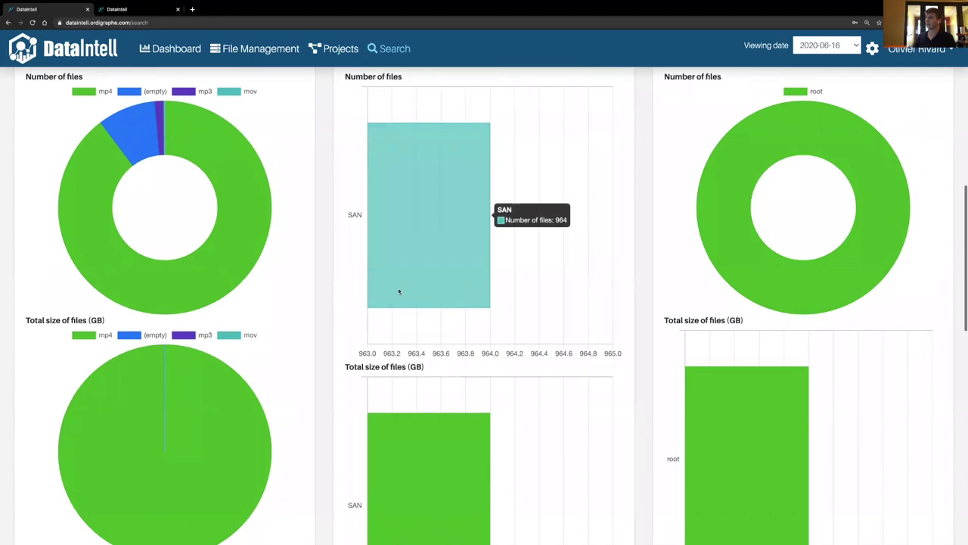
{"action": "scroll", "coordinate": [399, 294], "scroll_direction": "down", "scroll_amount": 2}
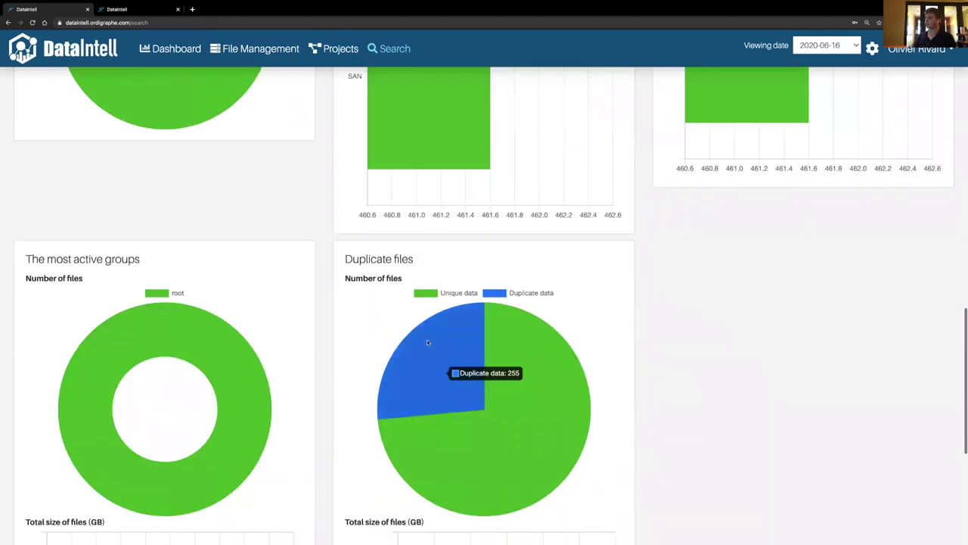
{"action": "scroll", "coordinate": [339, 331], "scroll_direction": "up", "scroll_amount": 5}
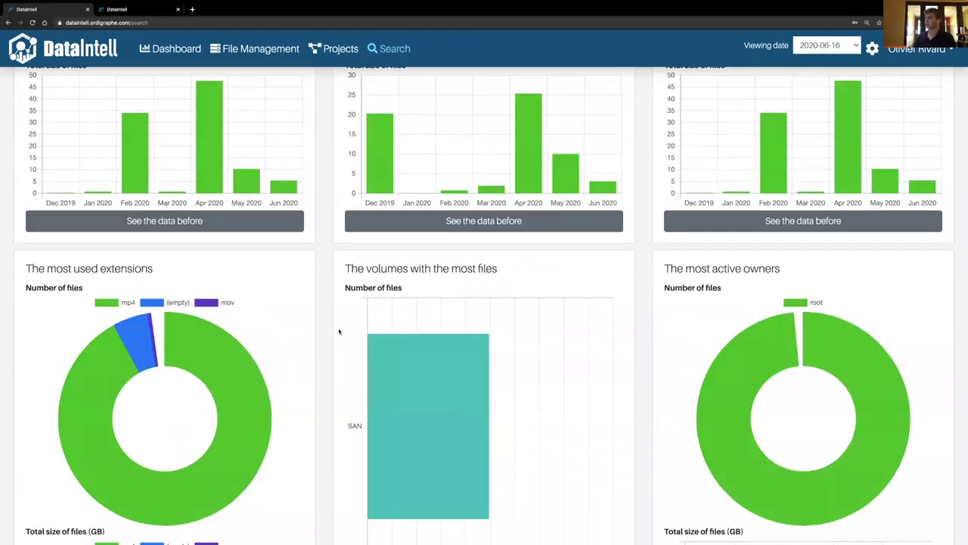
{"action": "scroll", "coordinate": [338, 332], "scroll_direction": "down", "scroll_amount": 3}
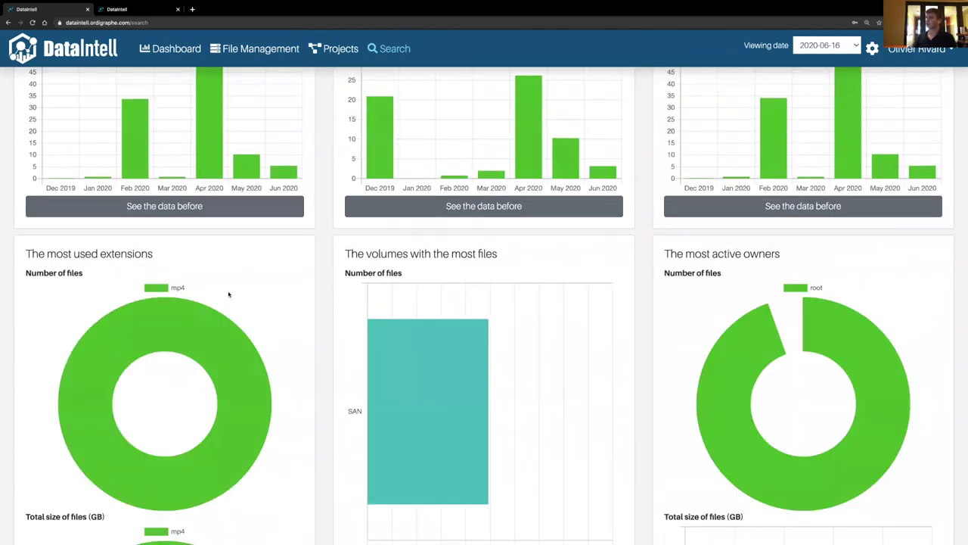
{"action": "scroll", "coordinate": [245, 303], "scroll_direction": "down", "scroll_amount": 4}
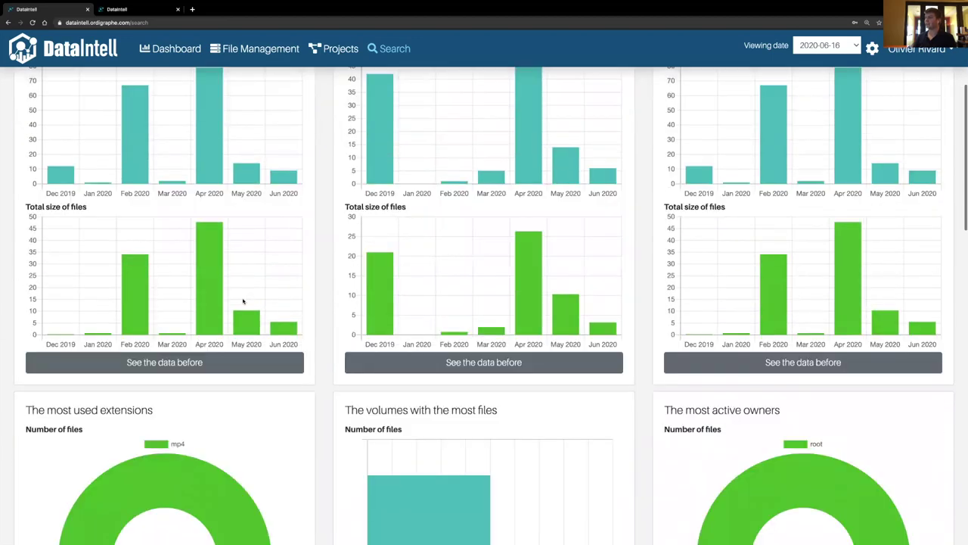
- Examine the monthly creation, last access and last modified date charts of the duplicate mp4 files on SAN
{"action": "scroll", "coordinate": [242, 301], "scroll_direction": "up", "scroll_amount": 4}
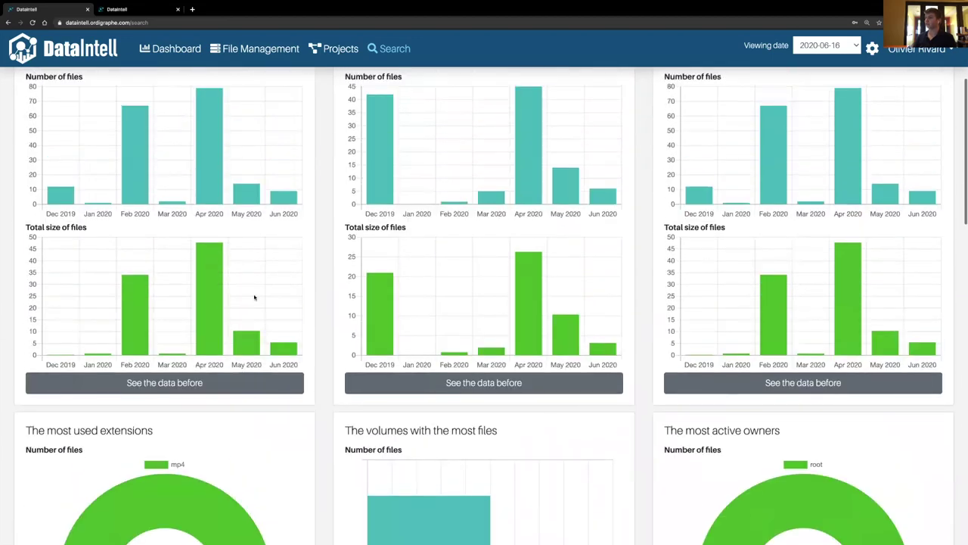
{"action": "scroll", "coordinate": [254, 299], "scroll_direction": "up", "scroll_amount": 1}
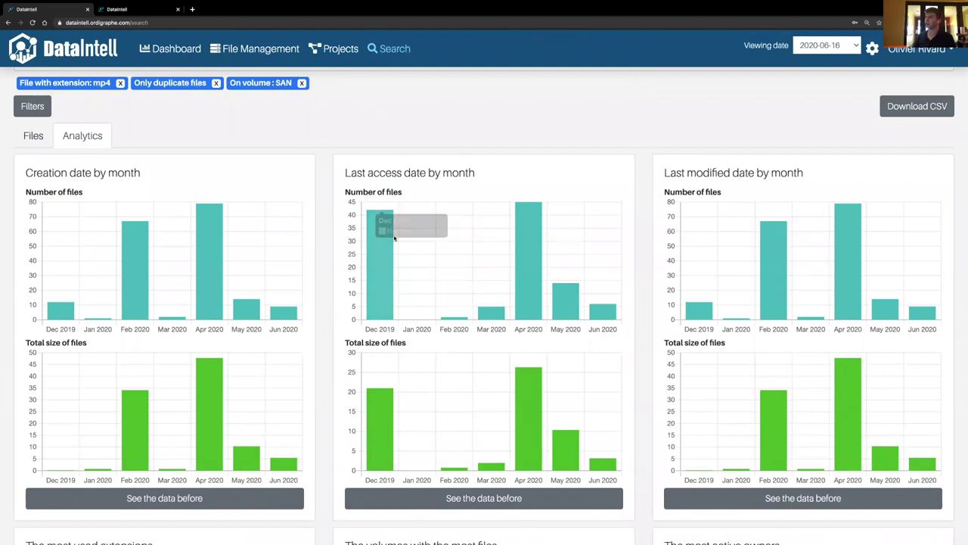
{"action": "mouse_move", "coordinate": [387, 241]}
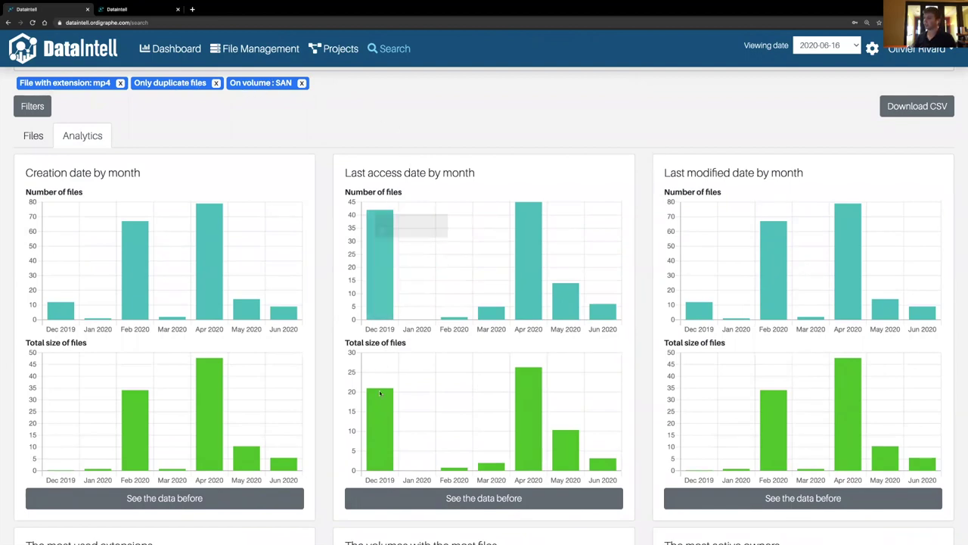
{"action": "mouse_move", "coordinate": [379, 398]}
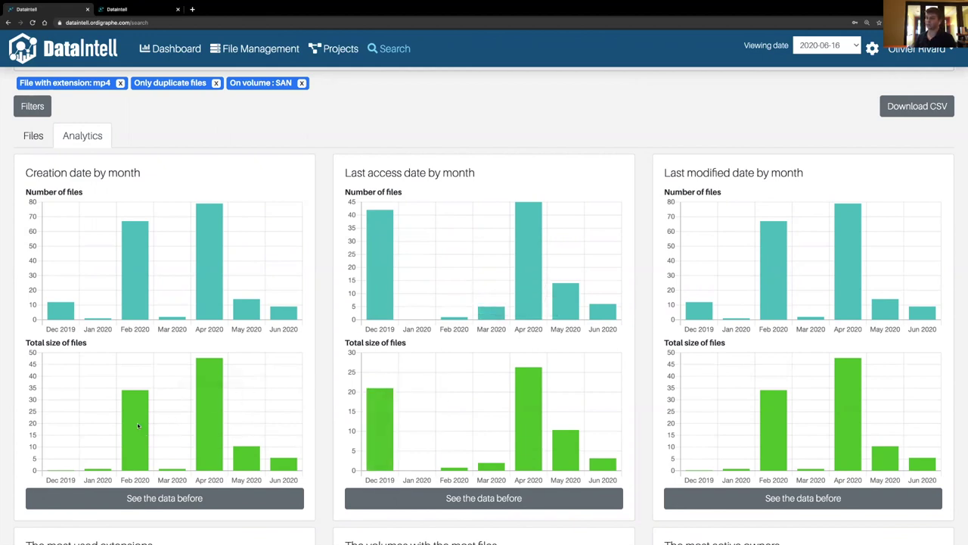
{"action": "mouse_move", "coordinate": [136, 426]}
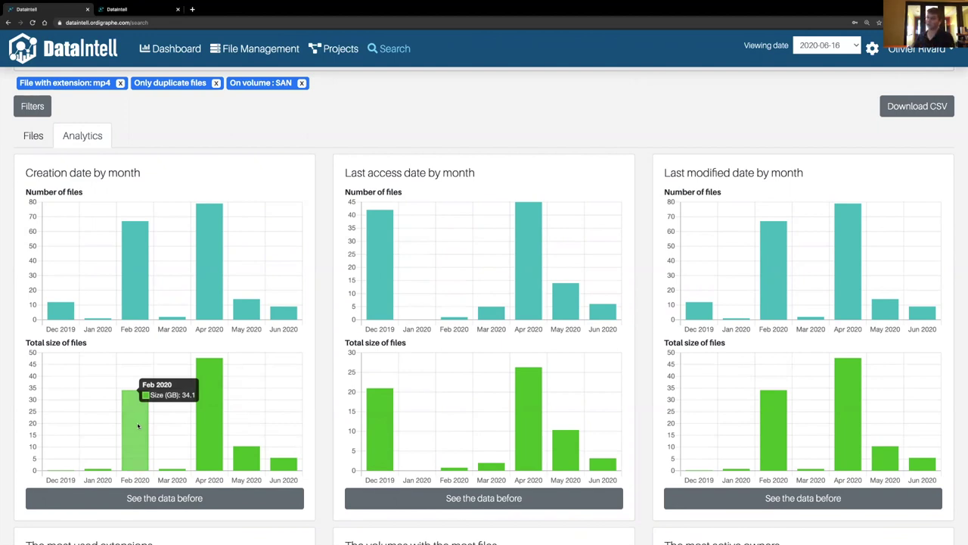
- List the duplicate mp4 files, export them as CSV, and open the exported file full screen in Excel
{"action": "left_click", "coordinate": [24, 138]}
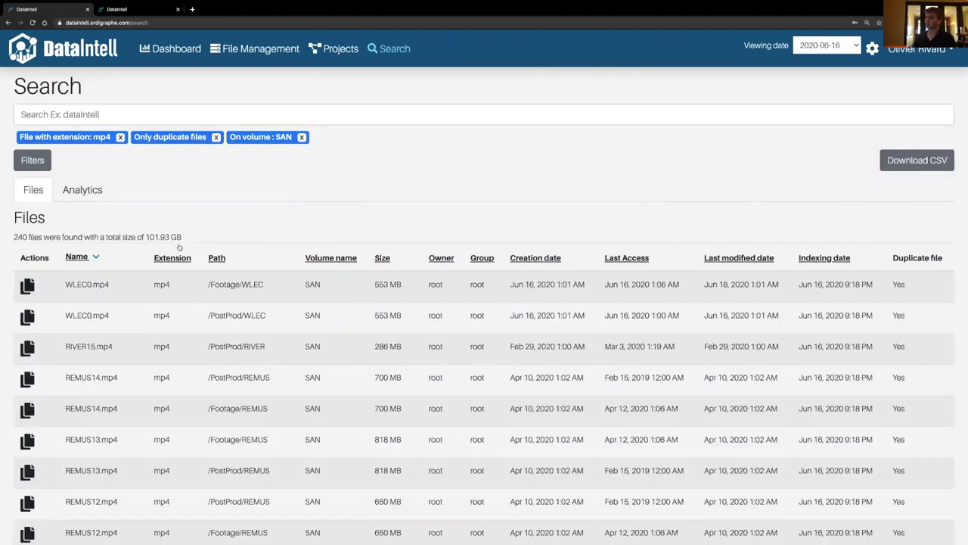
{"action": "left_click", "coordinate": [904, 160]}
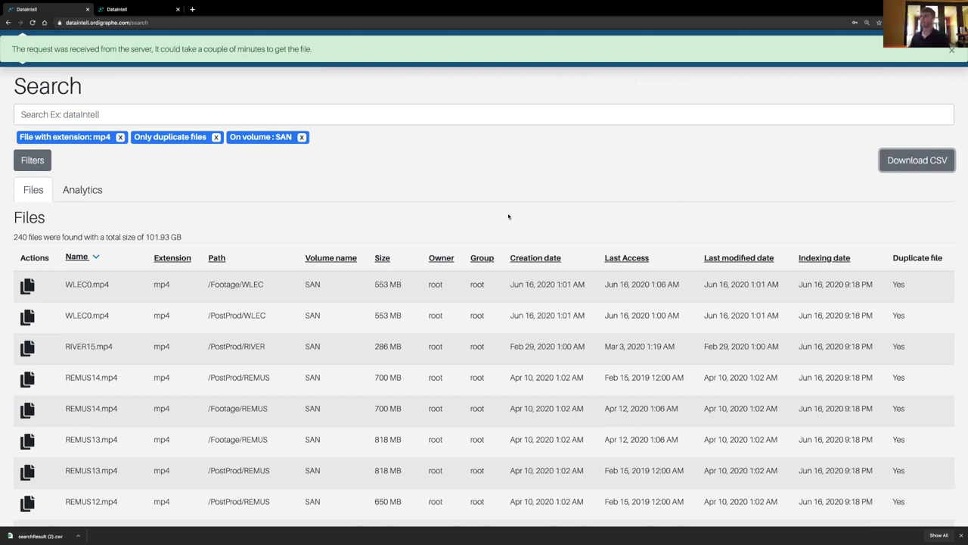
{"action": "left_click", "coordinate": [38, 535]}
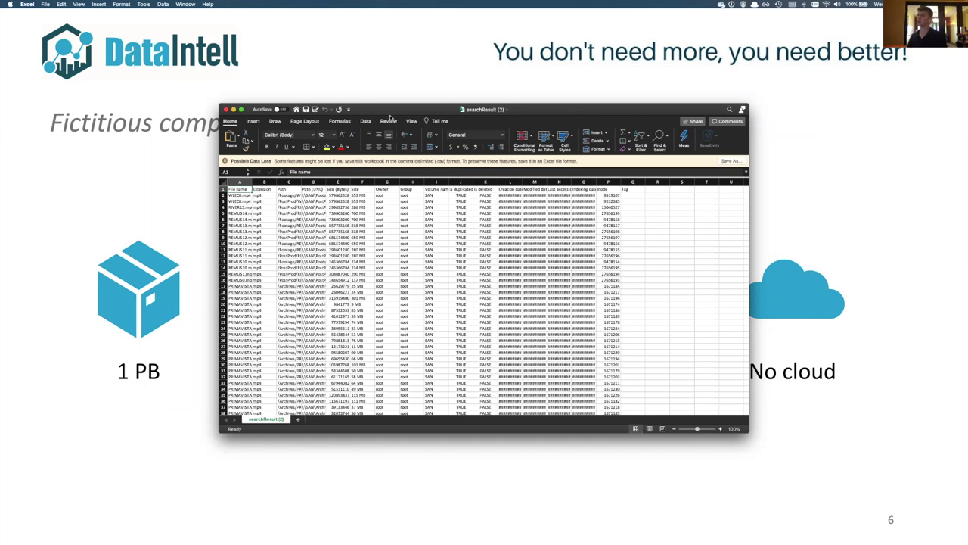
{"action": "key", "text": "ctrl+super+f"}
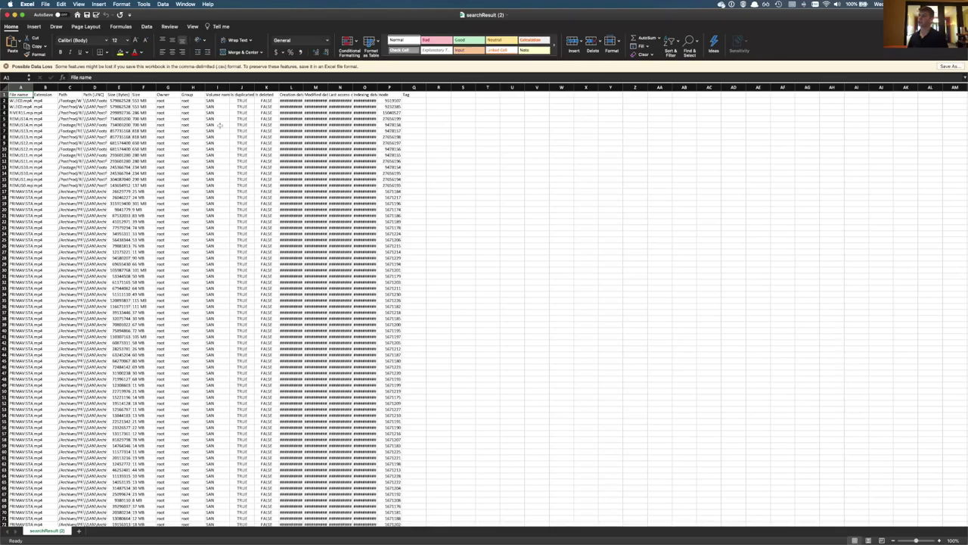
- Widen the Creation date, Modified date and Path columns to read them, and close the spreadsheet without saving
{"action": "left_click_drag", "start_coordinate": [303, 88], "coordinate": [413, 87]}
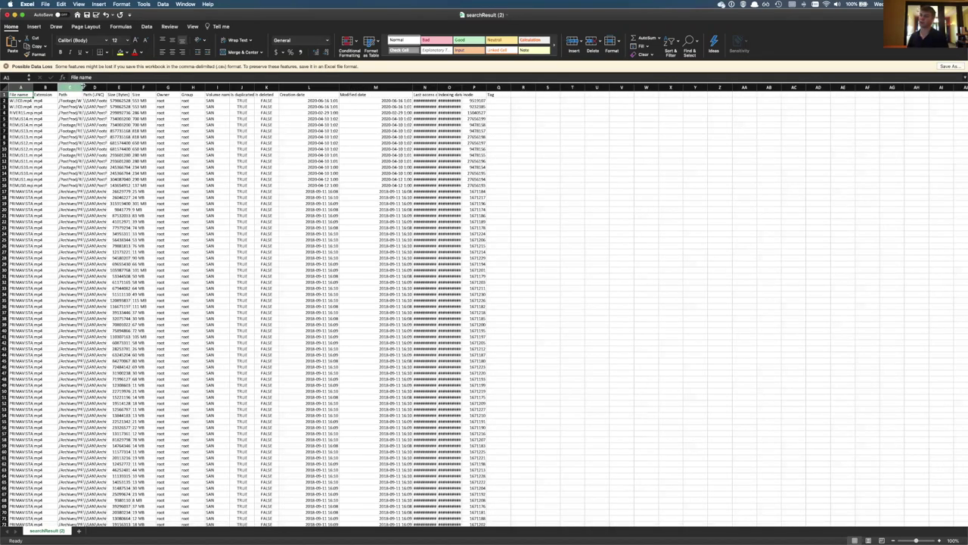
{"action": "left_click_drag", "start_coordinate": [82, 87], "coordinate": [111, 88]}
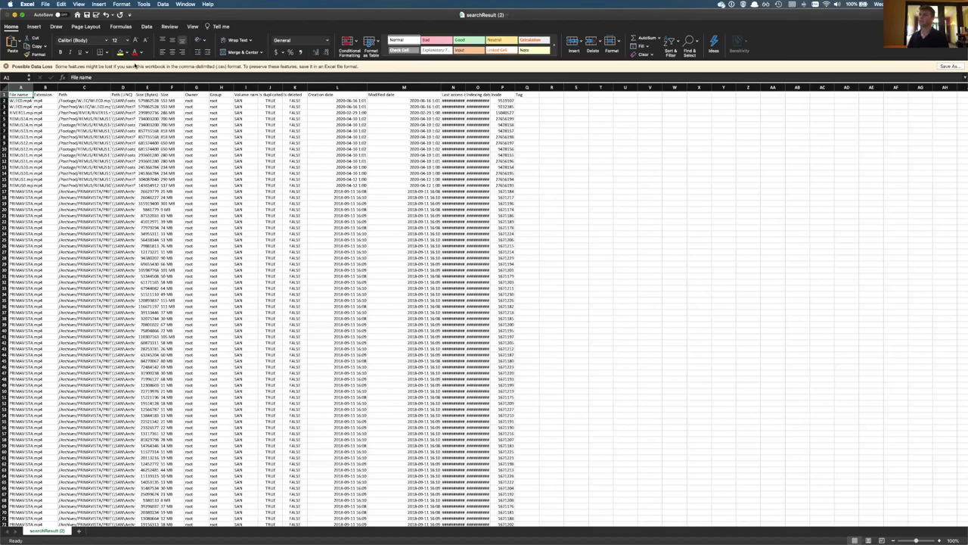
{"action": "key", "text": "super+w"}
{"action": "key", "text": "super+d"}
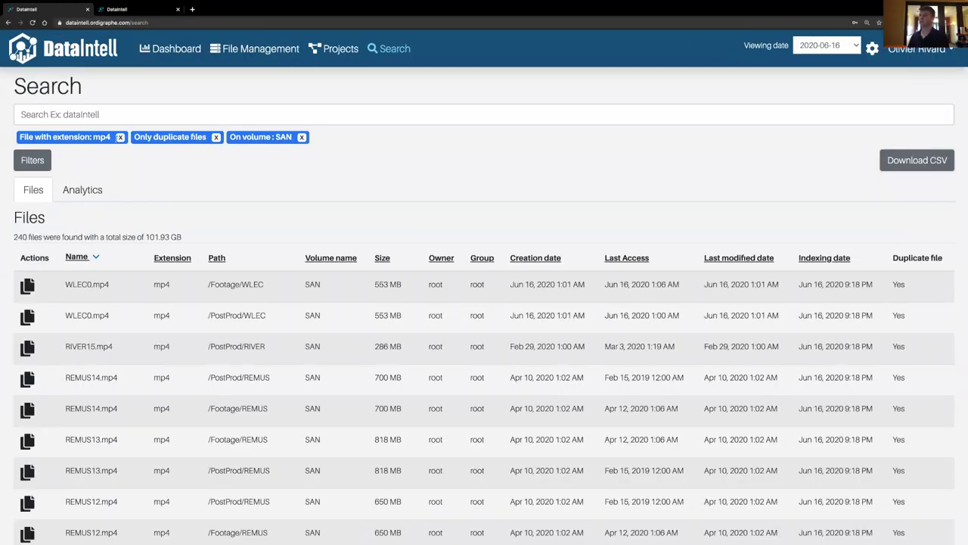
- Remove the mp4 extension, duplicate files and SAN volume filters from the search
{"action": "left_click", "coordinate": [119, 137]}
{"action": "left_click", "coordinate": [105, 138]}
{"action": "left_click", "coordinate": [92, 137]}
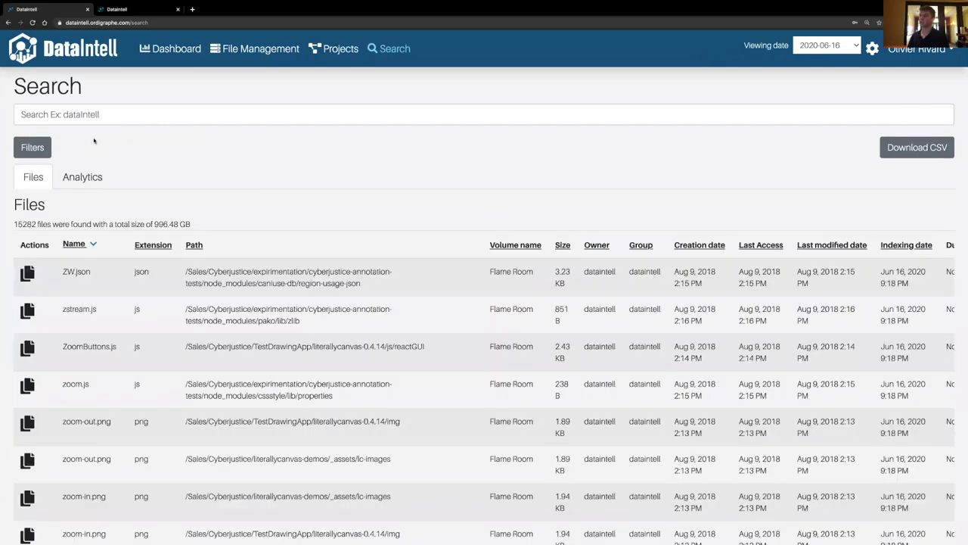
- Return to the Dashboard and open the SAN volume's folder listing from the most active volumes
{"action": "left_click", "coordinate": [179, 50]}
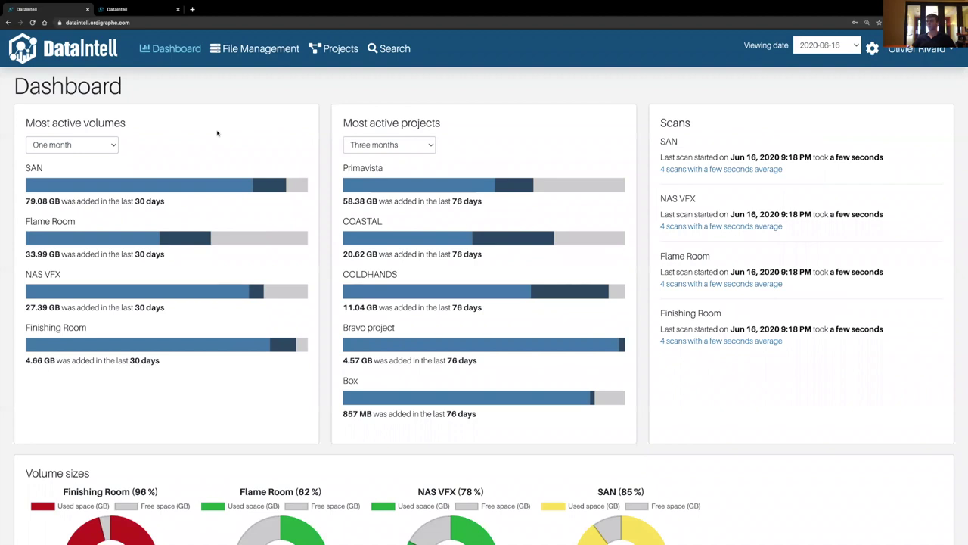
{"action": "scroll", "coordinate": [41, 379], "scroll_direction": "down", "scroll_amount": 1}
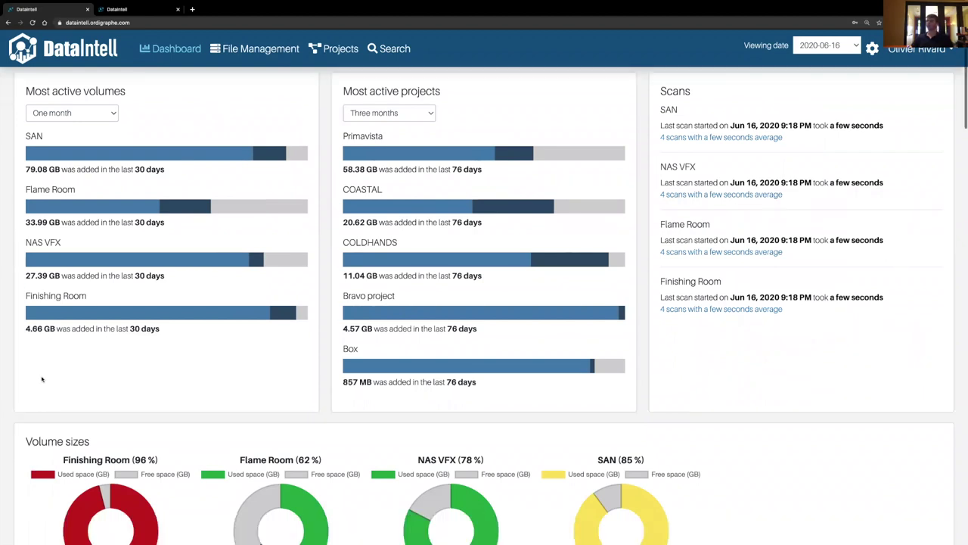
{"action": "left_click", "coordinate": [198, 158]}
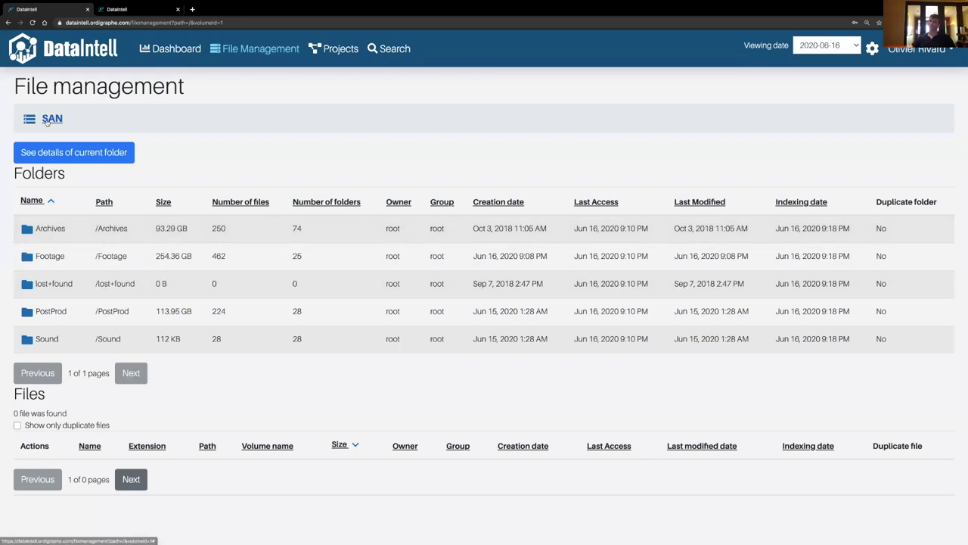
- Return to the Dashboard and open the search for files not accessed during the last 6 months
{"action": "left_click", "coordinate": [176, 52]}
{"action": "scroll", "coordinate": [359, 351], "scroll_direction": "down", "scroll_amount": 5}
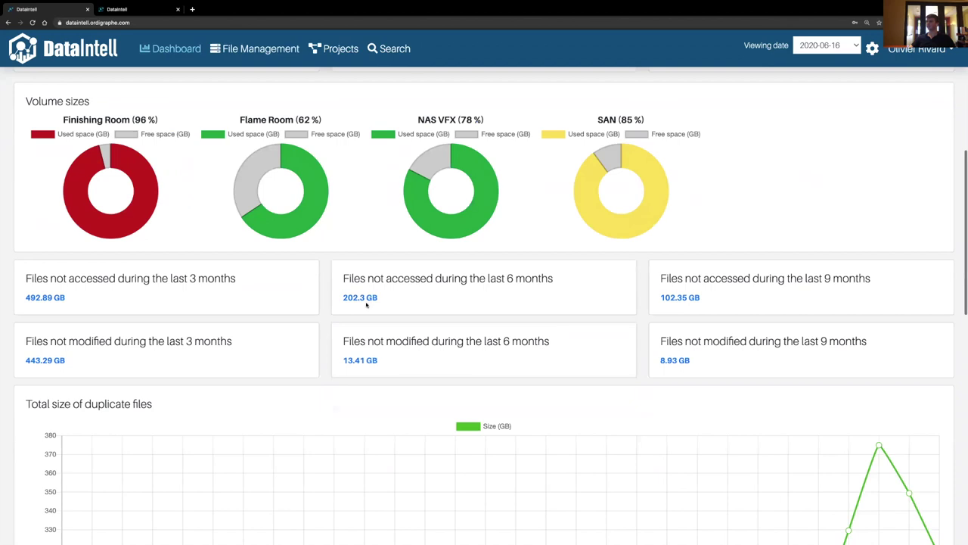
{"action": "left_click", "coordinate": [361, 299]}
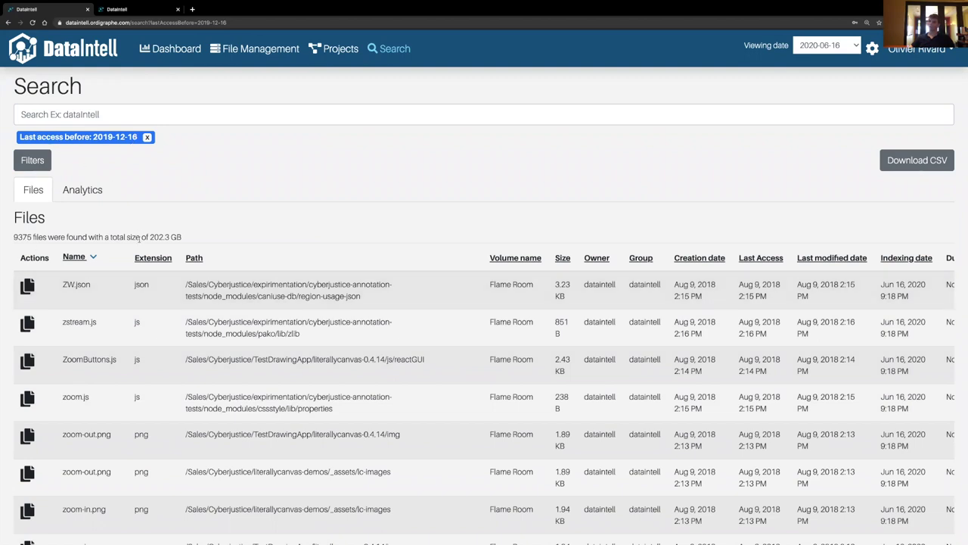
- Examine the date, extension, volume and owner analytics of the files last accessed before 2019-12-16
{"action": "left_click", "coordinate": [75, 195]}
{"action": "scroll", "coordinate": [538, 298], "scroll_direction": "down", "scroll_amount": 4}
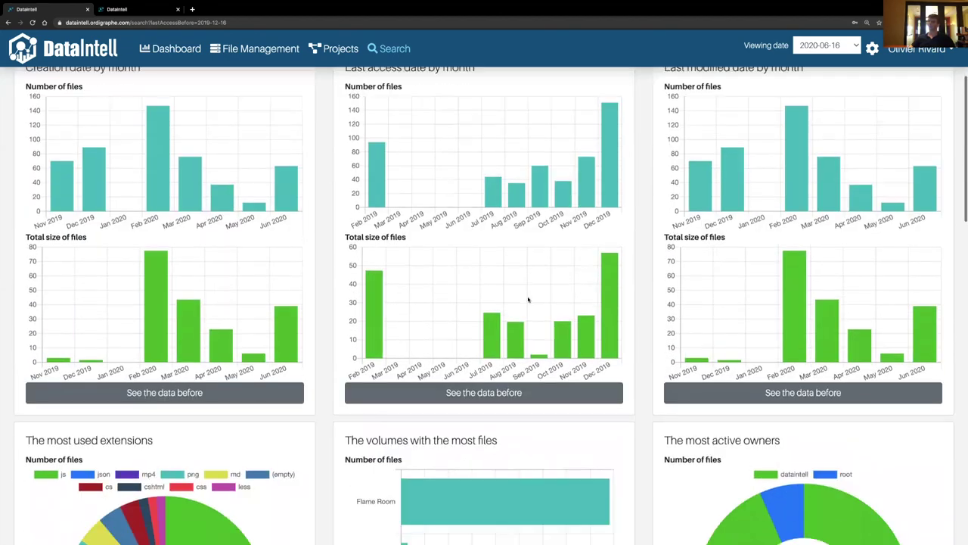
{"action": "scroll", "coordinate": [528, 299], "scroll_direction": "down", "scroll_amount": 1}
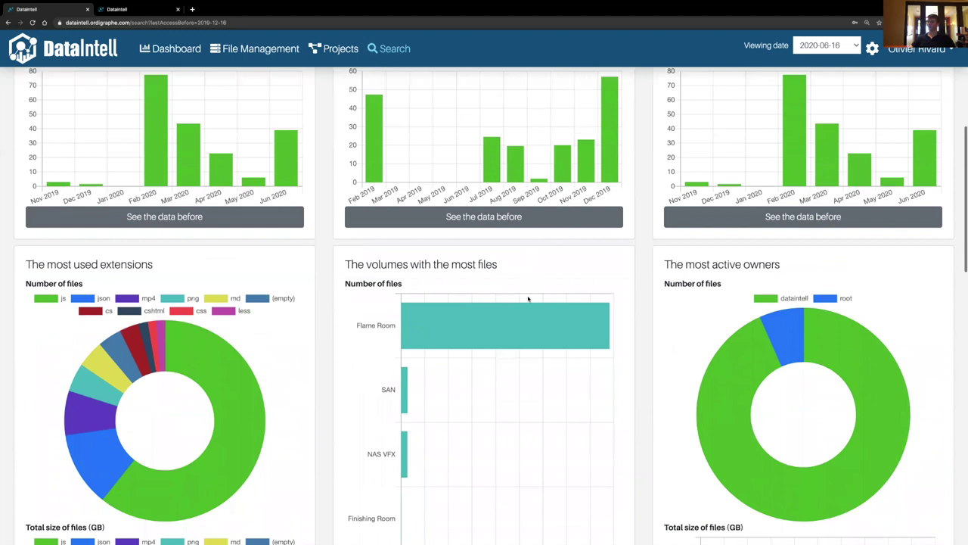
{"action": "scroll", "coordinate": [529, 299], "scroll_direction": "up", "scroll_amount": 1}
{"action": "mouse_move", "coordinate": [607, 210]}
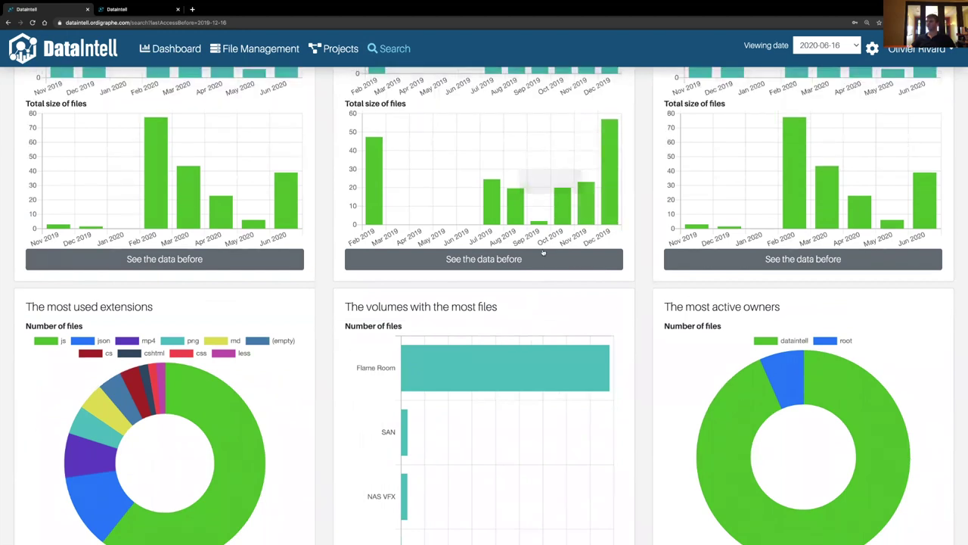
{"action": "scroll", "coordinate": [530, 265], "scroll_direction": "down", "scroll_amount": 7}
{"action": "scroll", "coordinate": [527, 269], "scroll_direction": "down", "scroll_amount": 3}
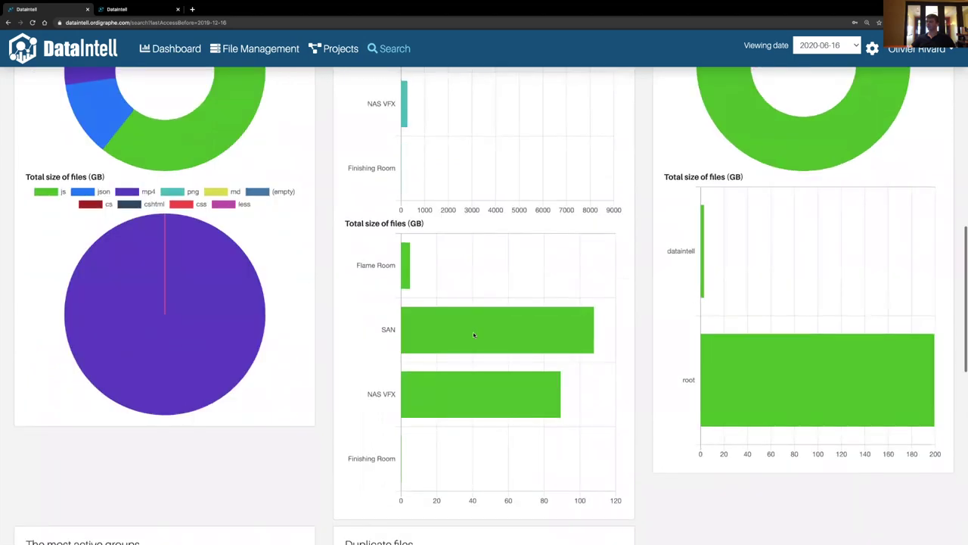
- Filter the results to the SAN volume from the total size chart of the volumes, and list the matching files
{"action": "mouse_move", "coordinate": [473, 335]}
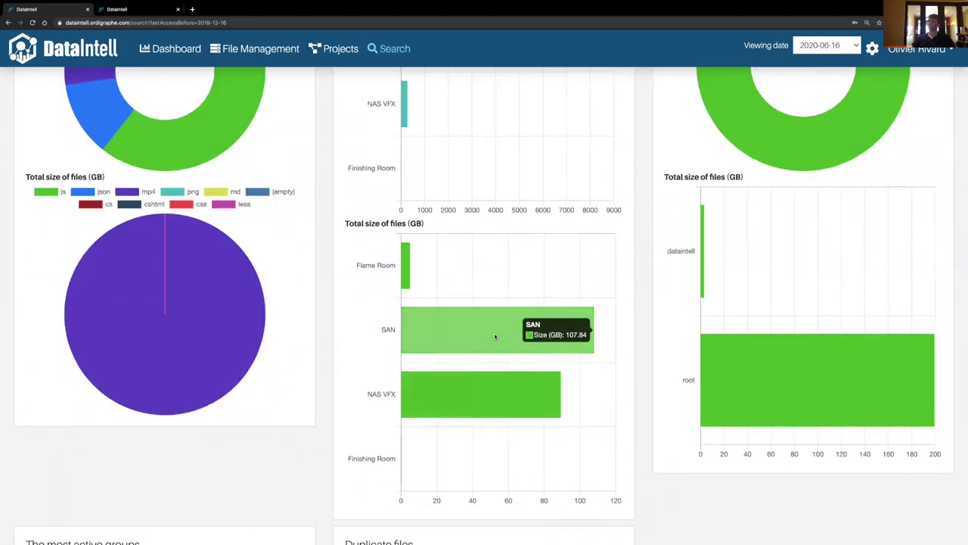
{"action": "left_click", "coordinate": [390, 355]}
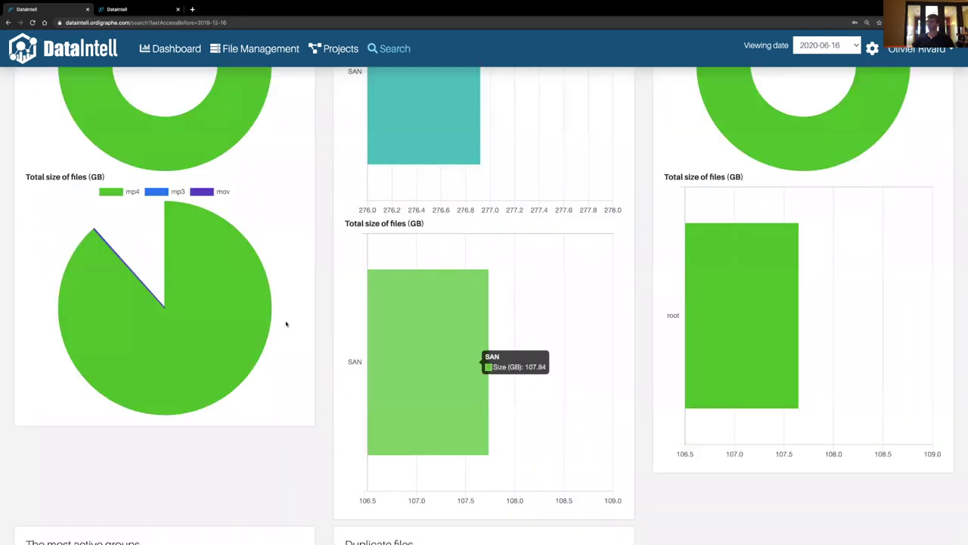
{"action": "scroll", "coordinate": [153, 189], "scroll_direction": "up", "scroll_amount": 5}
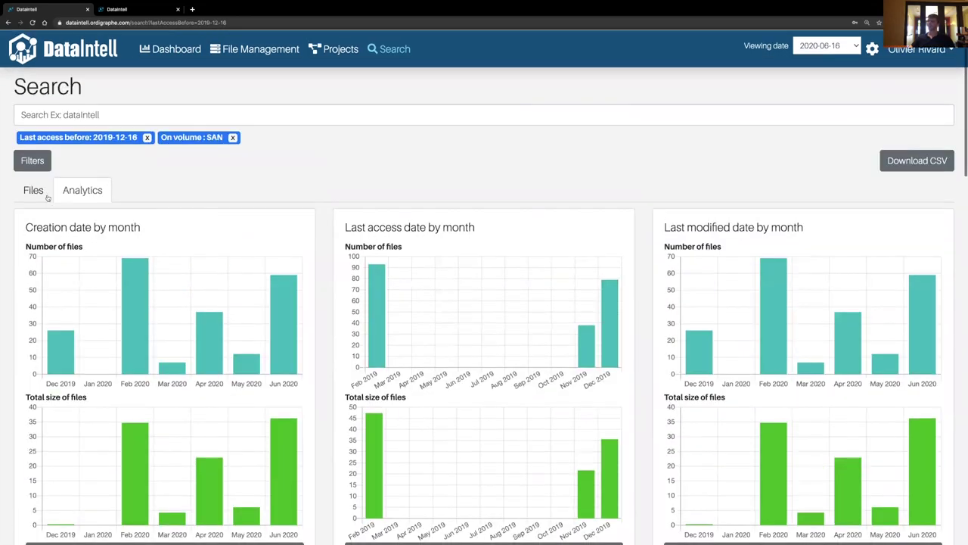
{"action": "left_click", "coordinate": [47, 194]}
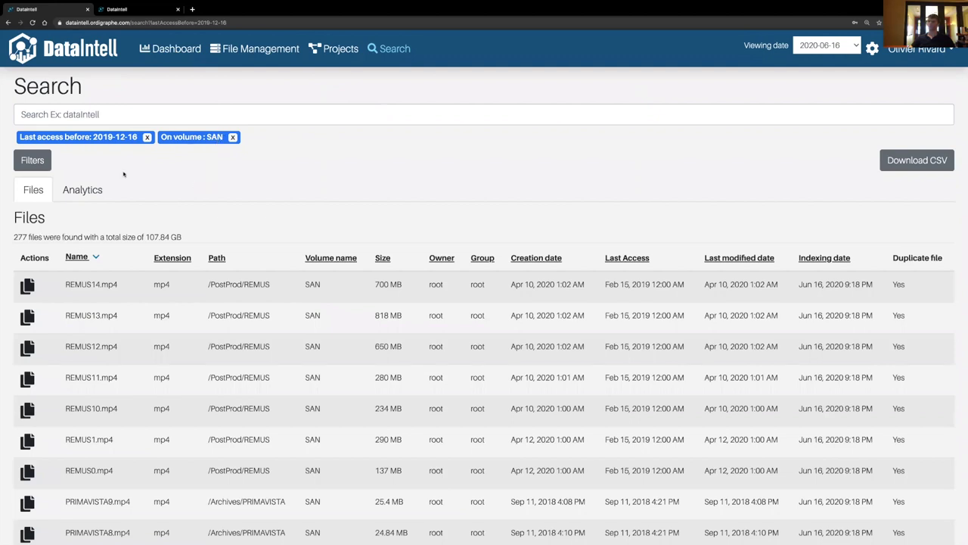
- Remove the last access date and SAN volume filters from the search
{"action": "left_click", "coordinate": [147, 137]}
{"action": "left_click", "coordinate": [95, 139]}
- Open the Primavista project and examine the duplicate and last access data of its NAS VFX /Backup and SAN /Archives paths
{"action": "left_click", "coordinate": [337, 55]}
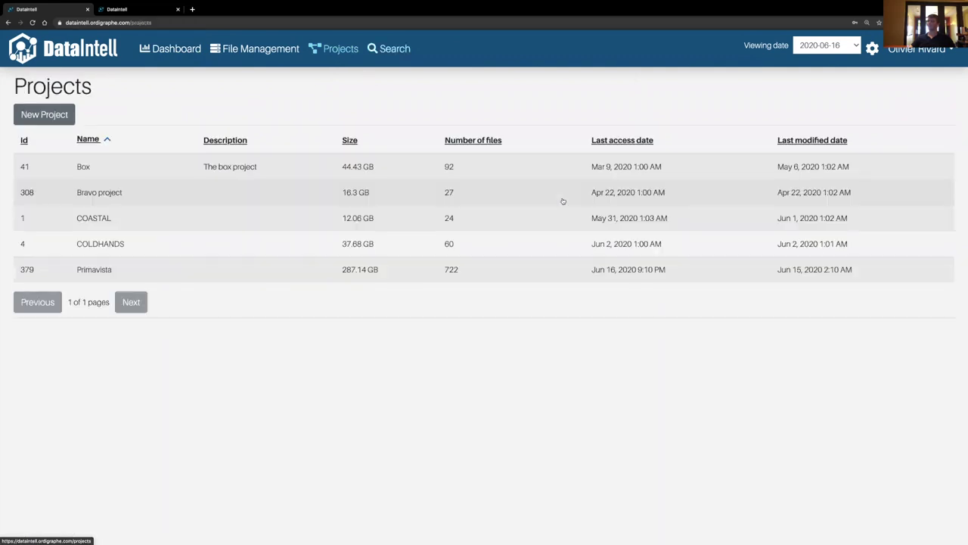
{"action": "left_click", "coordinate": [247, 270]}
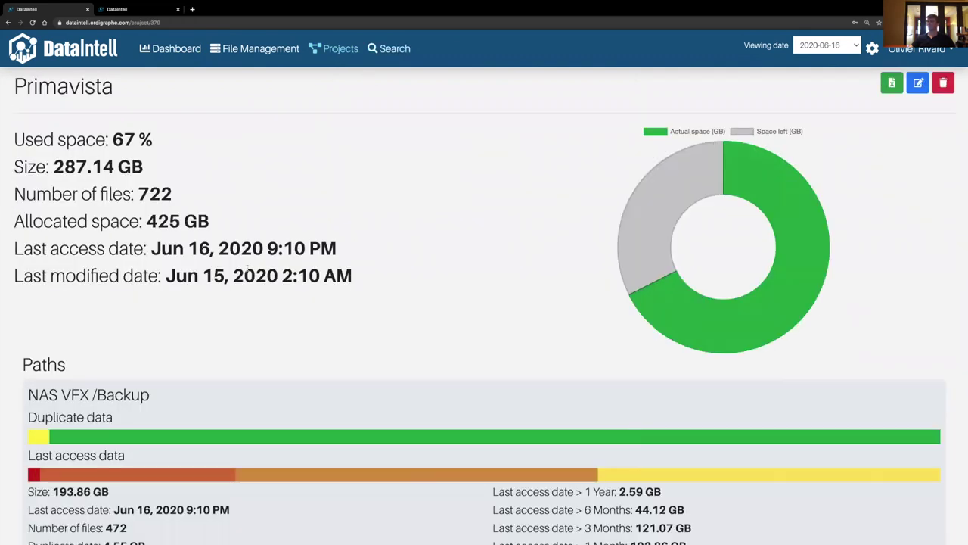
{"action": "scroll", "coordinate": [248, 270], "scroll_direction": "down", "scroll_amount": 3}
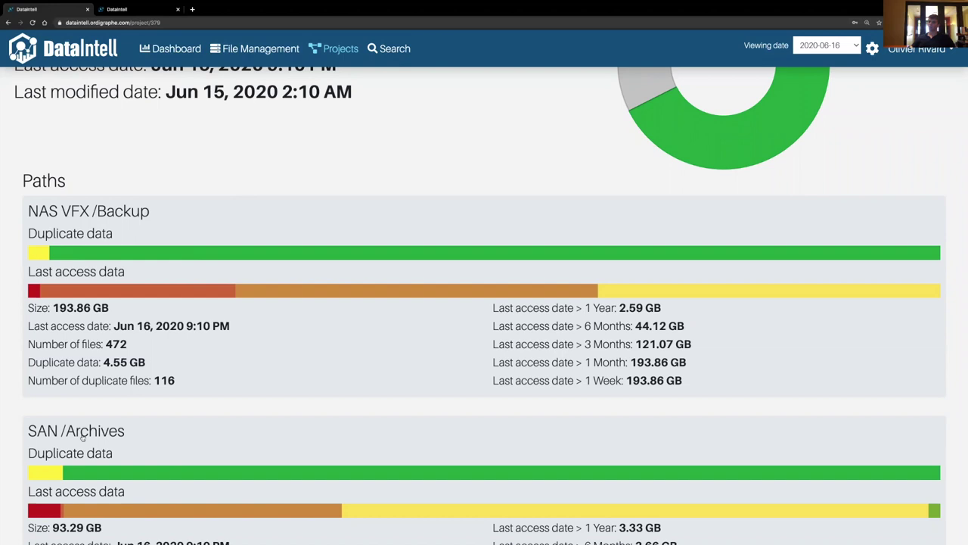
{"action": "scroll", "coordinate": [89, 437], "scroll_direction": "down", "scroll_amount": 1}
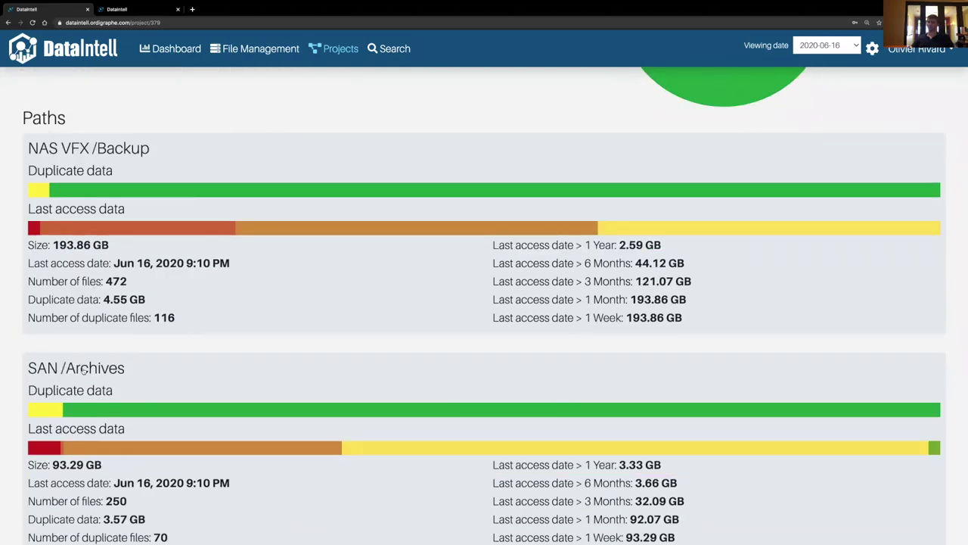
- Open the SAN /Archives folder details and examine its Jun 05 2020 scan, overall statistics and folder size variation
{"action": "left_click", "coordinate": [83, 369]}
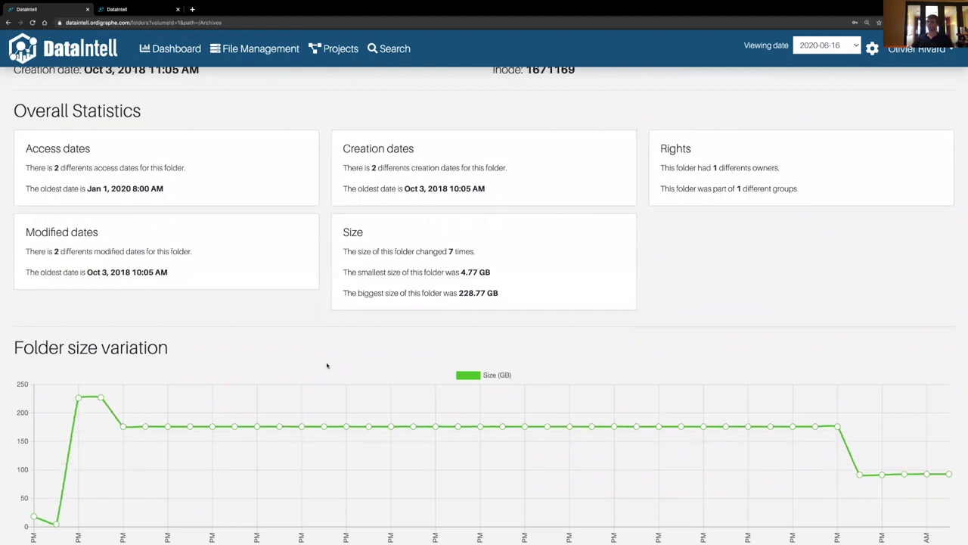
{"action": "scroll", "coordinate": [327, 365], "scroll_direction": "up", "scroll_amount": 5}
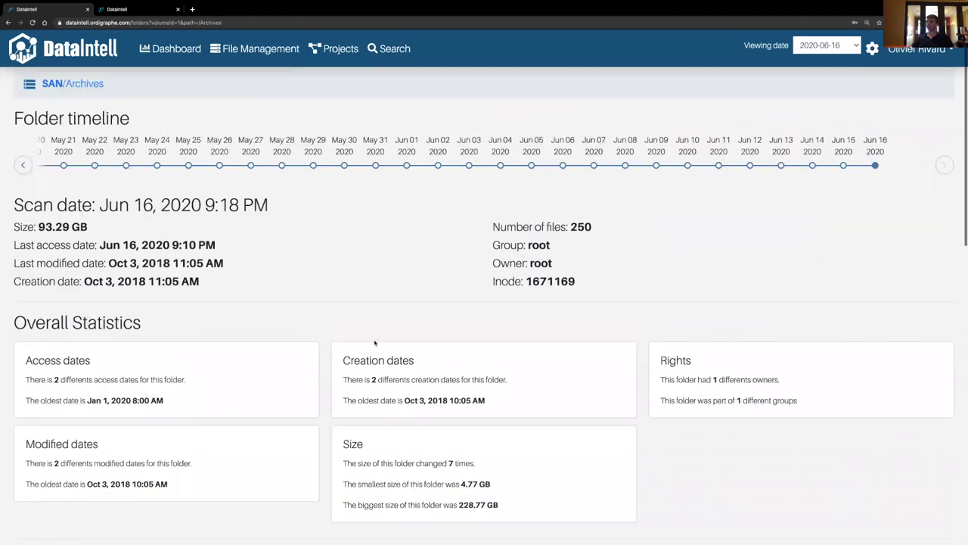
{"action": "left_click", "coordinate": [563, 165]}
{"action": "left_click", "coordinate": [530, 165]}
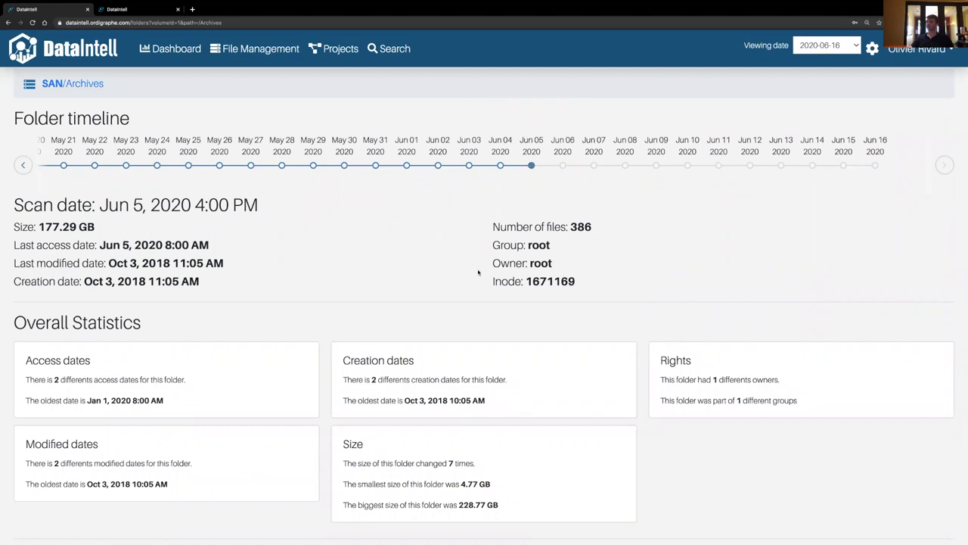
{"action": "scroll", "coordinate": [478, 274], "scroll_direction": "down", "scroll_amount": 5}
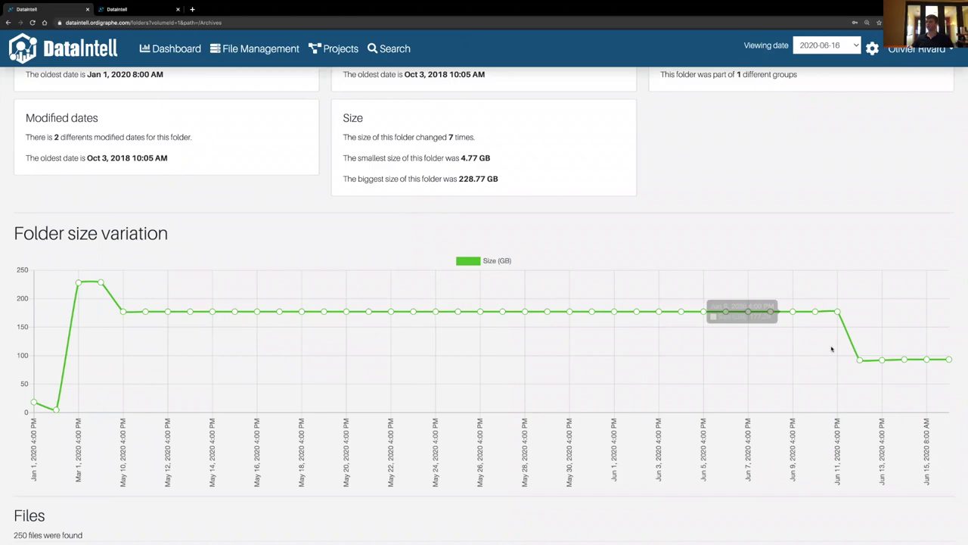
{"action": "scroll", "coordinate": [492, 255], "scroll_direction": "up", "scroll_amount": 5}
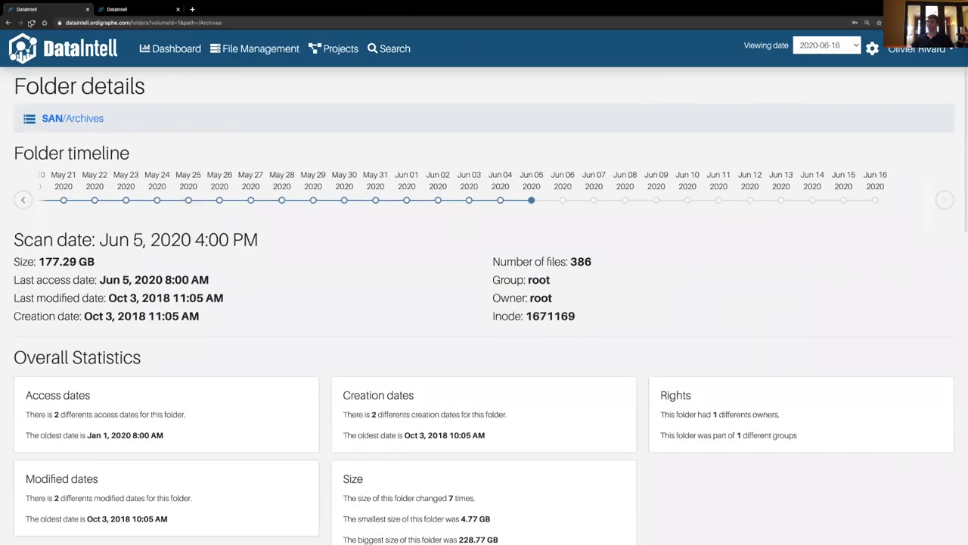
- Return to the Primavista project and list the NAS VFX /Backup files last accessed more than one year ago
{"action": "left_click", "coordinate": [9, 22]}
{"action": "scroll", "coordinate": [168, 276], "scroll_direction": "down", "scroll_amount": 3}
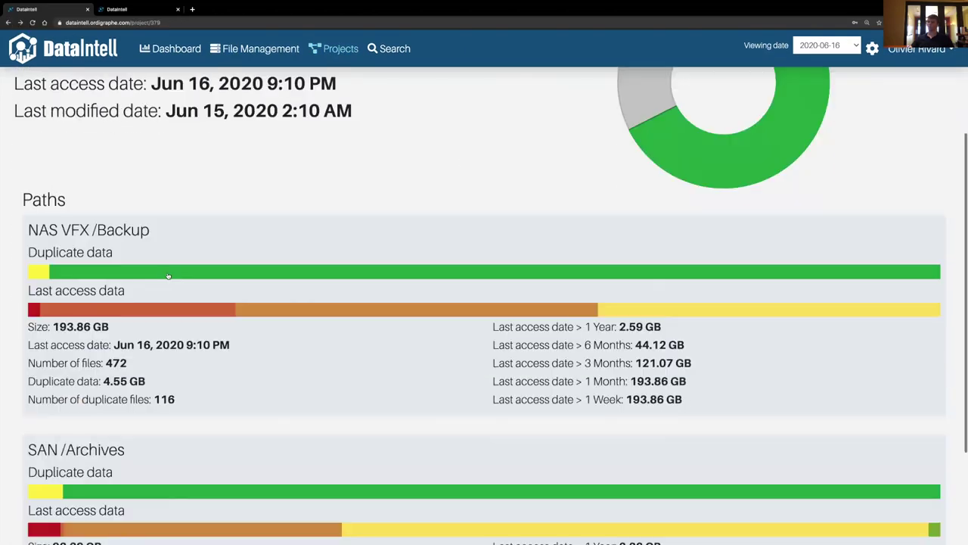
{"action": "scroll", "coordinate": [168, 276], "scroll_direction": "down", "scroll_amount": 2}
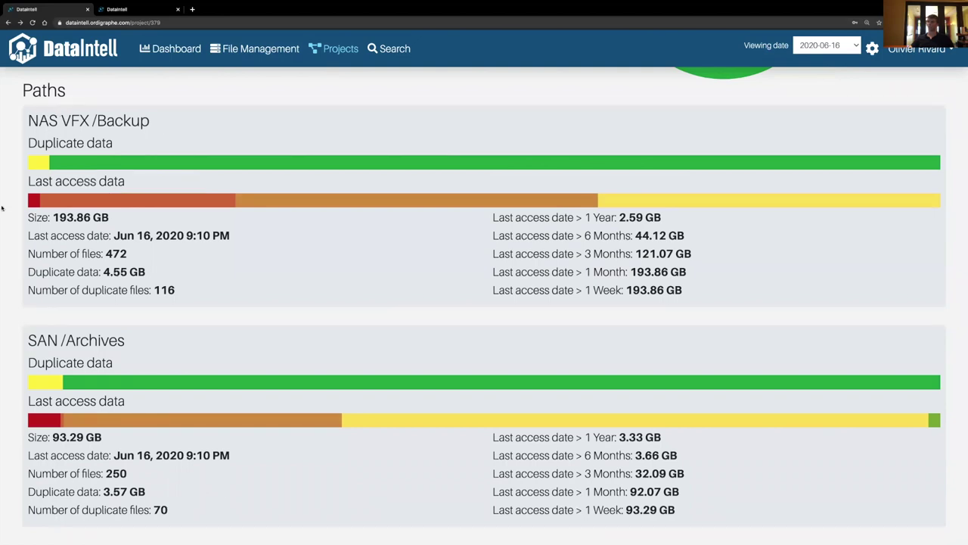
{"action": "mouse_move", "coordinate": [30, 202]}
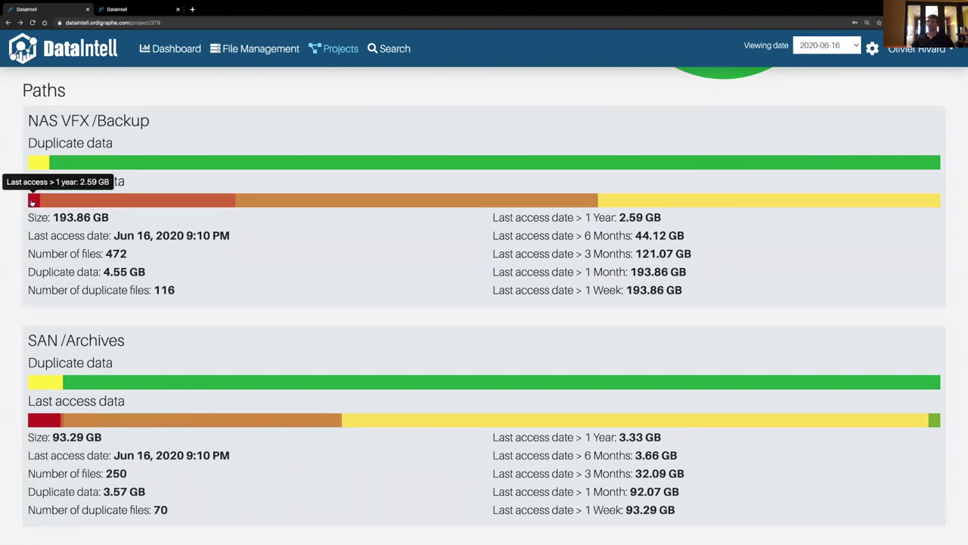
{"action": "left_click", "coordinate": [33, 202]}
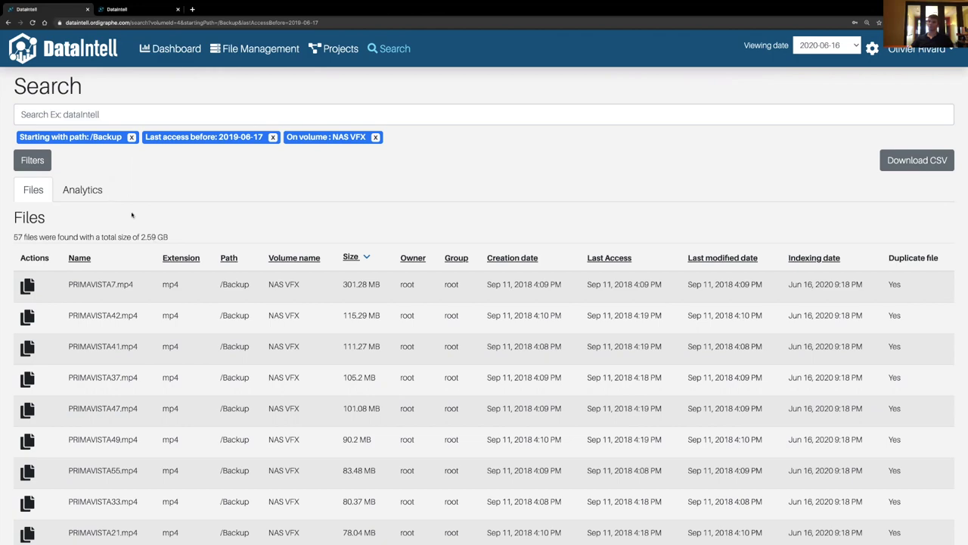
- Examine the date, extension, volume and owner analytics of the /Backup files last accessed before 2019-06-17
{"action": "left_click", "coordinate": [96, 199]}
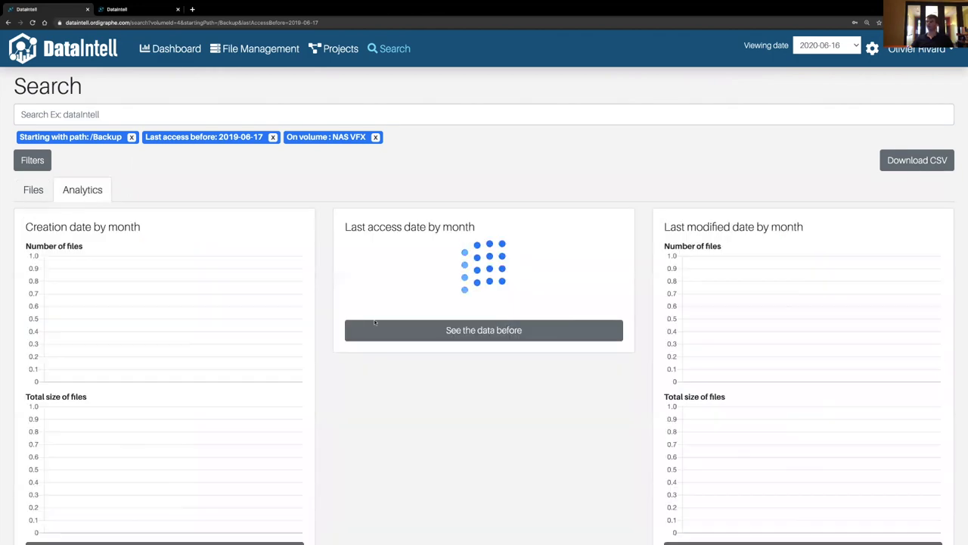
{"action": "scroll", "coordinate": [360, 367], "scroll_direction": "down", "scroll_amount": 3}
{"action": "scroll", "coordinate": [360, 367], "scroll_direction": "down", "scroll_amount": 5}
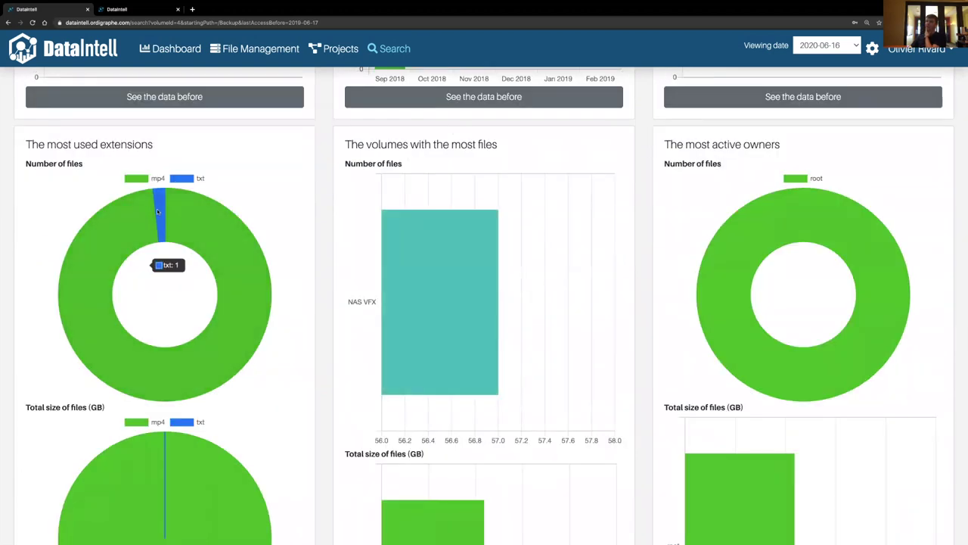
{"action": "mouse_move", "coordinate": [158, 214]}
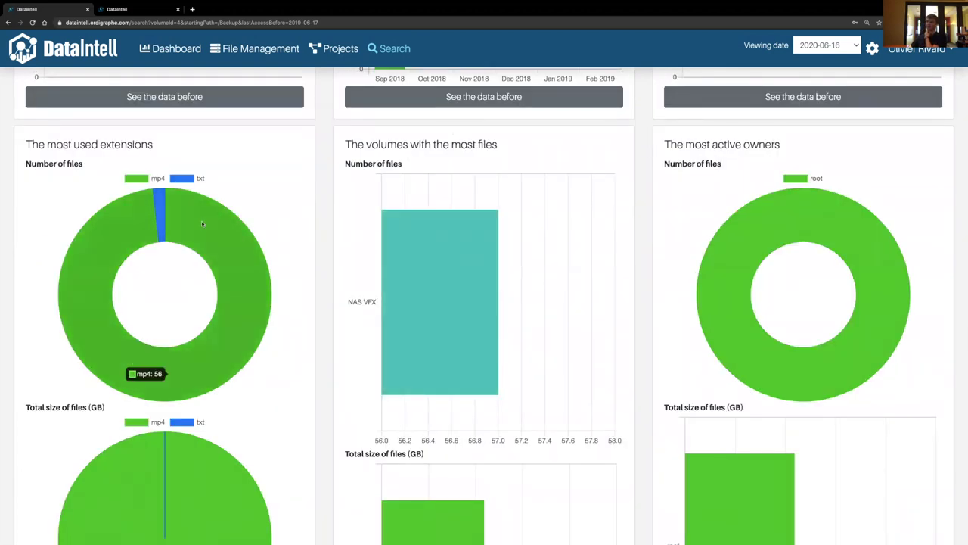
{"action": "scroll", "coordinate": [198, 218], "scroll_direction": "down", "scroll_amount": 2}
{"action": "scroll", "coordinate": [203, 218], "scroll_direction": "up", "scroll_amount": 10}
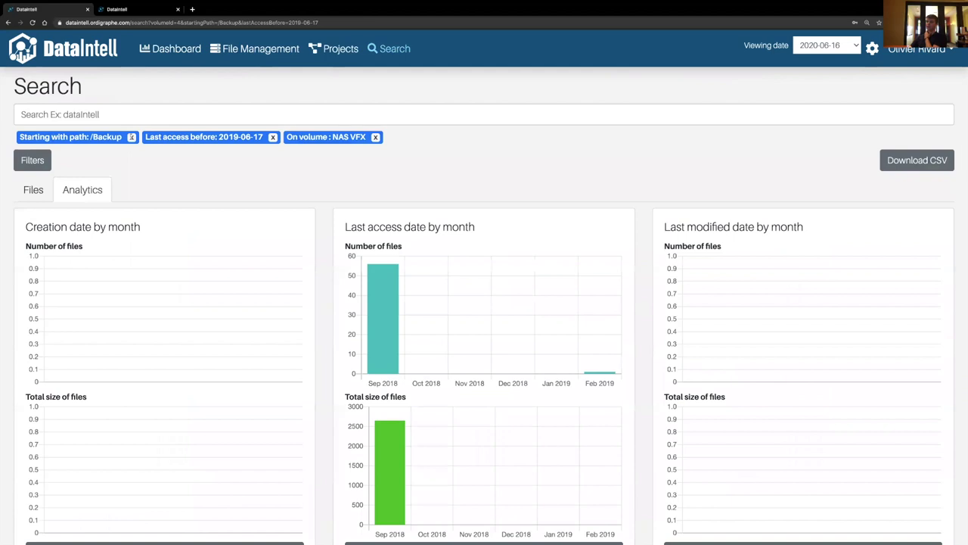
- Remove the /Backup path, last access date and NAS VFX volume filters from the search
{"action": "left_click", "coordinate": [131, 137]}
{"action": "left_click", "coordinate": [147, 136]}
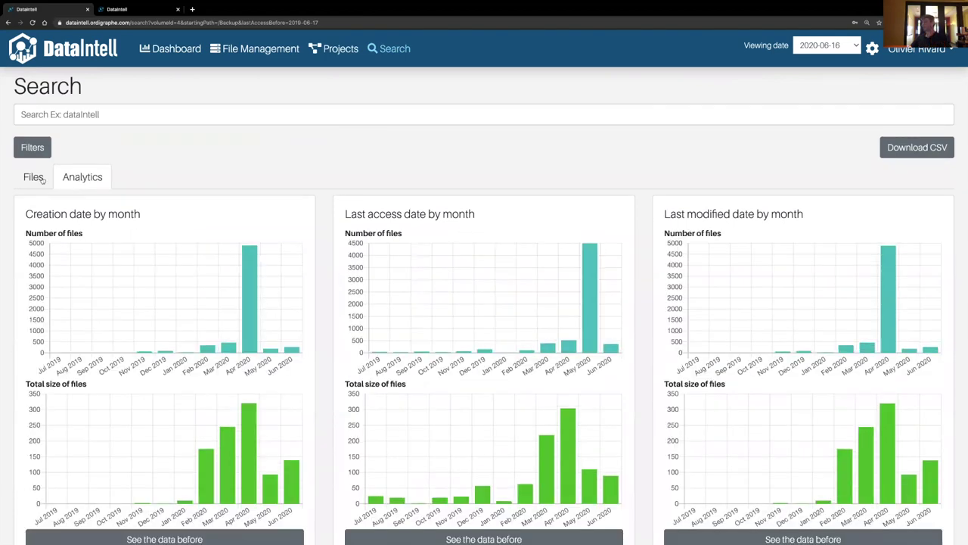
{"action": "left_click", "coordinate": [176, 48]}
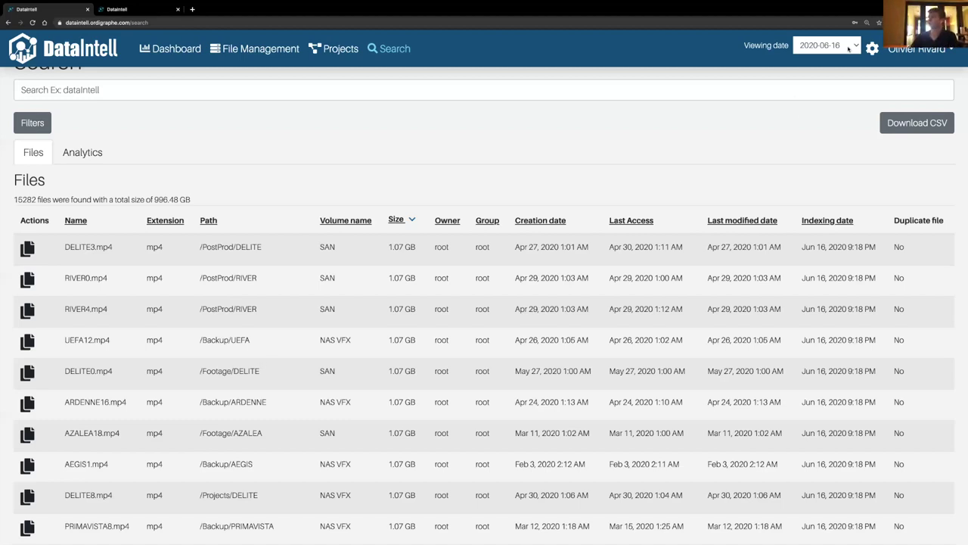
- Switch the viewing date to 2020-06-15, and return it to 2020-06-16
{"action": "left_click", "coordinate": [847, 47]}
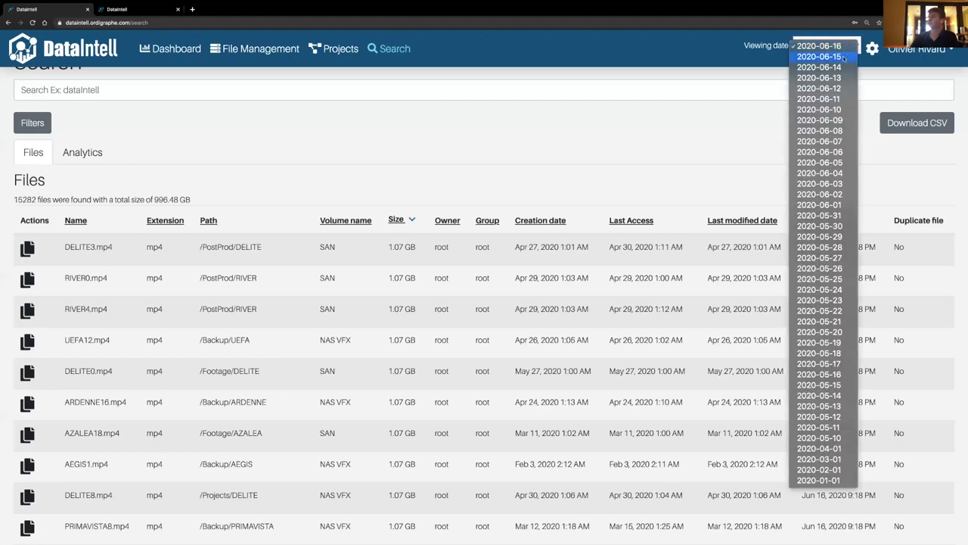
{"action": "left_click", "coordinate": [843, 49]}
{"action": "left_click", "coordinate": [842, 47]}
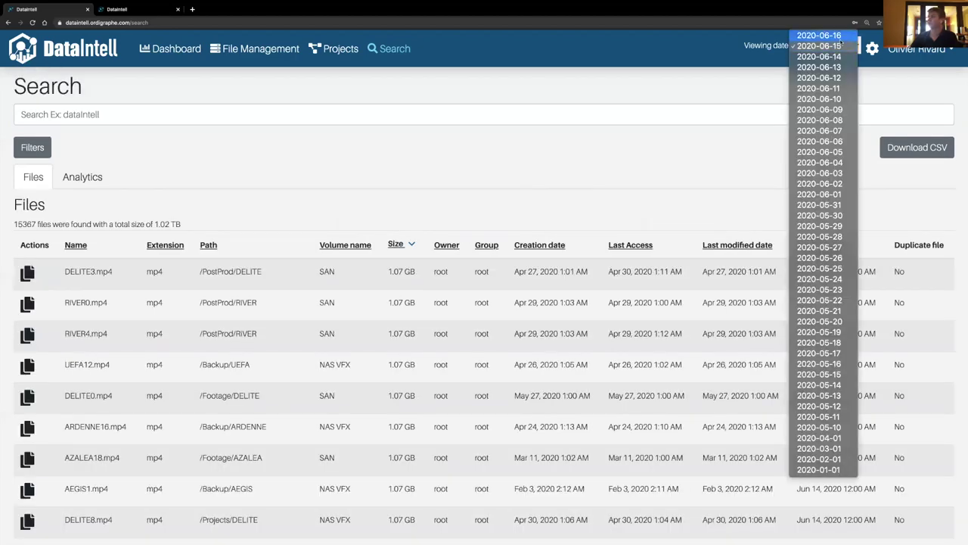
{"action": "left_click", "coordinate": [832, 38]}
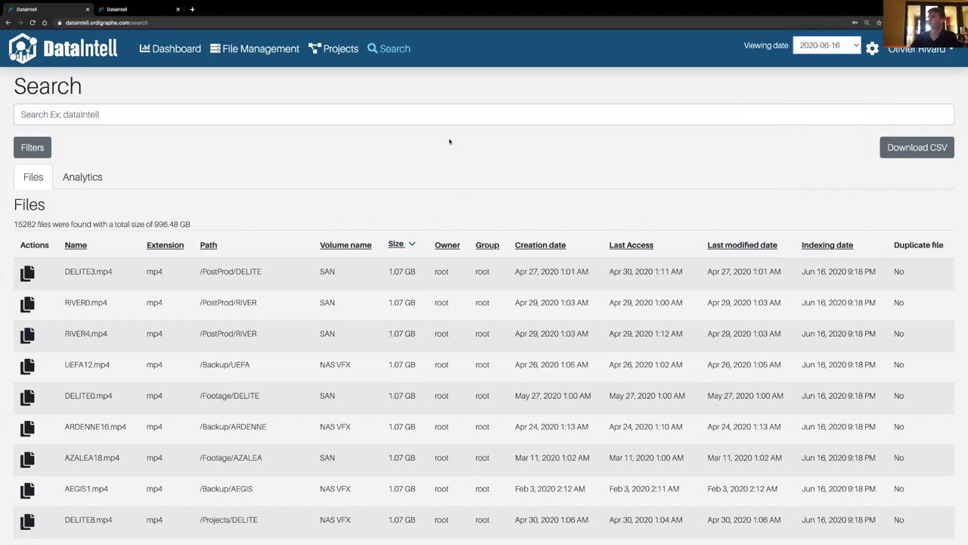
- Filter the search by file status to show only deleted, moved and renamed files
{"action": "left_click", "coordinate": [50, 157]}
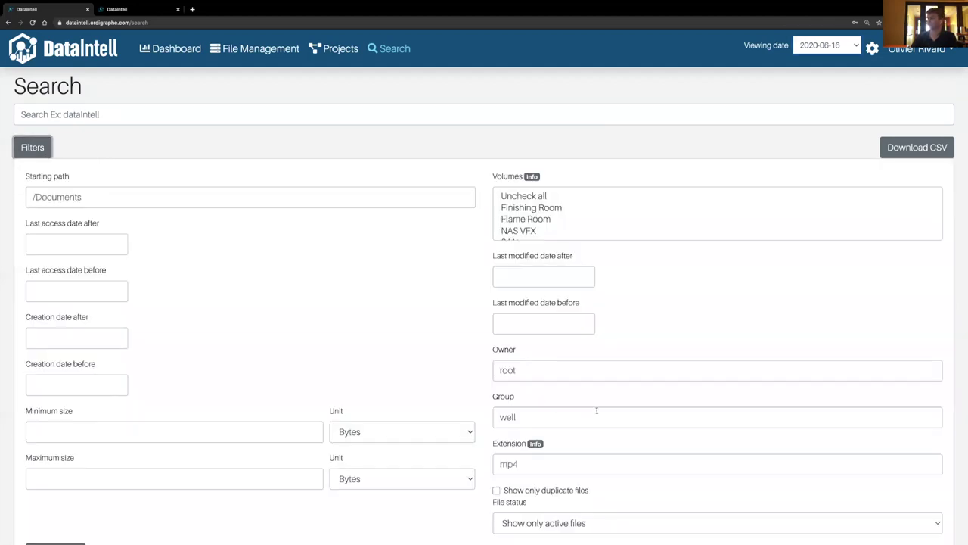
{"action": "scroll", "coordinate": [597, 410], "scroll_direction": "down", "scroll_amount": 3}
{"action": "left_click", "coordinate": [575, 432]}
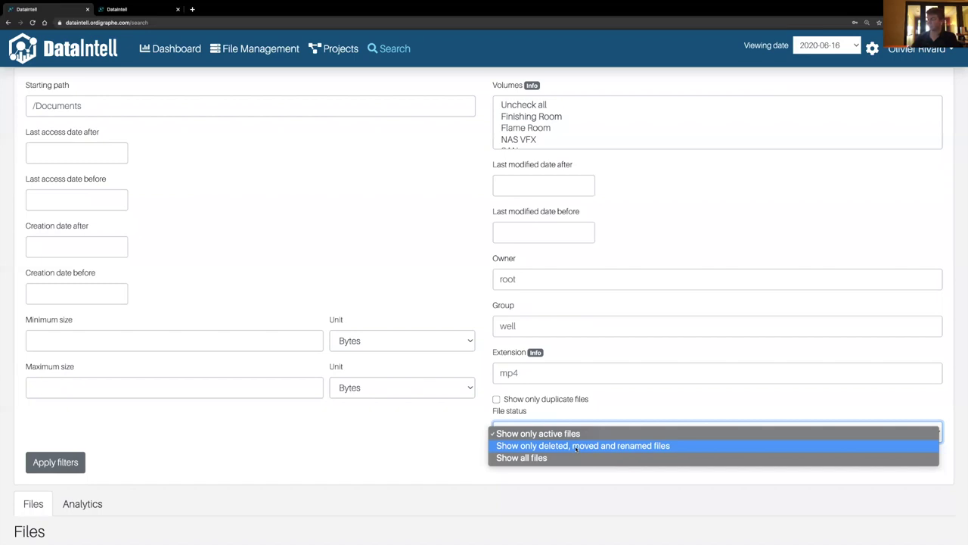
{"action": "left_click", "coordinate": [576, 447]}
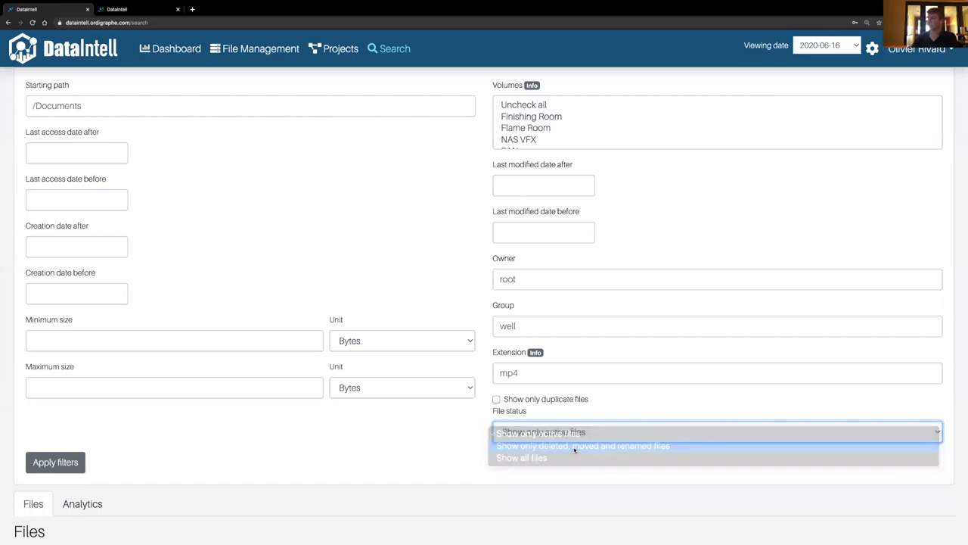
{"action": "left_click", "coordinate": [79, 462]}
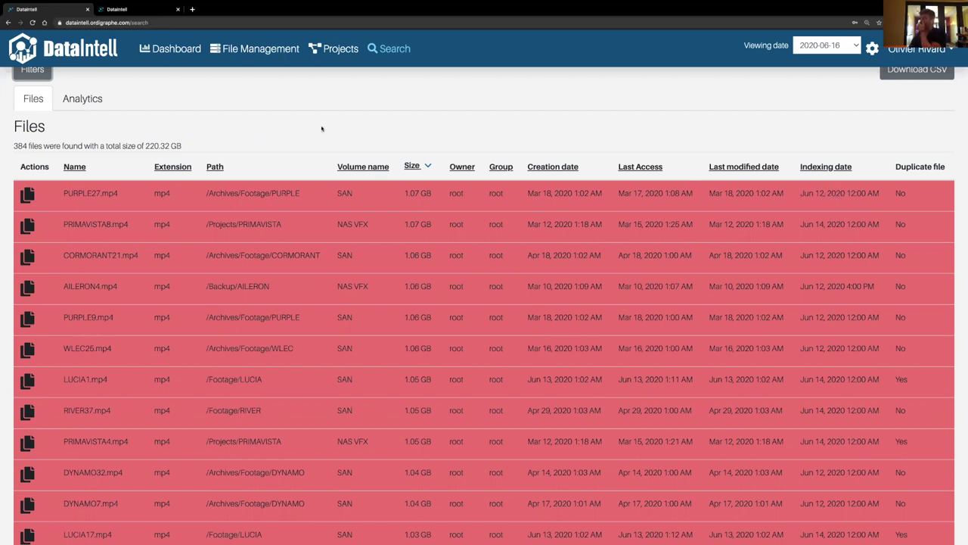
- Examine the file details of LUCIA1.mp4 in /Footage/LUCIA, including its duplicated, deleted, moved or renamed copies, and close them
{"action": "left_click", "coordinate": [301, 383]}
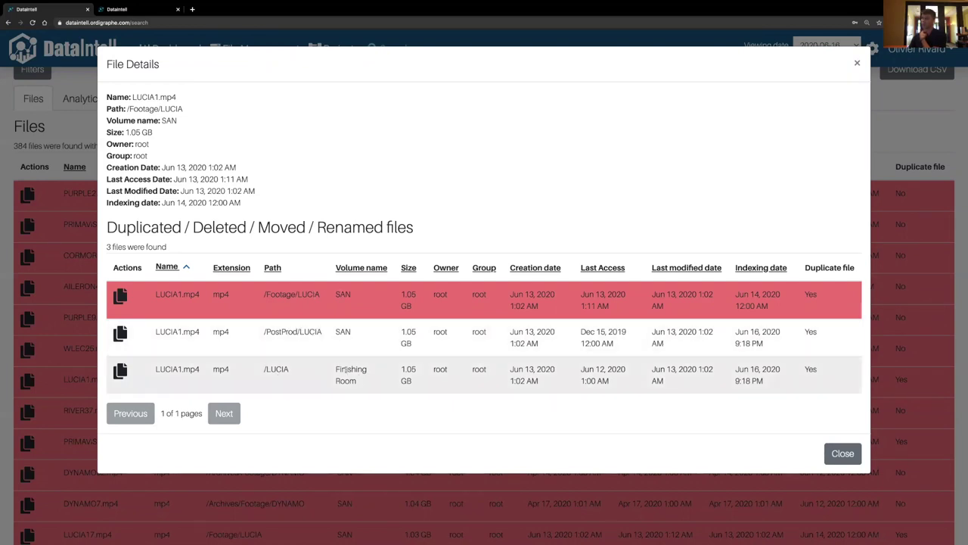
{"action": "left_click", "coordinate": [839, 455]}
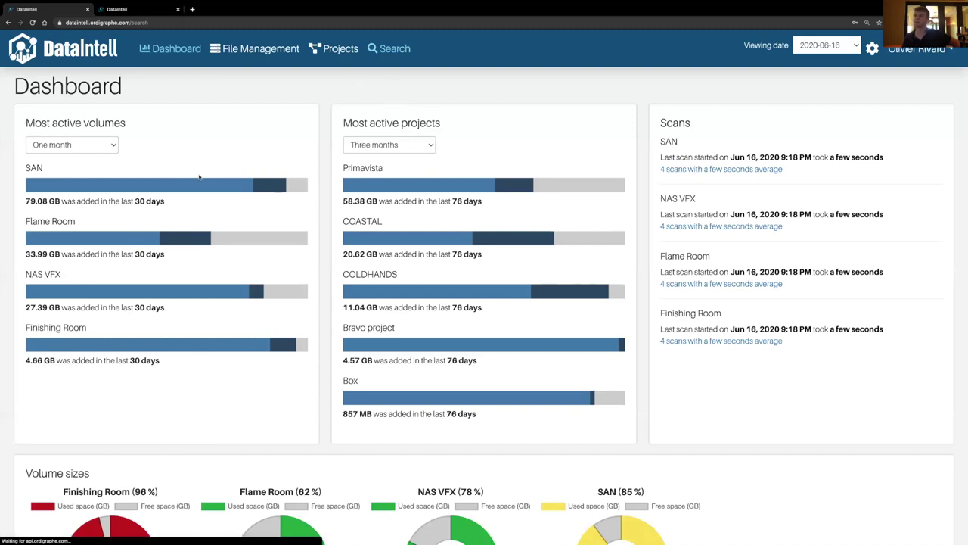
- Return from the Dashboard to an unfiltered search and review the available filter options
{"action": "left_click", "coordinate": [390, 49]}
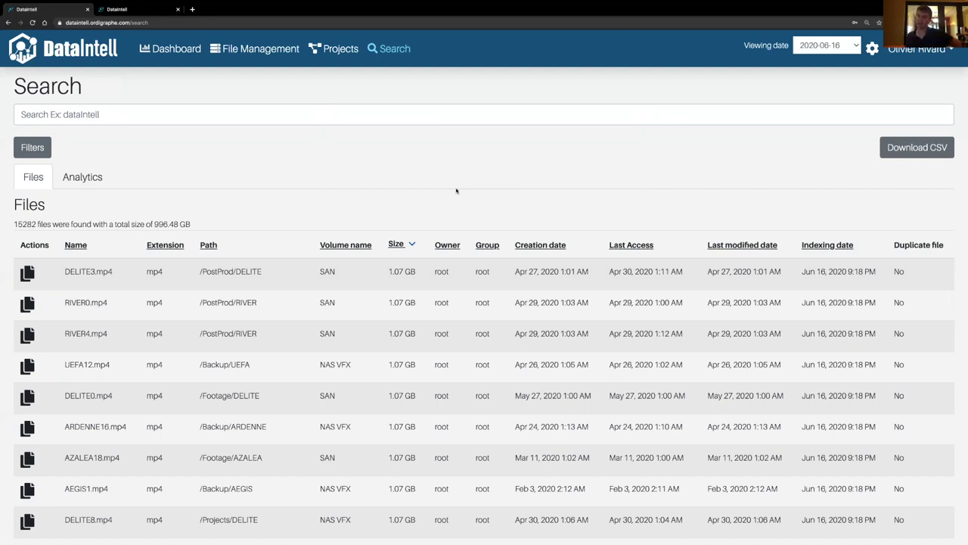
{"action": "left_click", "coordinate": [43, 148]}
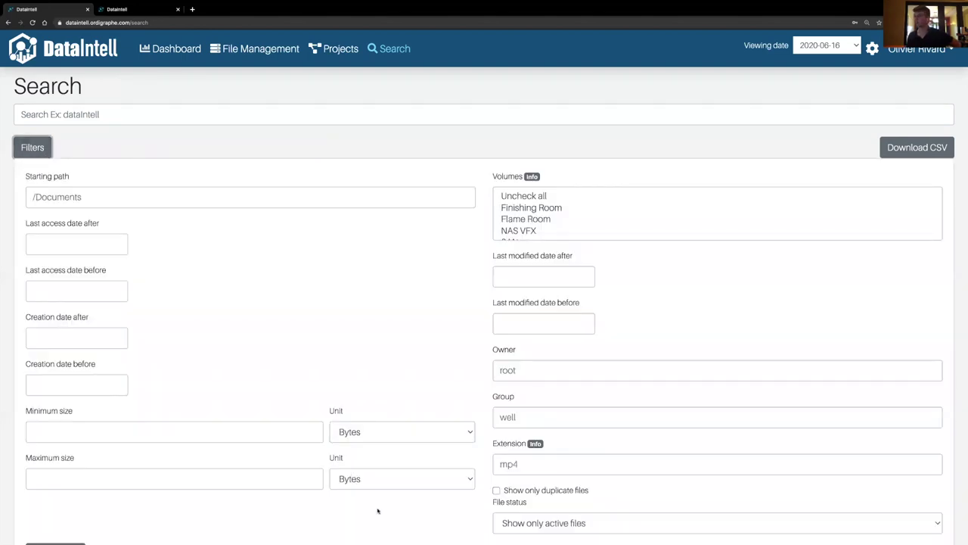
{"action": "scroll", "coordinate": [361, 495], "scroll_direction": "down", "scroll_amount": 1}
{"action": "left_click", "coordinate": [41, 128]}
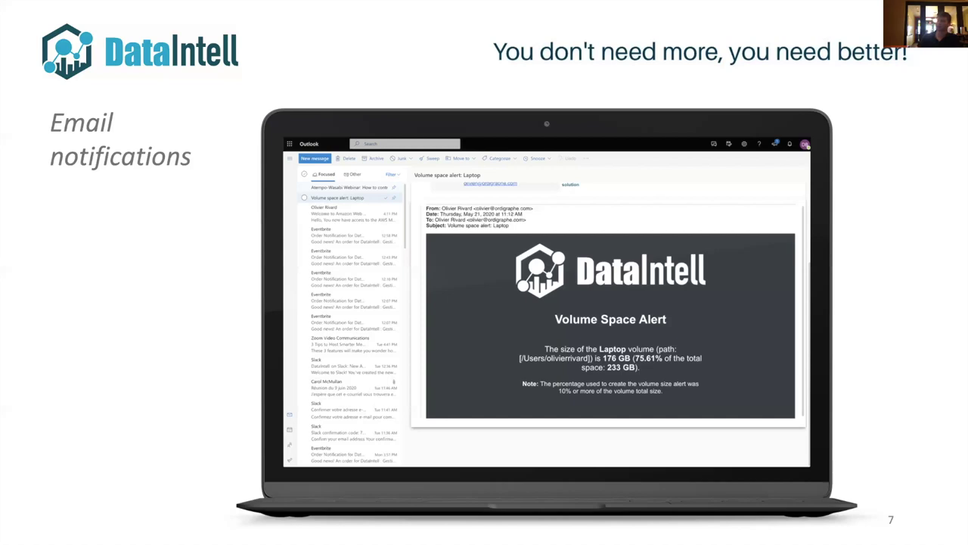
{"action": "key", "text": "Left"}
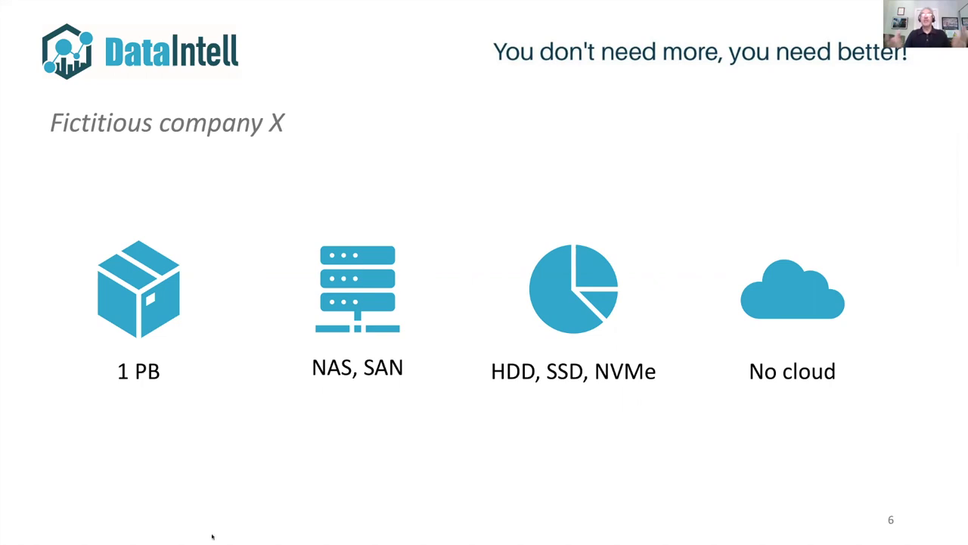
{"action": "left_click", "coordinate": [476, 308]}
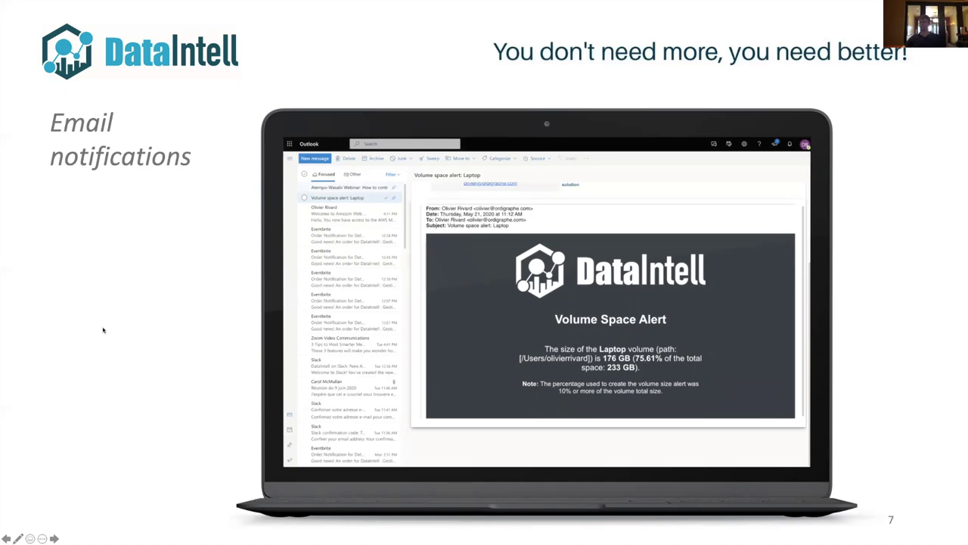
- Switch from the slides back to DataIntell and start a new alert configuration from the user profile
{"action": "key", "text": "ctrl+Left"}
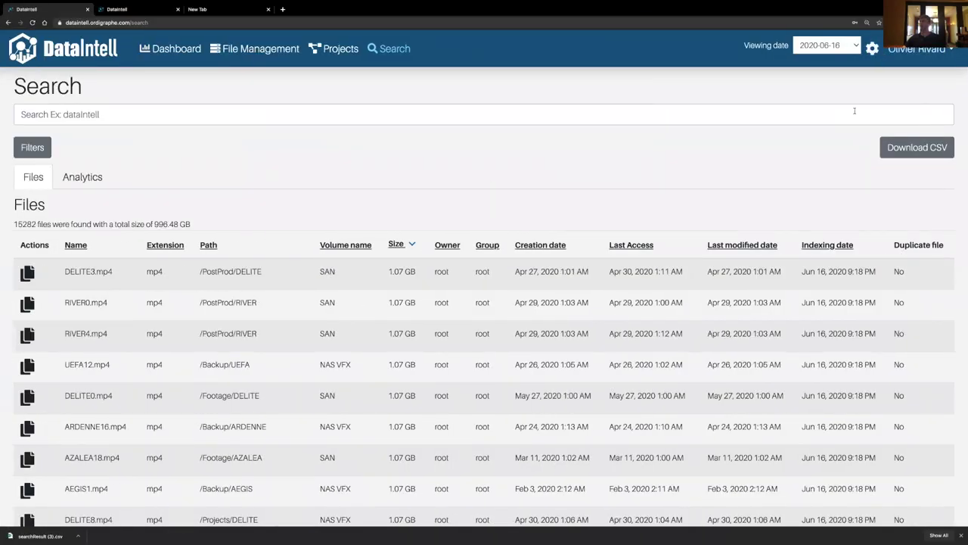
{"action": "left_click", "coordinate": [918, 49]}
{"action": "left_click", "coordinate": [908, 78]}
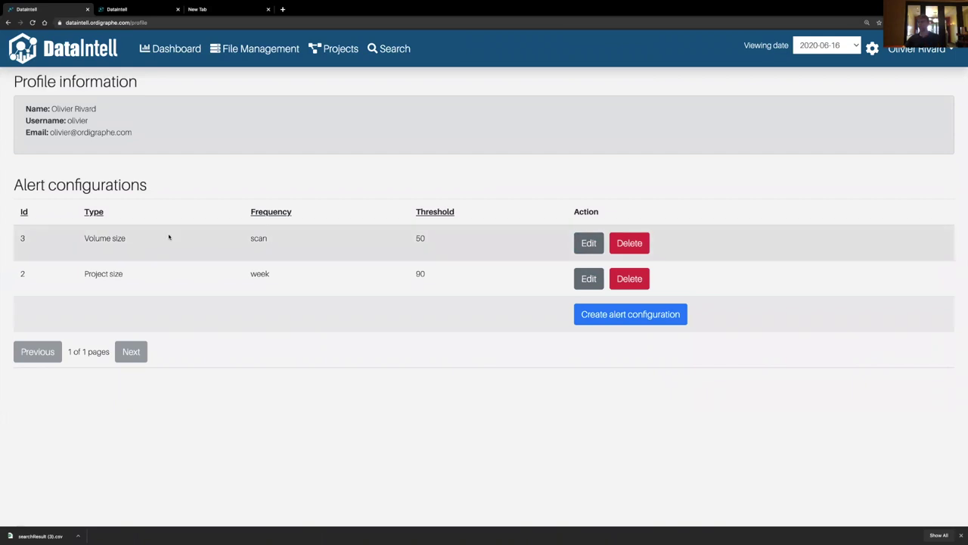
{"action": "left_click", "coordinate": [614, 315]}
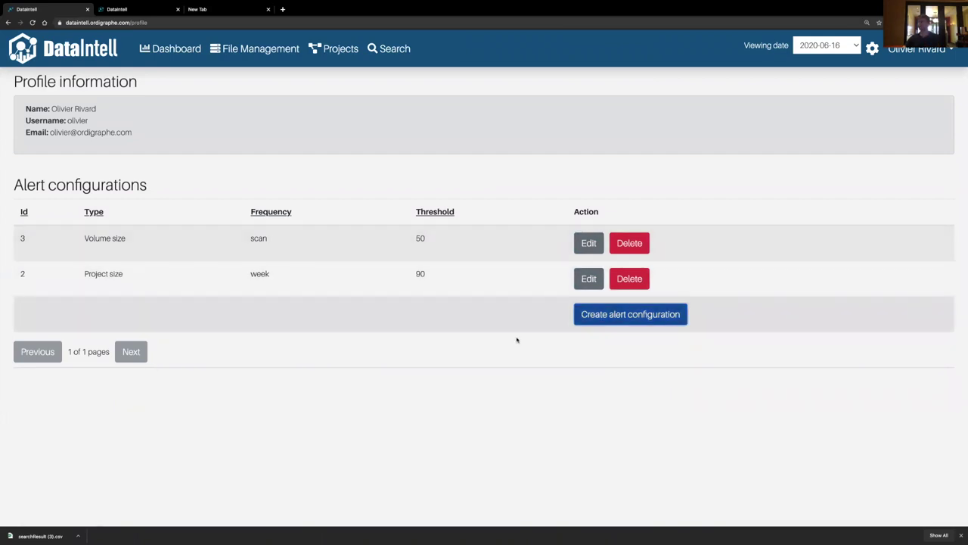
- Configure the alert as Volume size, firing weekly at 07:00 am every Monday, with a threshold of 90
{"action": "left_click", "coordinate": [411, 119]}
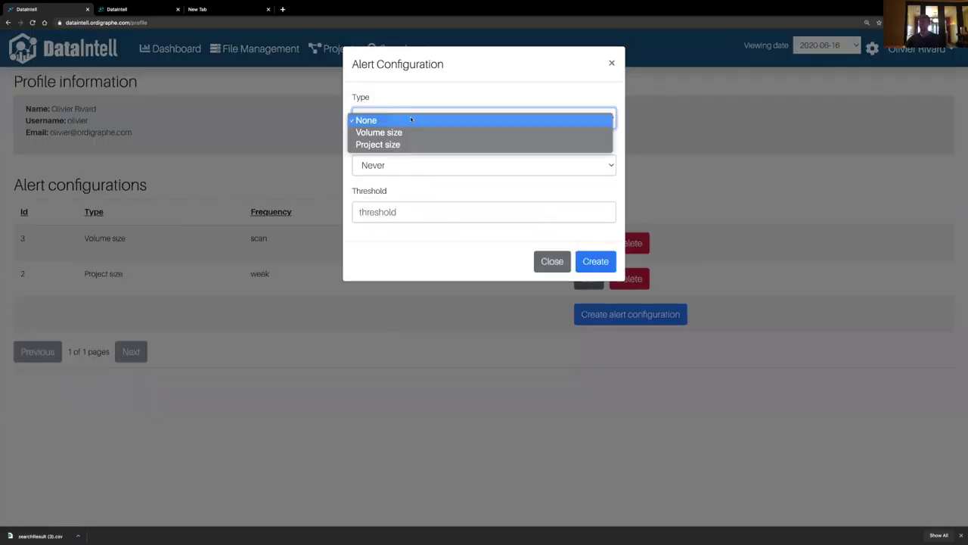
{"action": "left_click", "coordinate": [405, 133]}
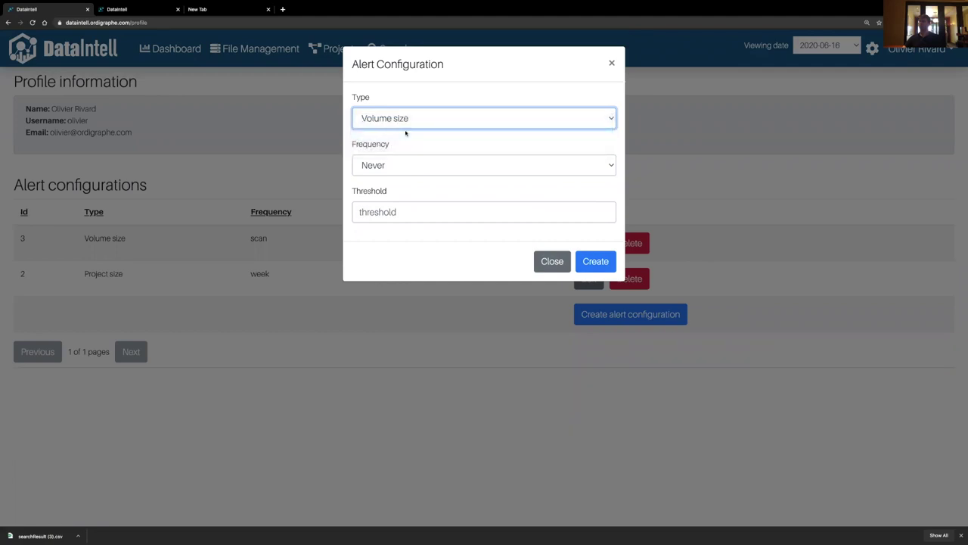
{"action": "left_click", "coordinate": [398, 164]}
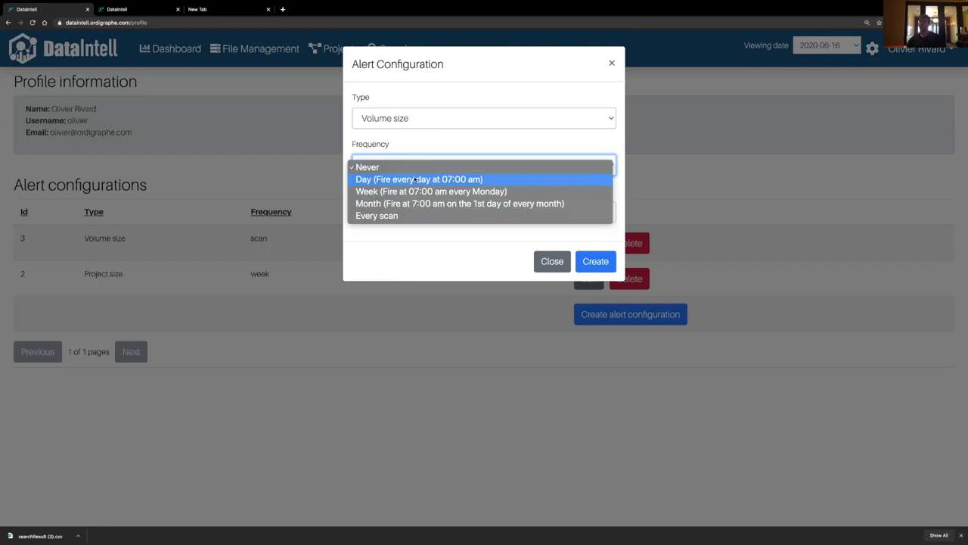
{"action": "left_click", "coordinate": [411, 192]}
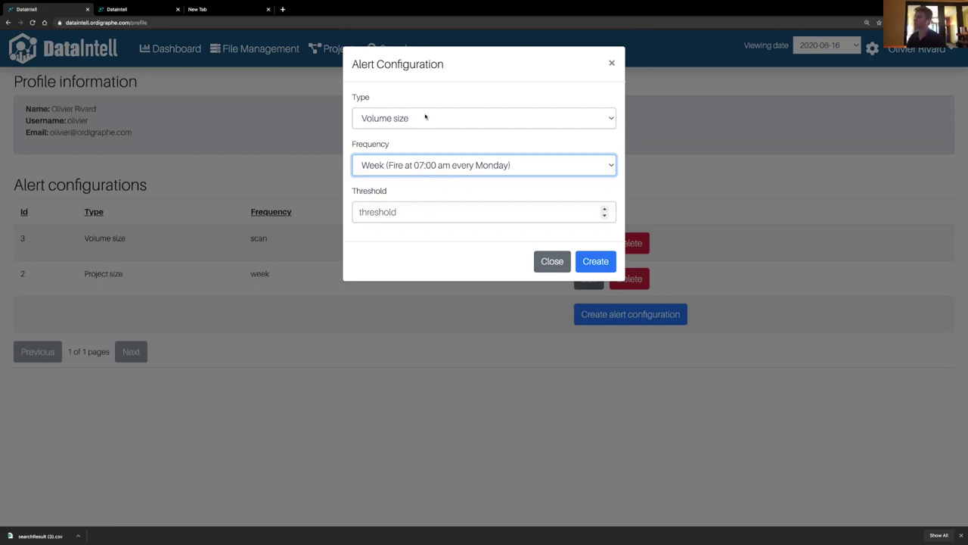
{"action": "left_click", "coordinate": [422, 209]}
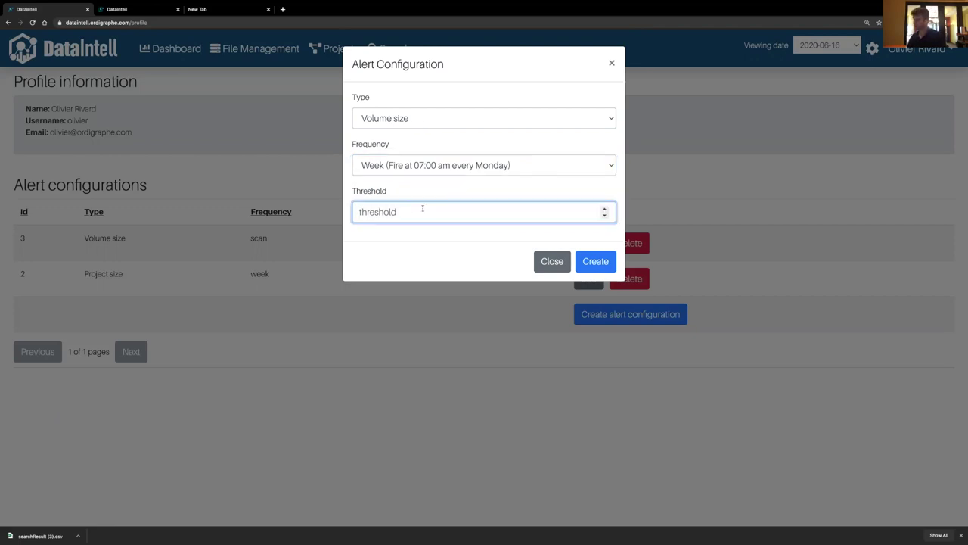
{"action": "type", "text": "90"}
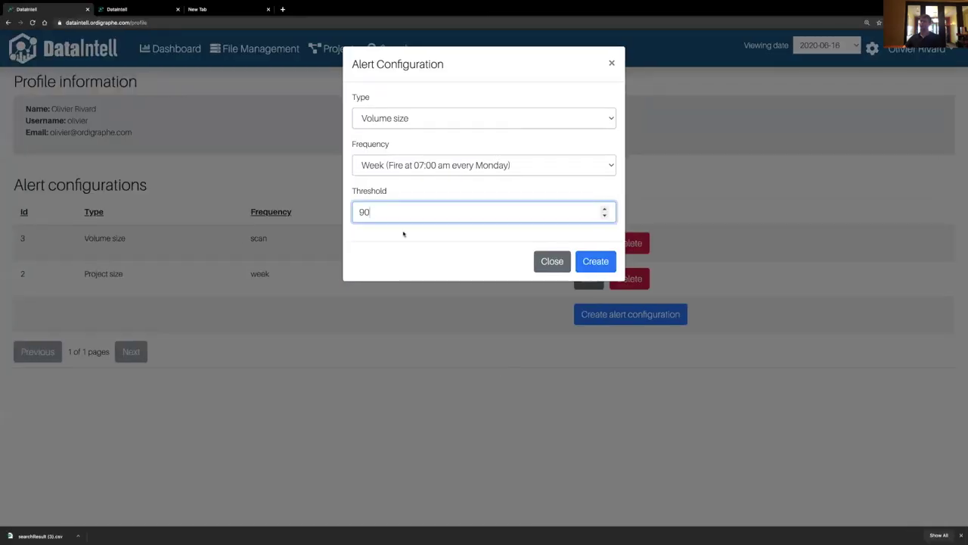
- Change the new alert's type to Project size
{"action": "left_click", "coordinate": [433, 125]}
{"action": "left_click", "coordinate": [431, 132]}
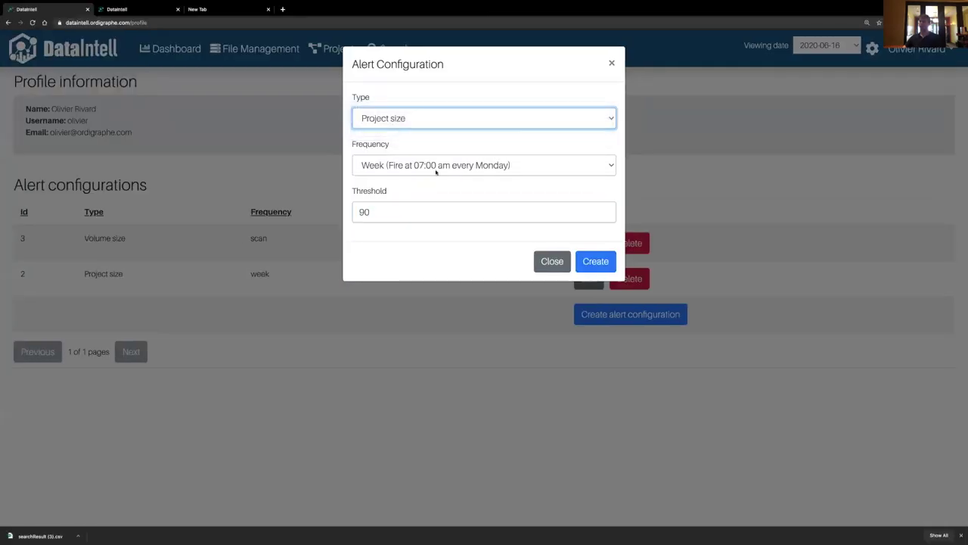